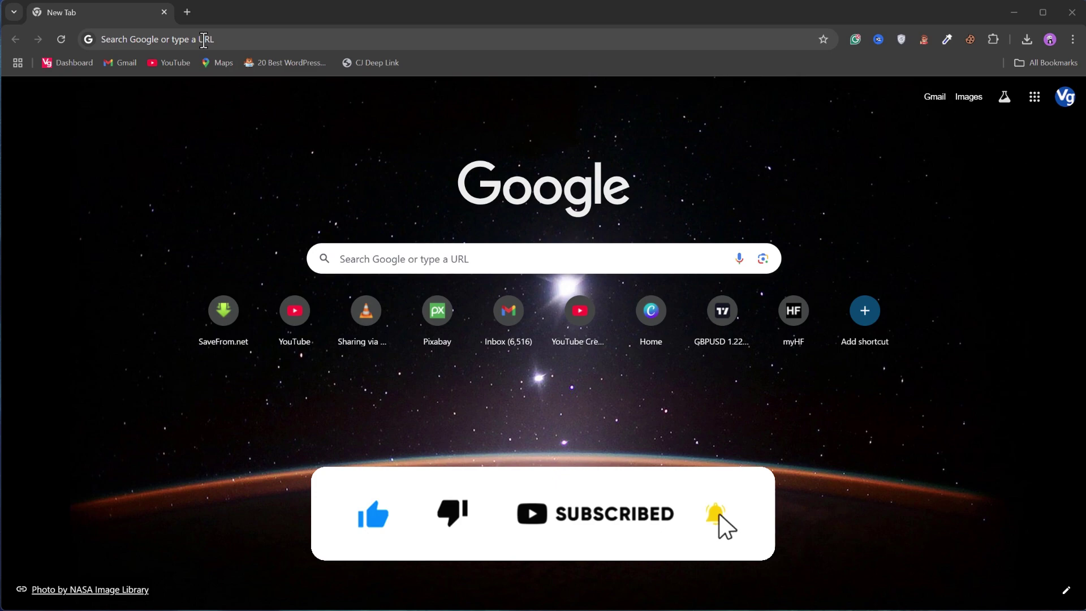
- Create a new blank Google Sheets spreadsheet and name it "2025 Budget Tracker"
text(sheets)
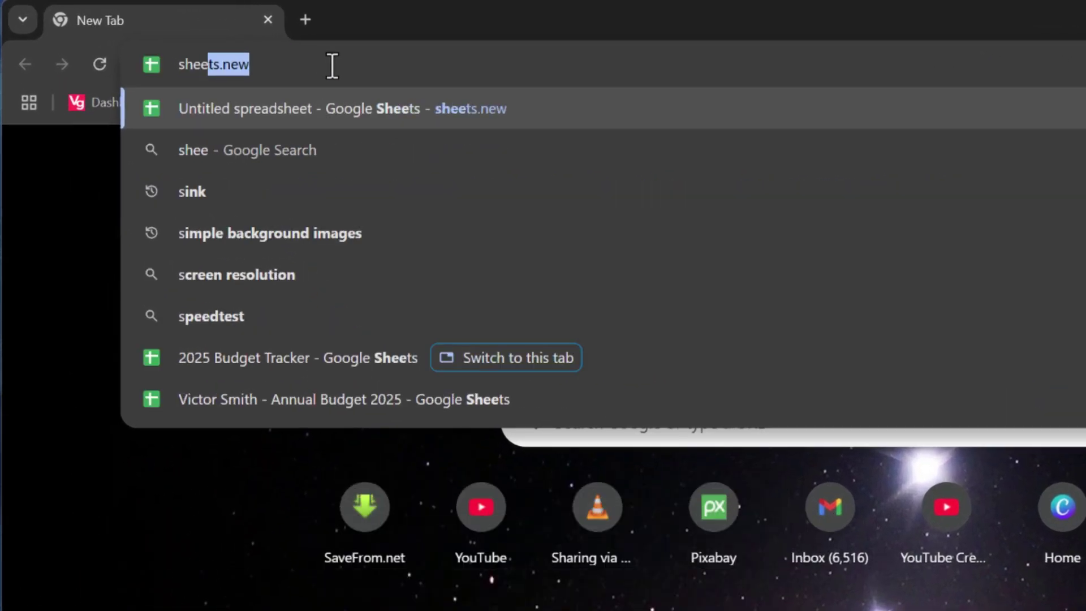
key(Return)
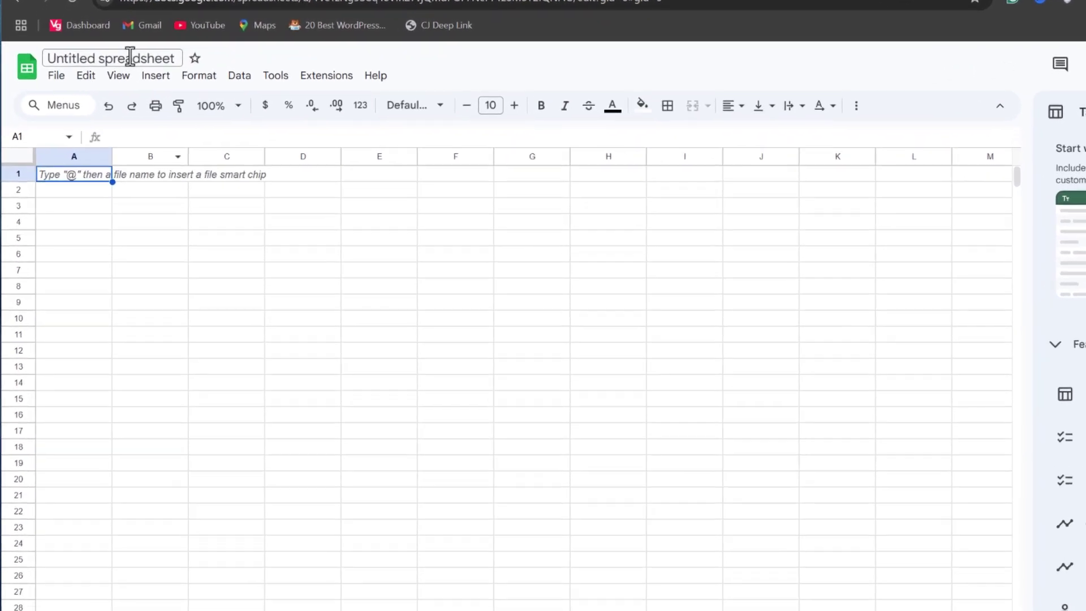
click(104, 91)
text(2025 Budget Tracker)
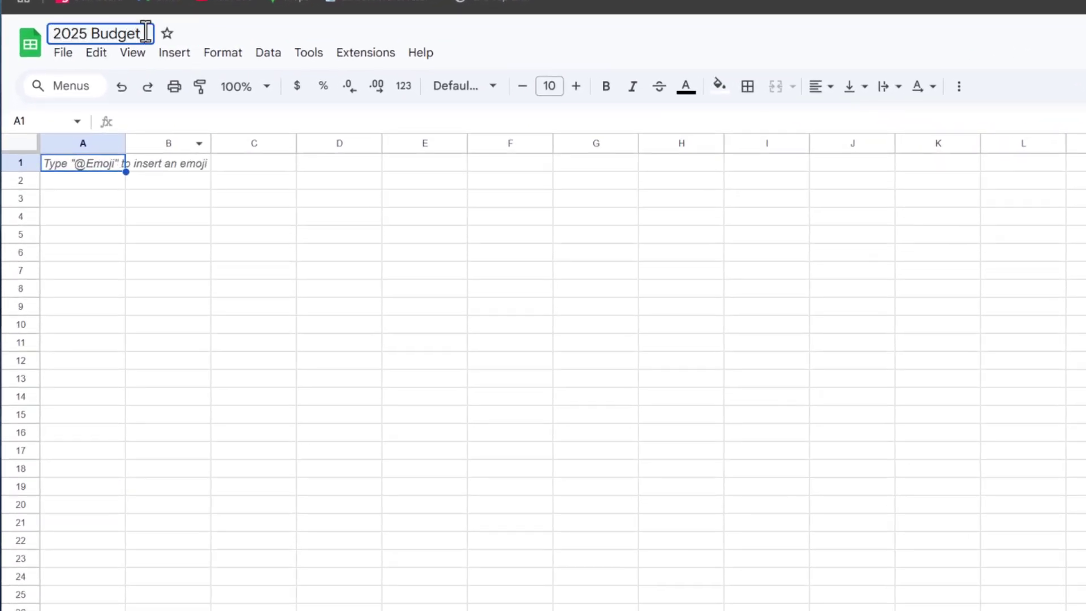
- Enter the title "2025 Budget Tracker" in cell A1
click(95, 162)
text(2)
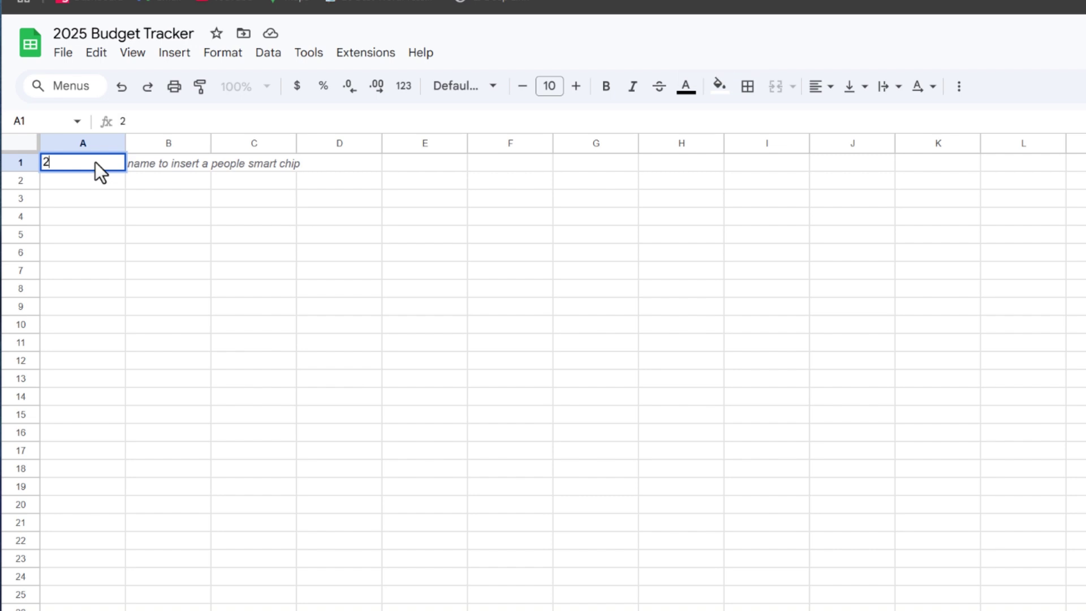
text(025)
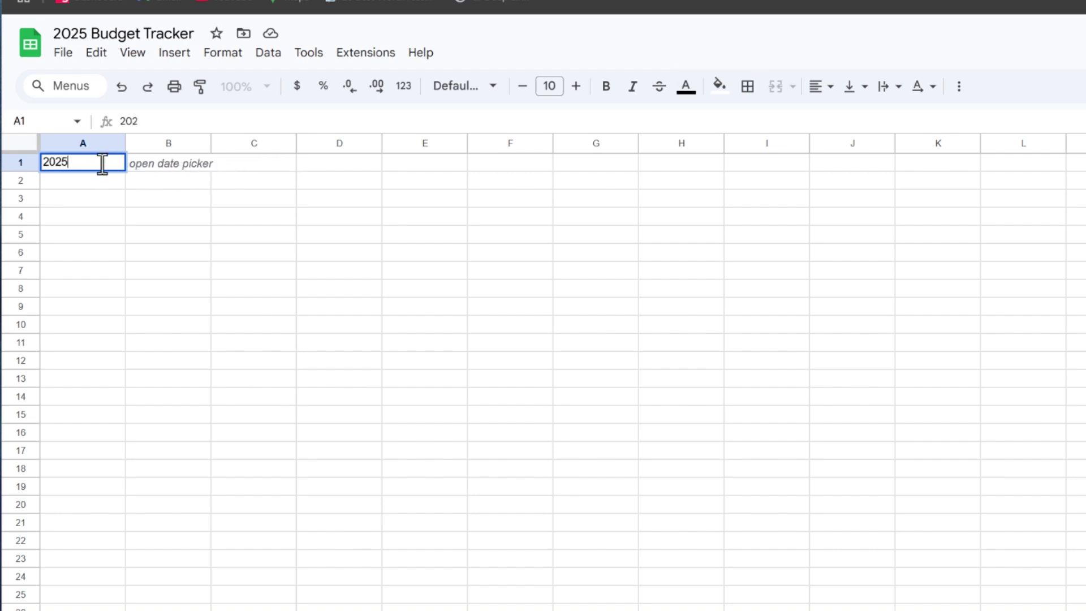
text( Budget Tracker)
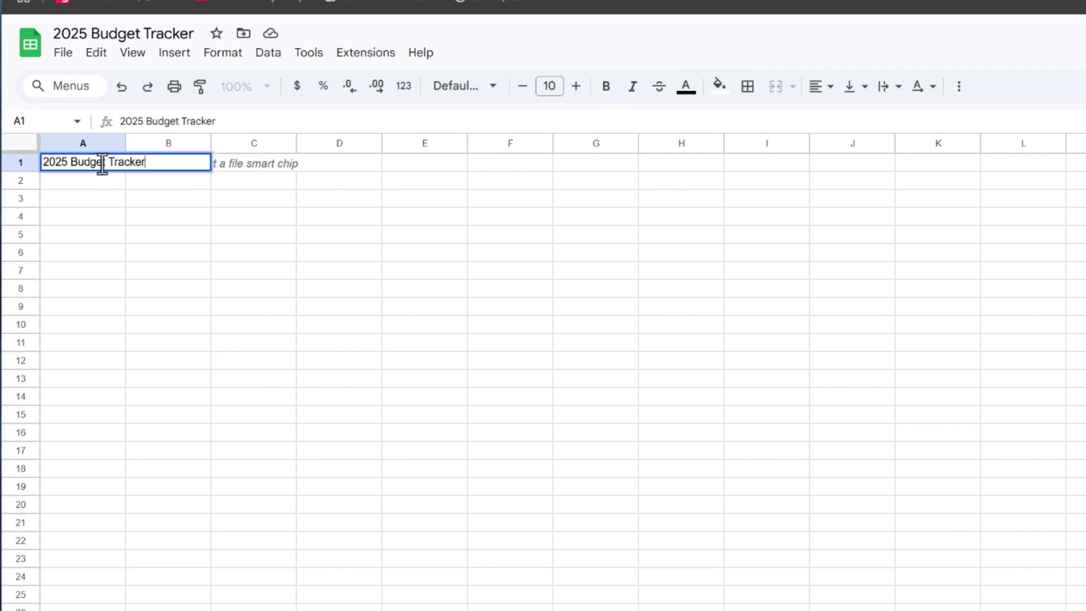
key(Return)
- Insert the blue banknote emoji before the title text in A1, finding it with the search word "money"
click(73, 164)
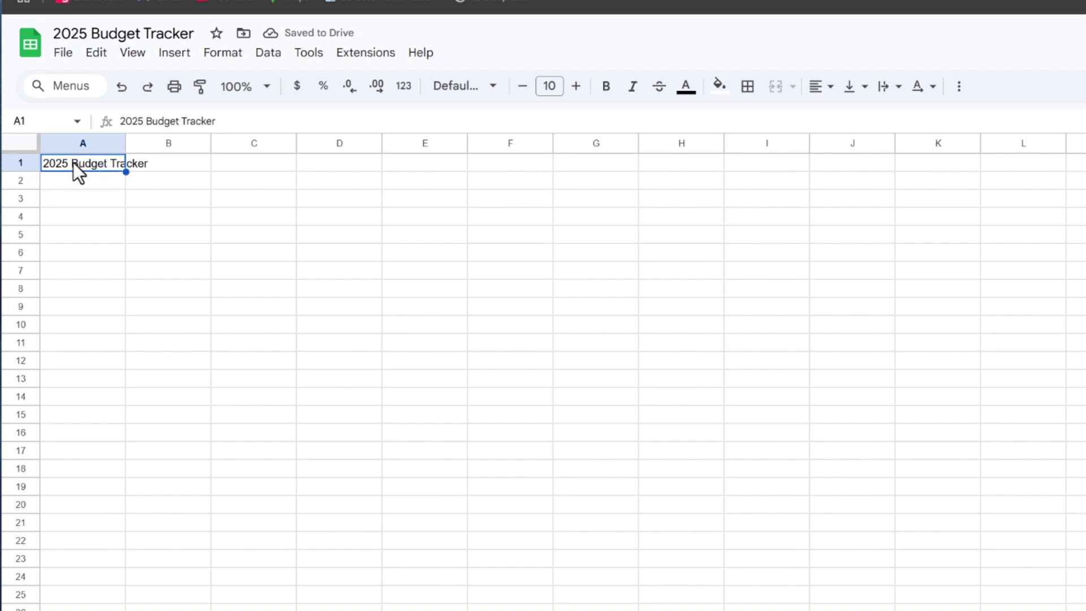
double_click(44, 164)
key(super+period)
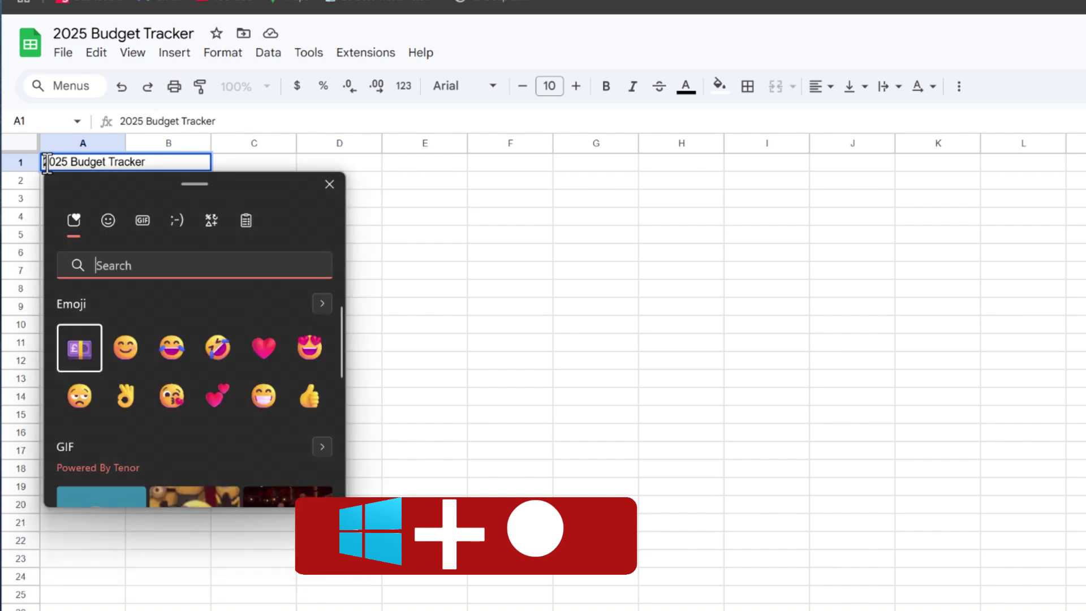
text(m)
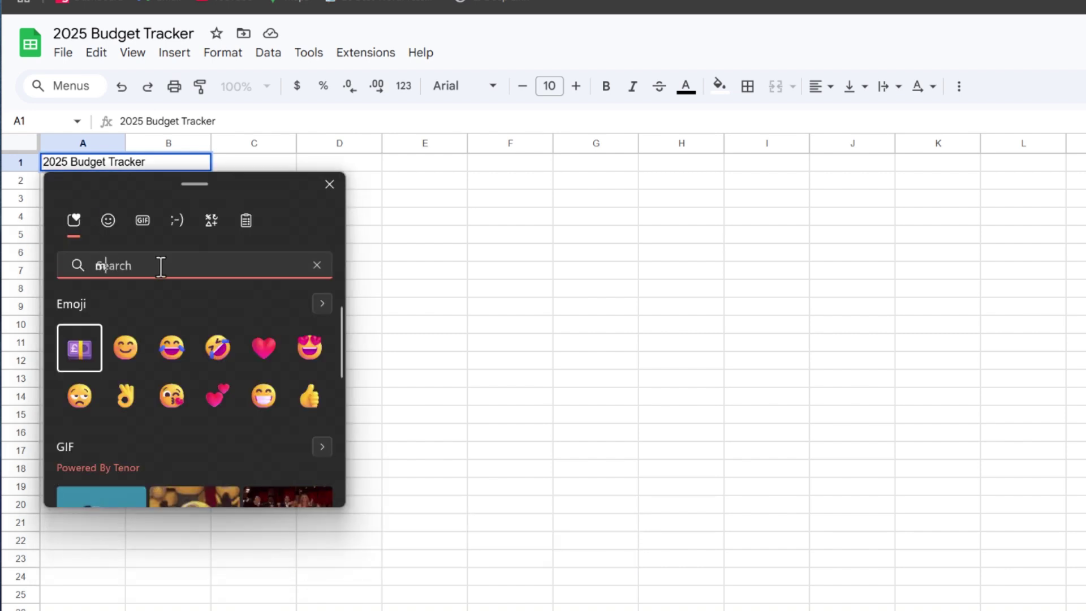
text(oney)
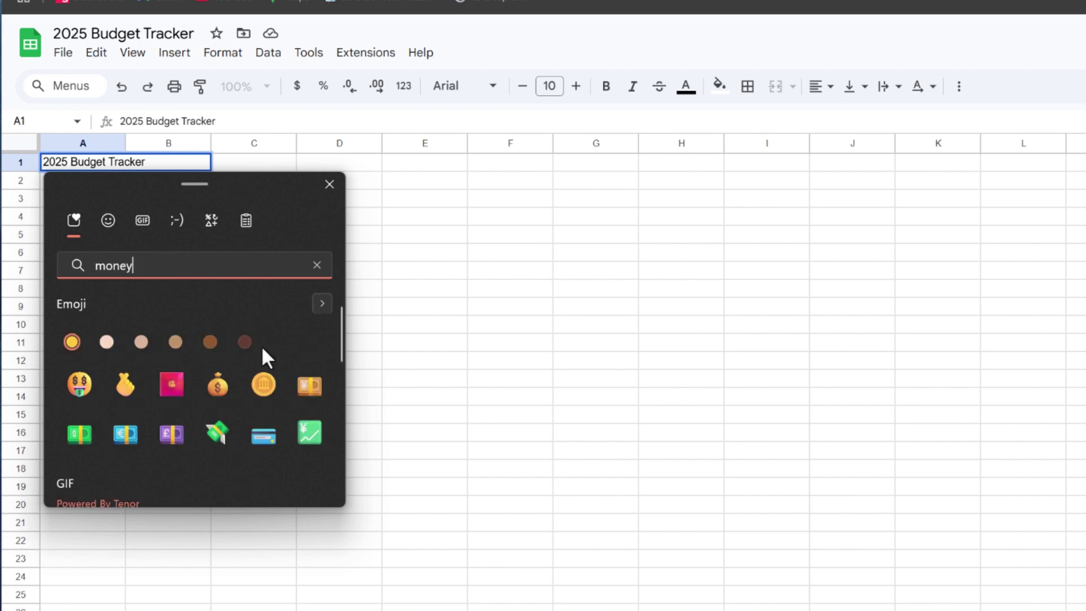
click(129, 429)
click(329, 184)
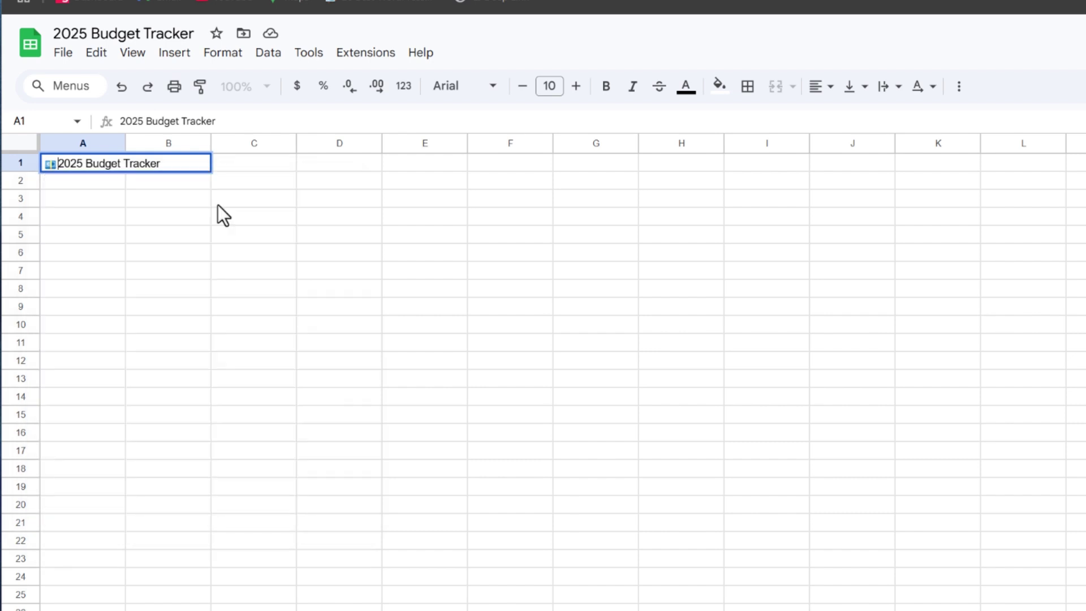
- Format the whole A1 title, including the emoji, in bold at font size 18
triple_click(150, 163)
click(576, 86)
click(576, 86)
click(576, 86)
click(576, 86)
click(575, 86)
click(576, 86)
click(576, 86)
click(575, 86)
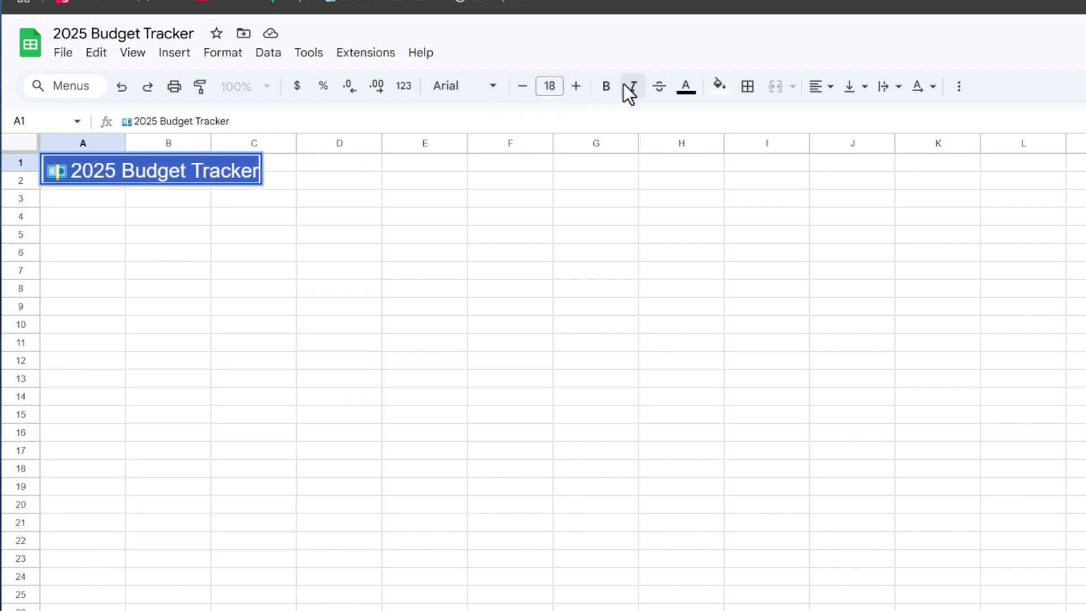
click(606, 86)
- Enter the month heading "Jamuary" in A2 and format it in bold at font size 15
click(97, 191)
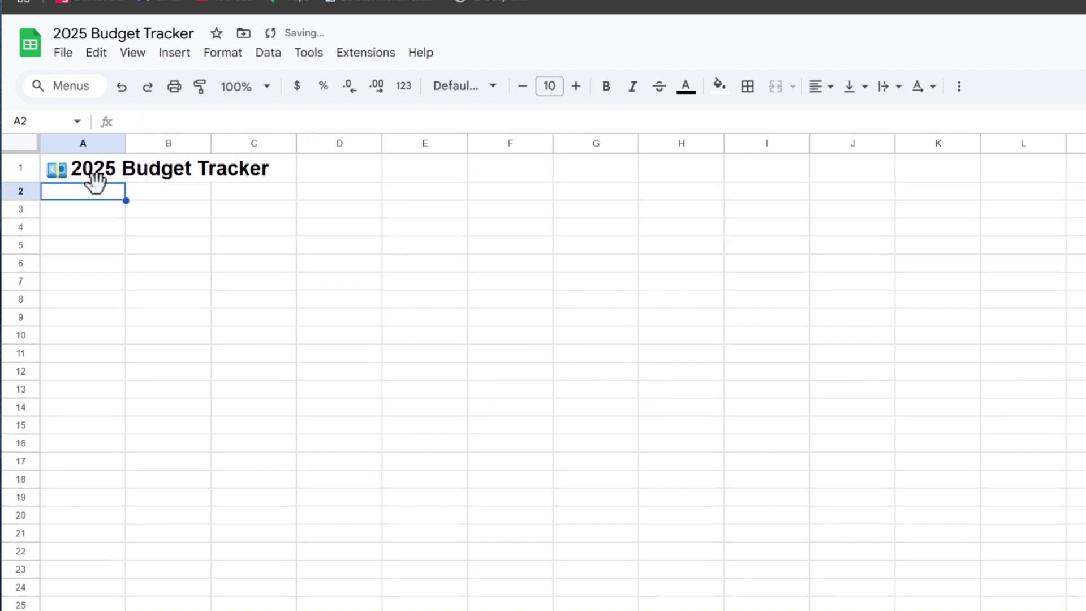
text(Jamuary)
double_click(103, 189)
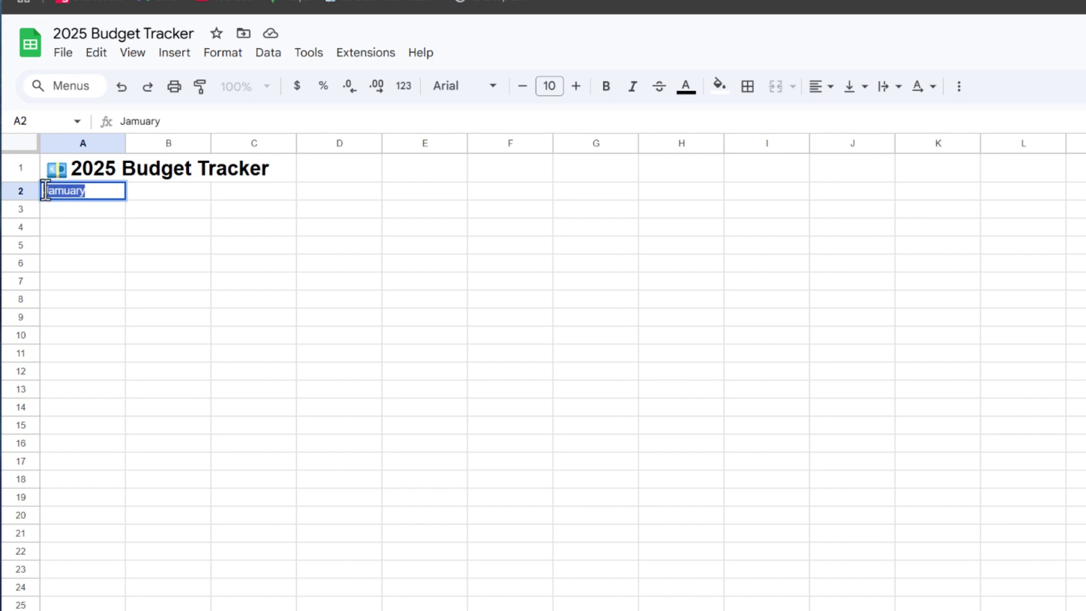
click(575, 86)
click(575, 87)
click(575, 86)
click(575, 87)
click(575, 87)
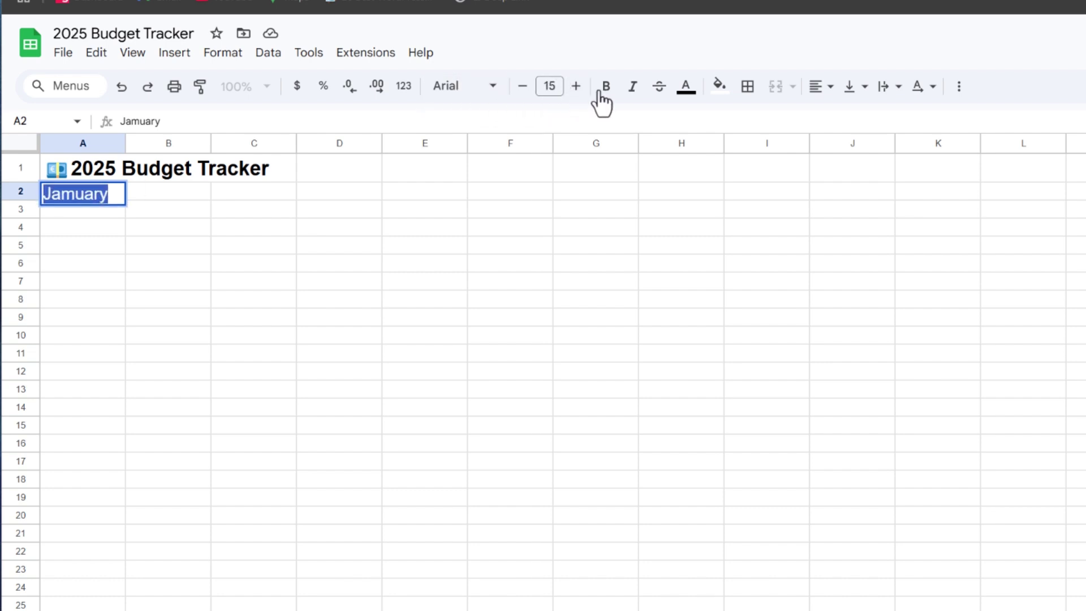
click(605, 86)
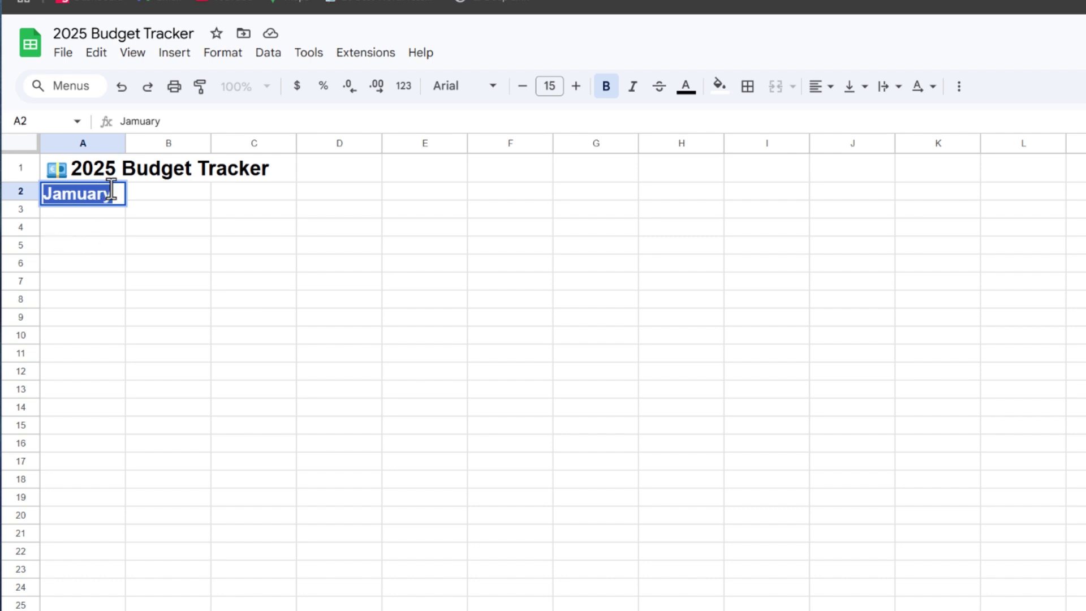
- Correct the misspelled month heading in A2 to "January"
click(79, 193)
key(BackSpace)
text(n)
key(Return)
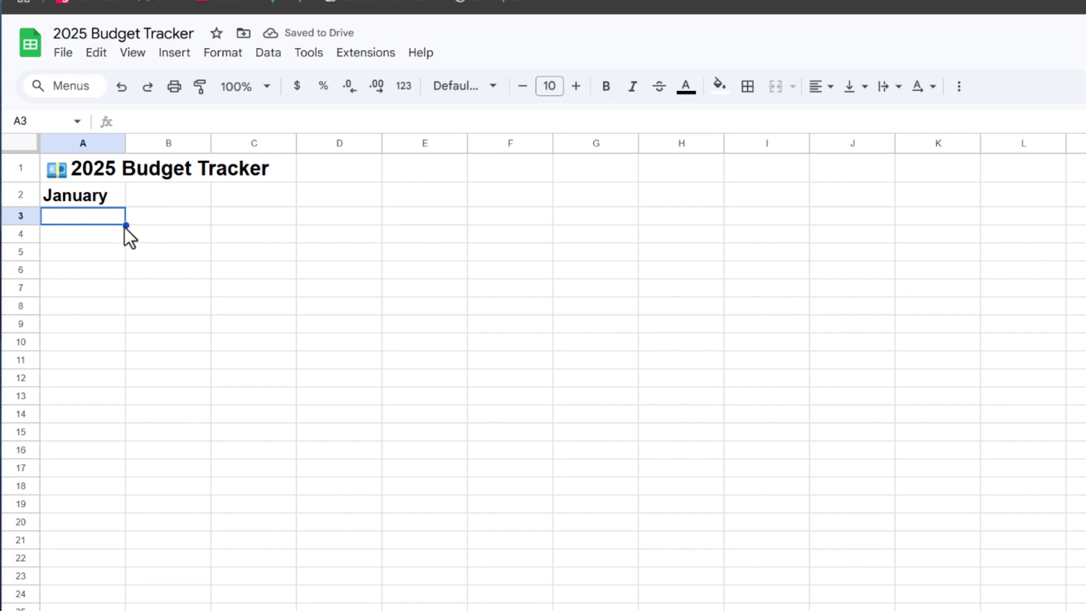
- Enter the section headers "Income" in A3 and "Expense" in C3
drag(125, 225, 201, 218)
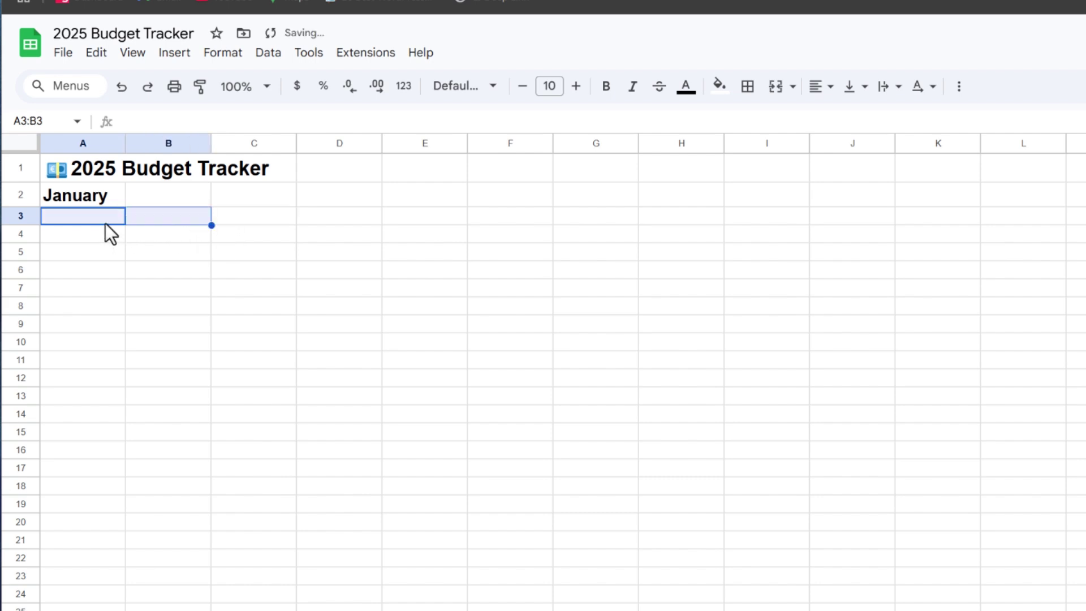
click(76, 217)
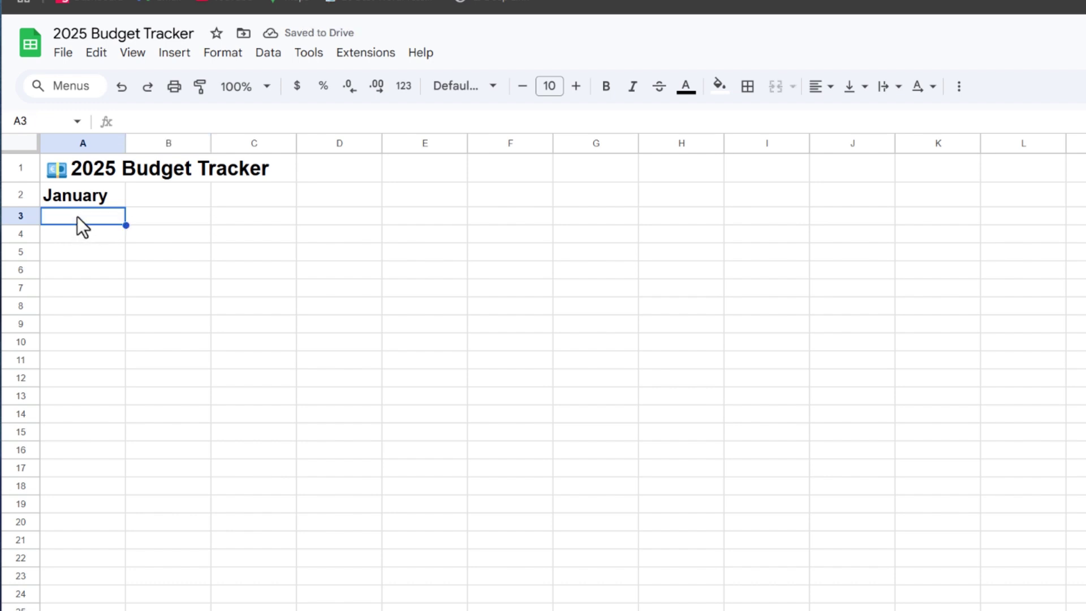
text(Income)
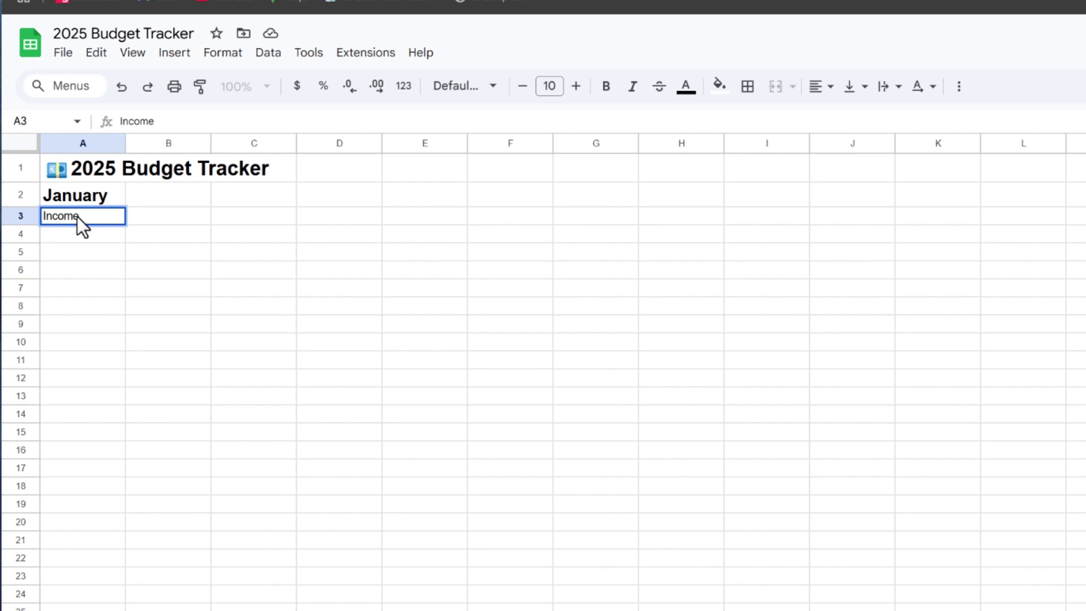
click(257, 215)
text(Expense)
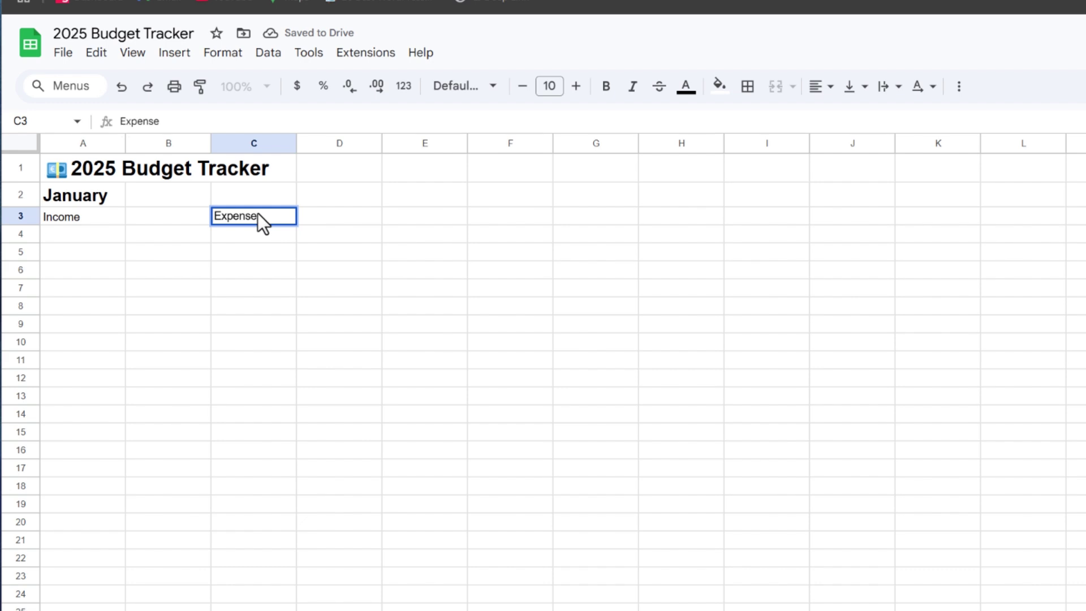
- Fill the Income header cells A3:B3 with a medium green, one shade lighter than the first green tried
click(107, 222)
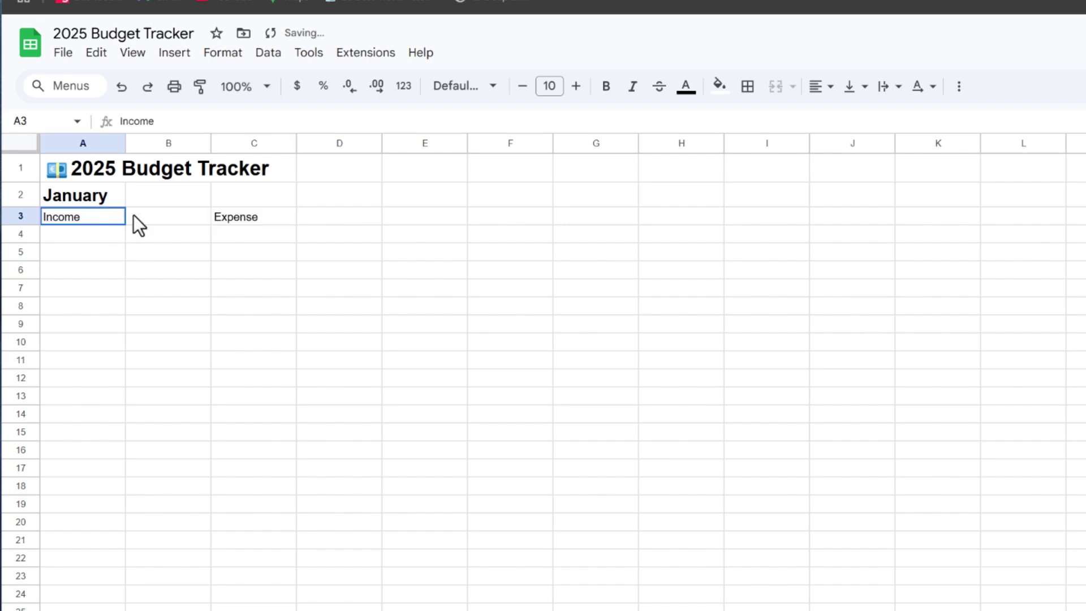
drag(133, 215, 162, 215)
click(715, 92)
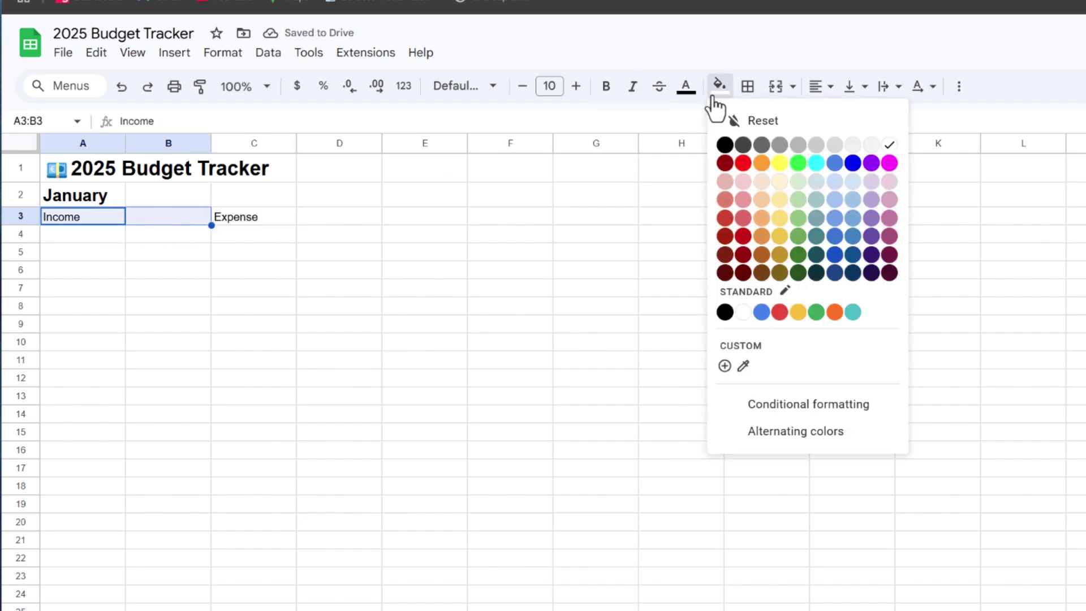
click(798, 238)
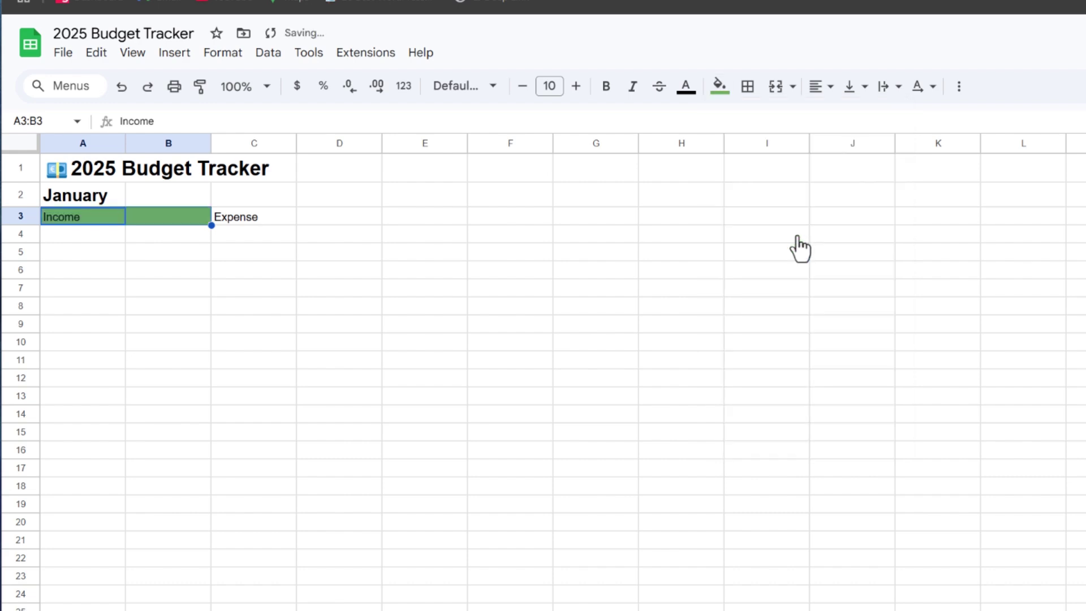
click(726, 96)
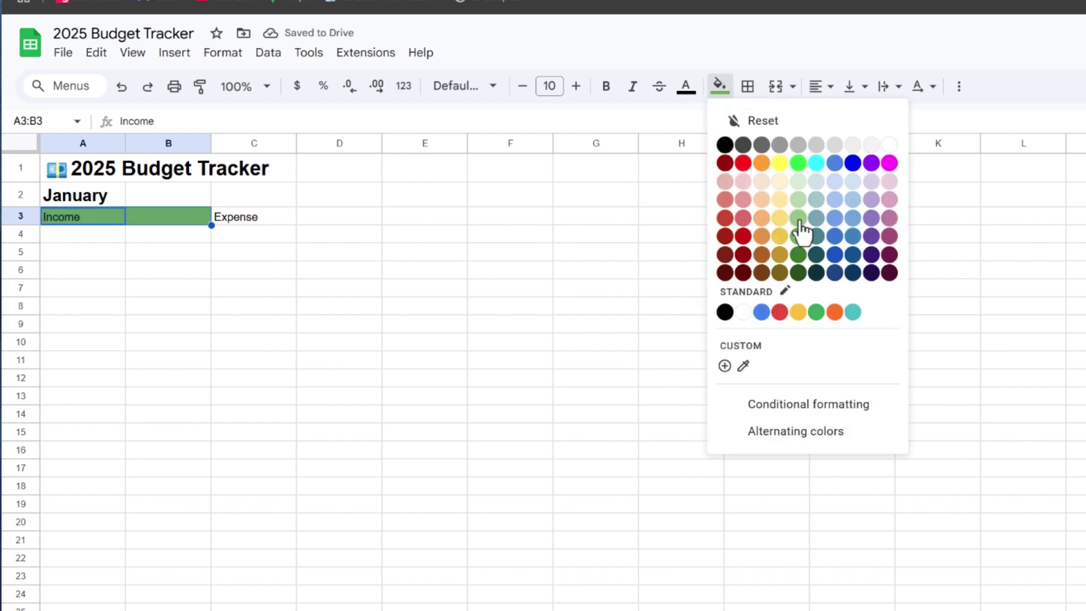
click(799, 221)
- Fill the Expense header cells C3:E3 with a muted light red
drag(234, 219, 405, 219)
click(719, 91)
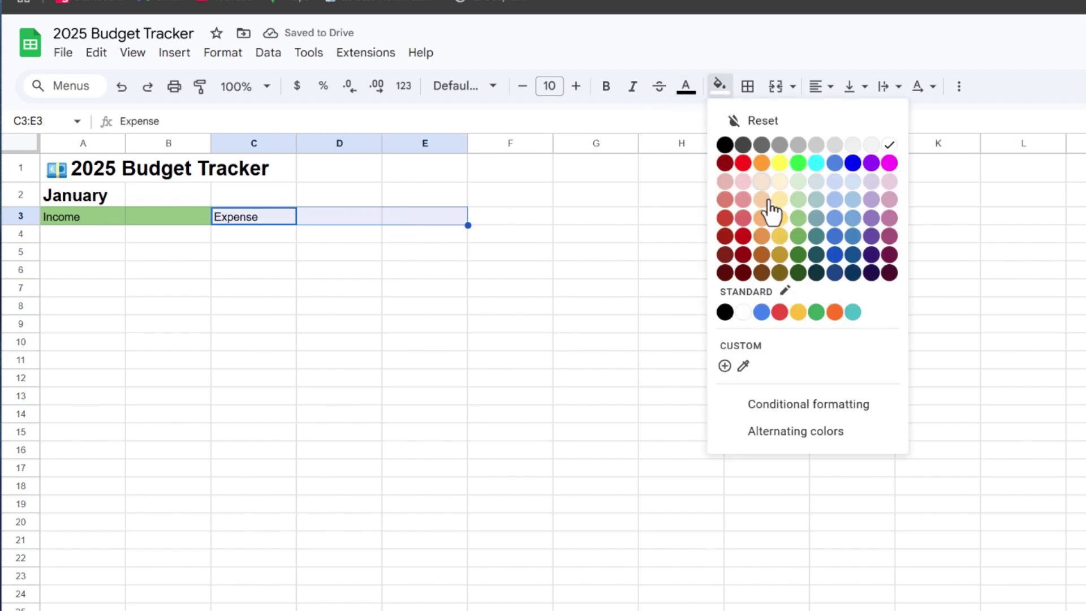
click(745, 219)
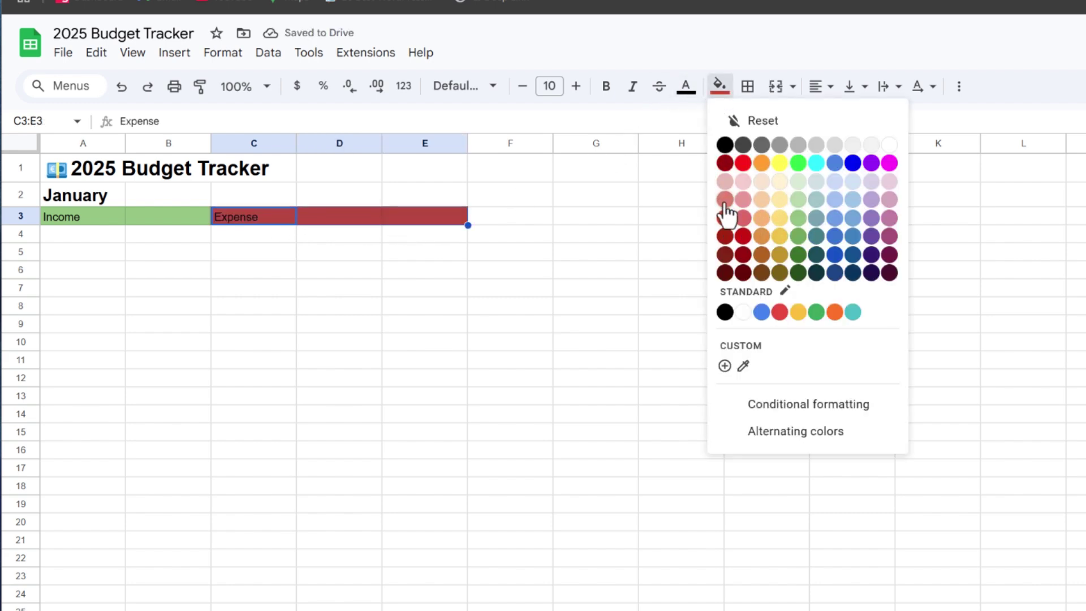
click(724, 201)
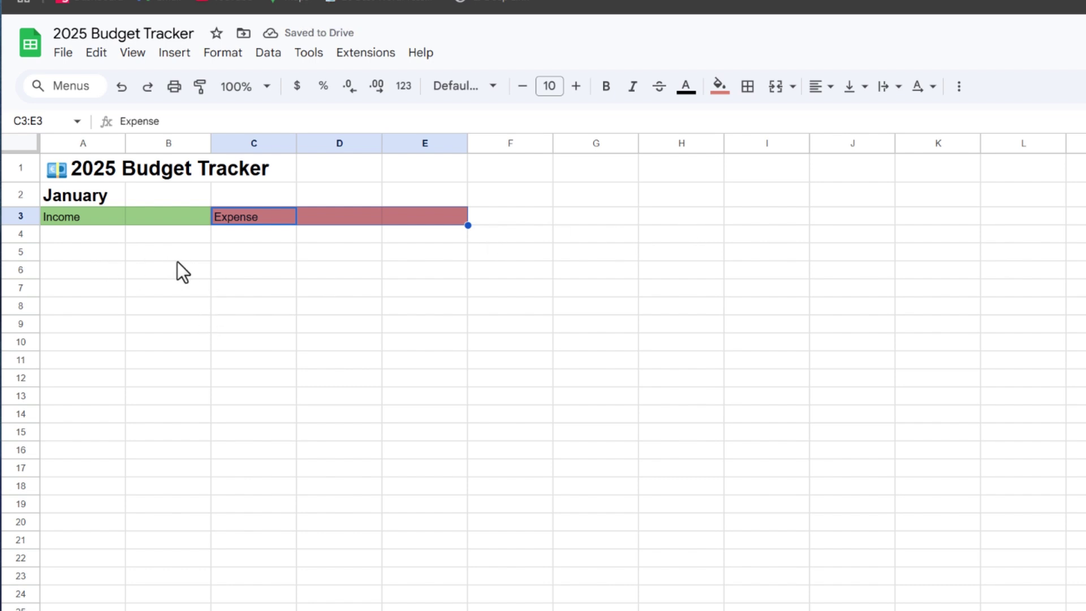
- Fill the Income entry area A4:B18 with a green slightly lighter than its header
drag(96, 239, 188, 487)
click(720, 86)
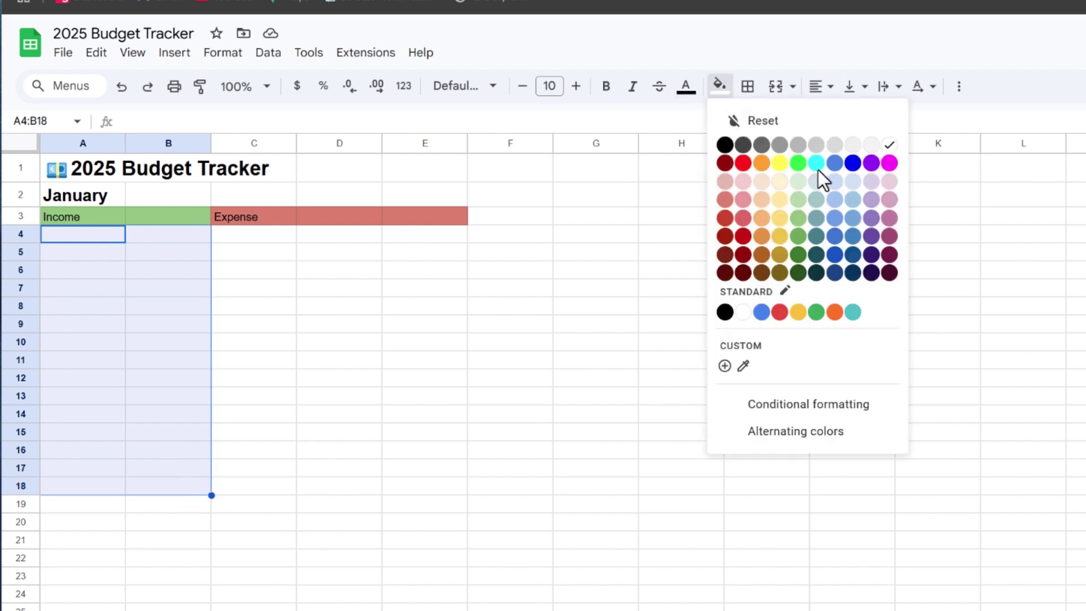
click(798, 218)
- Fill the Expense entry area C4:E18 with the palest muted red
drag(252, 234, 447, 488)
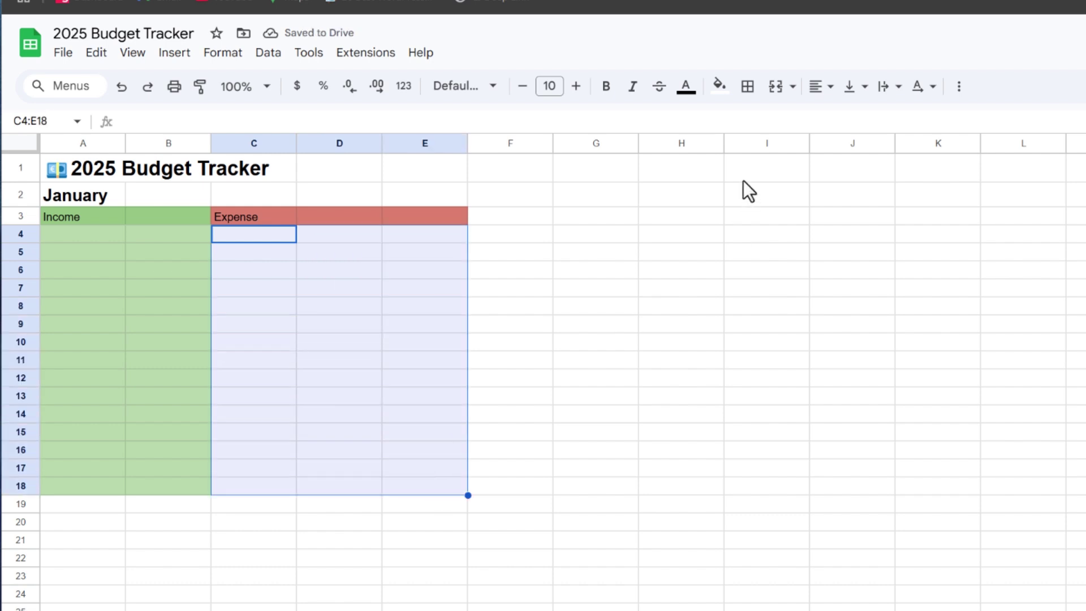
click(720, 86)
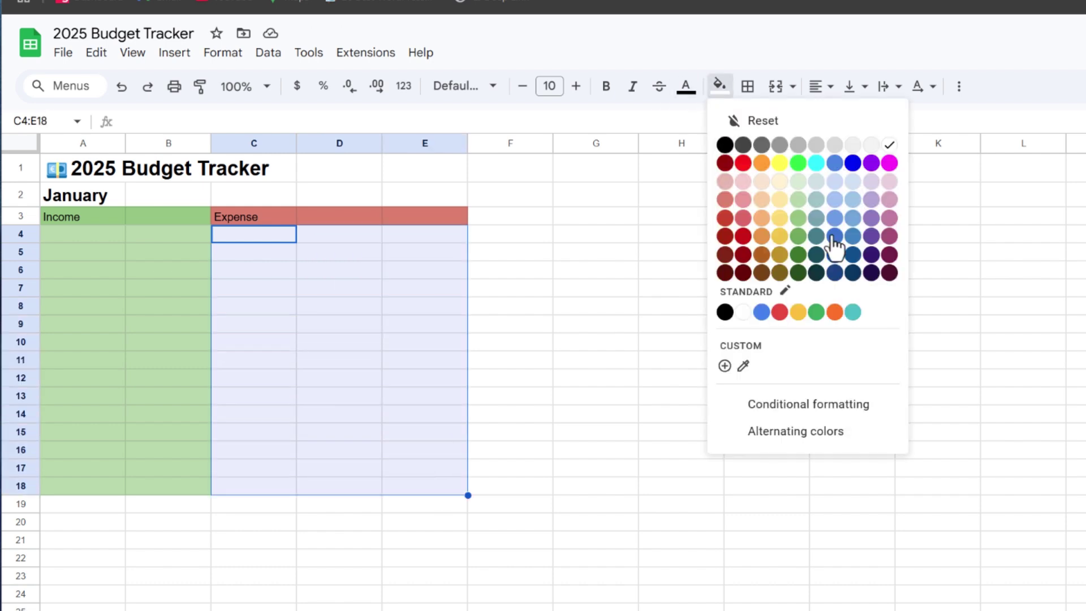
click(723, 182)
- Change the fill of the Income entry area A4:B18 to the palest green
click(103, 328)
drag(82, 234, 158, 480)
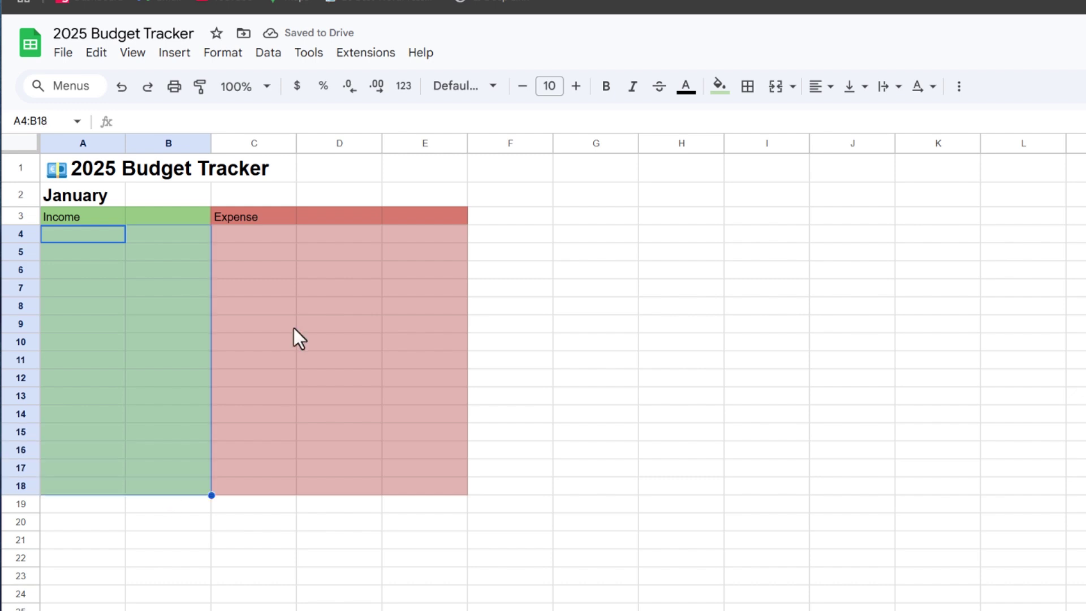
click(719, 86)
click(800, 194)
- Change the fill of the Income header cells A3:B3 to a light green one shade darker than the entry area
drag(169, 217, 86, 225)
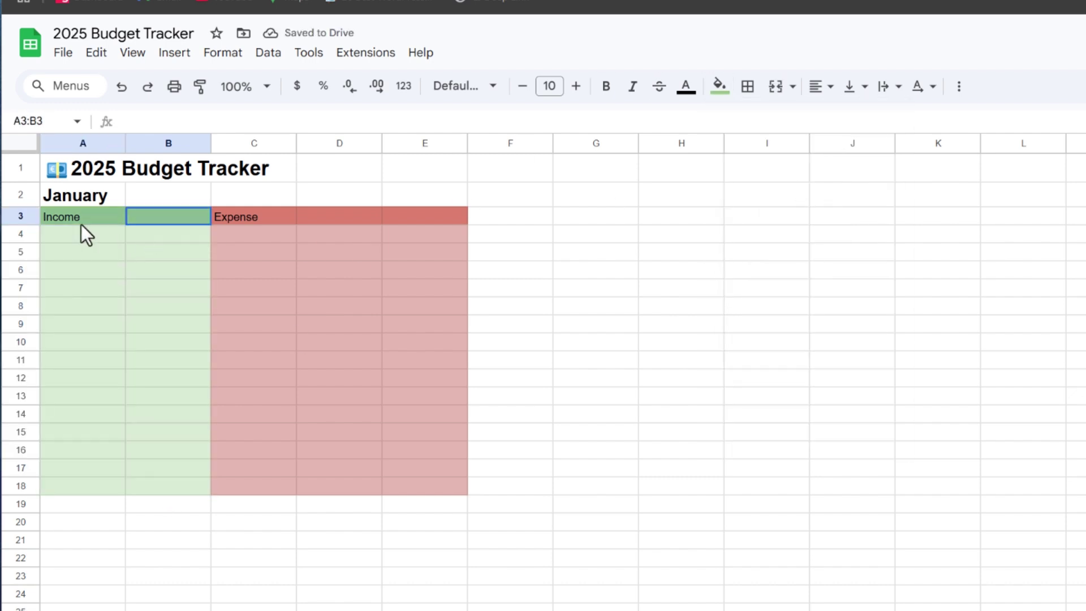
click(719, 86)
click(799, 213)
- Enter the labels Total Income in H3 and Total Expenses in H4
click(656, 216)
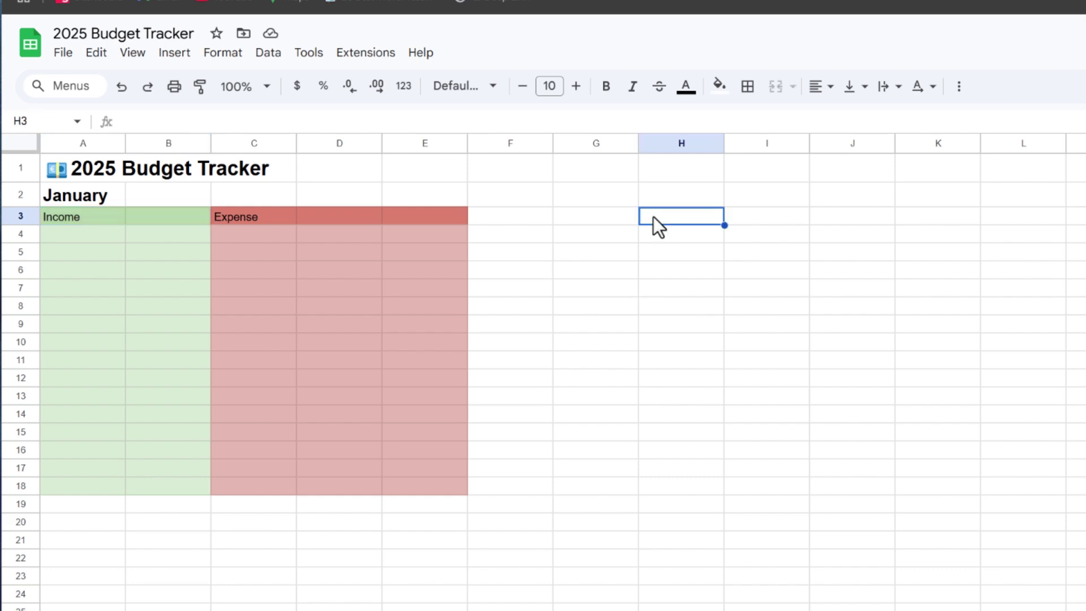
text(Total Income)
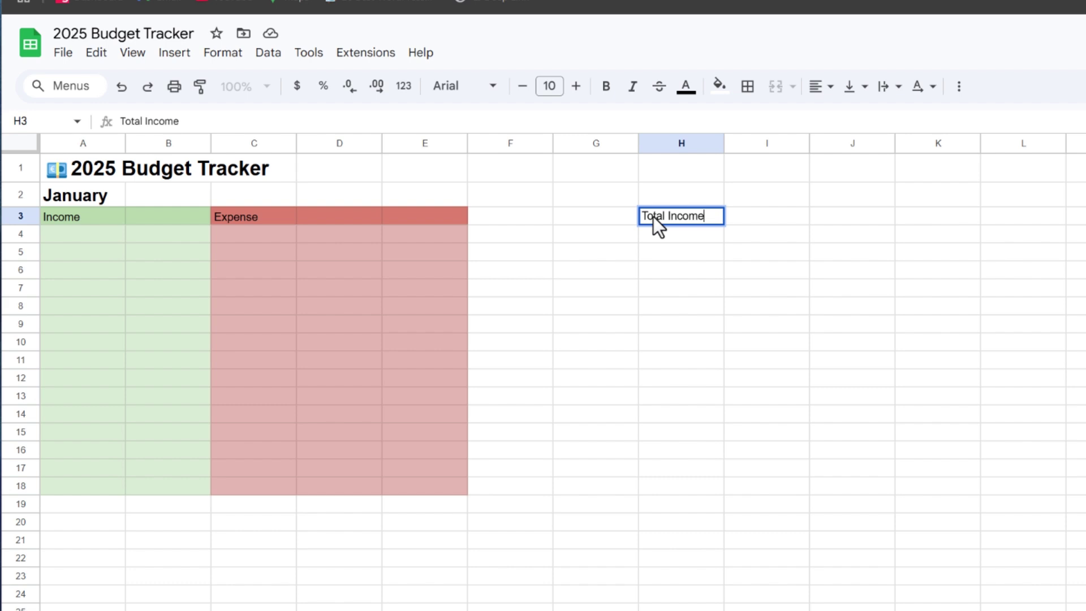
key(Return)
text(Total Expenses)
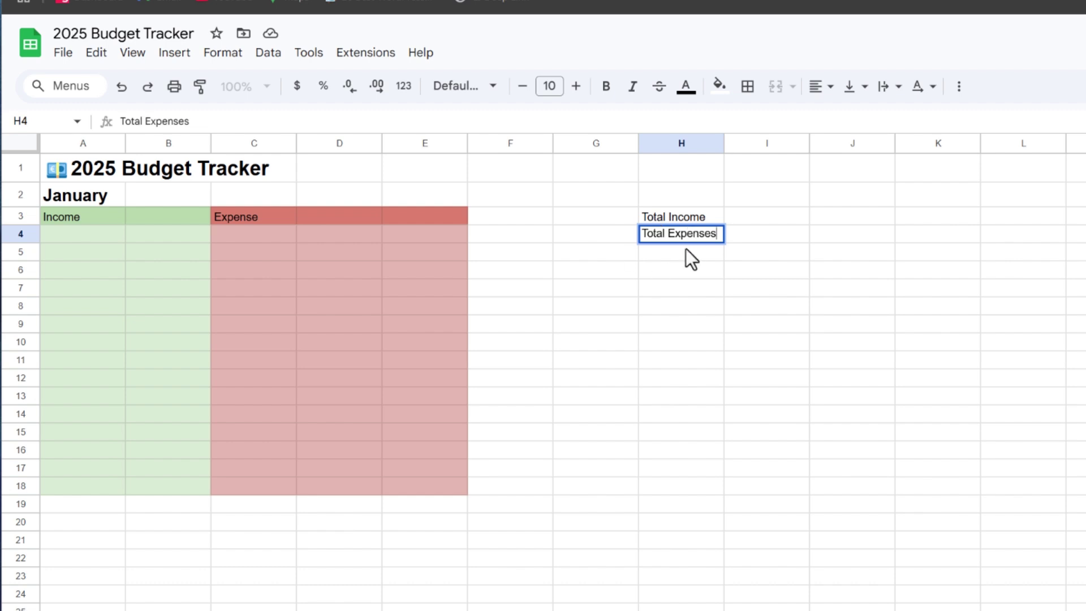
- Apply the default currency format to the whole of column B
click(180, 141)
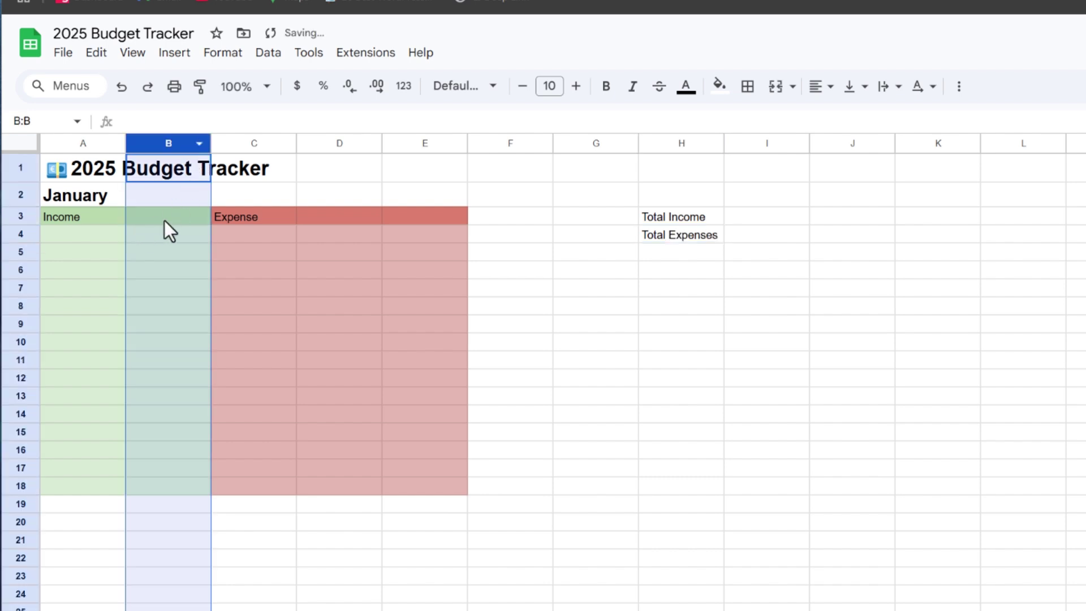
click(297, 88)
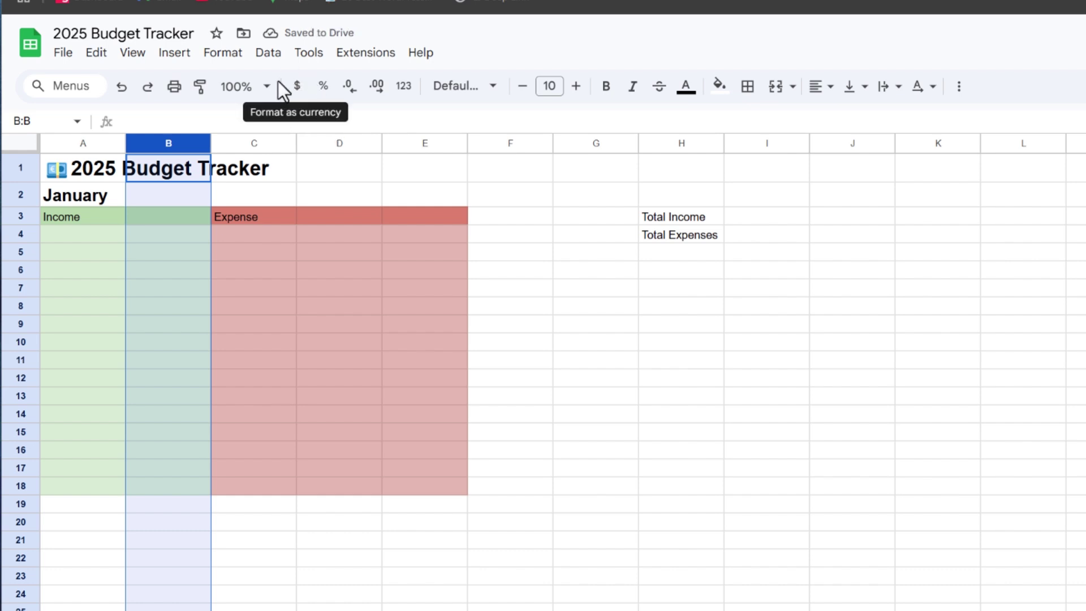
click(296, 90)
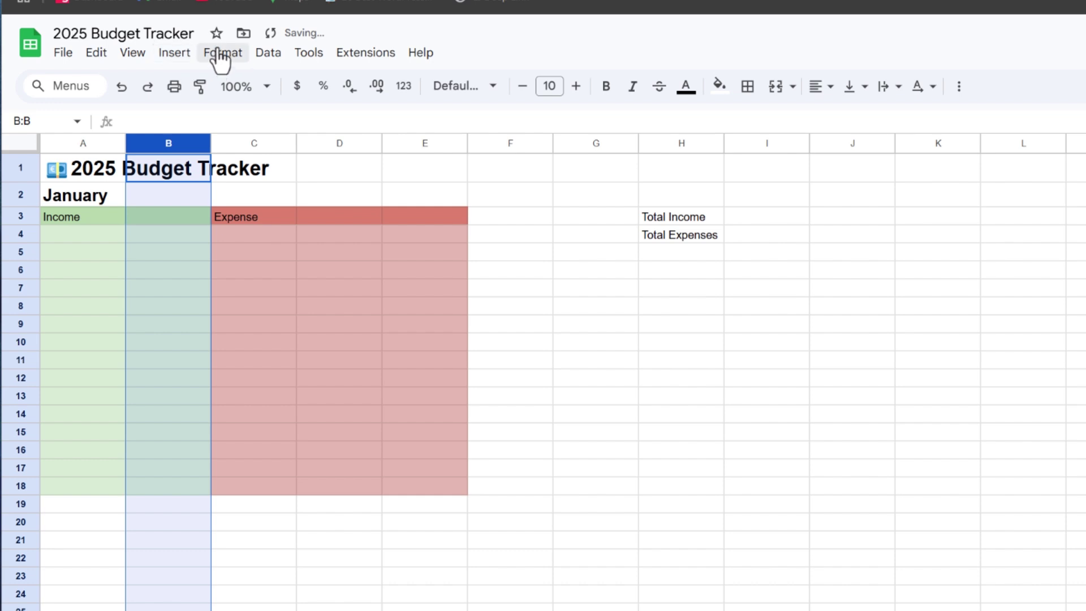
- Apply the Euro custom currency format to column B
click(227, 55)
mouse_move(305, 127)
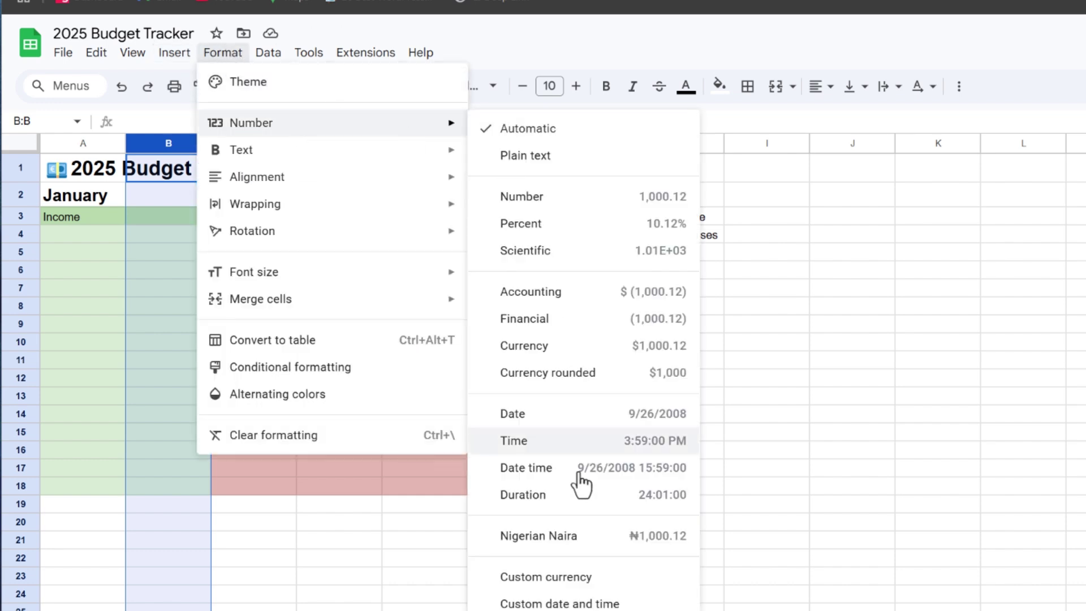
click(552, 580)
double_click(570, 208)
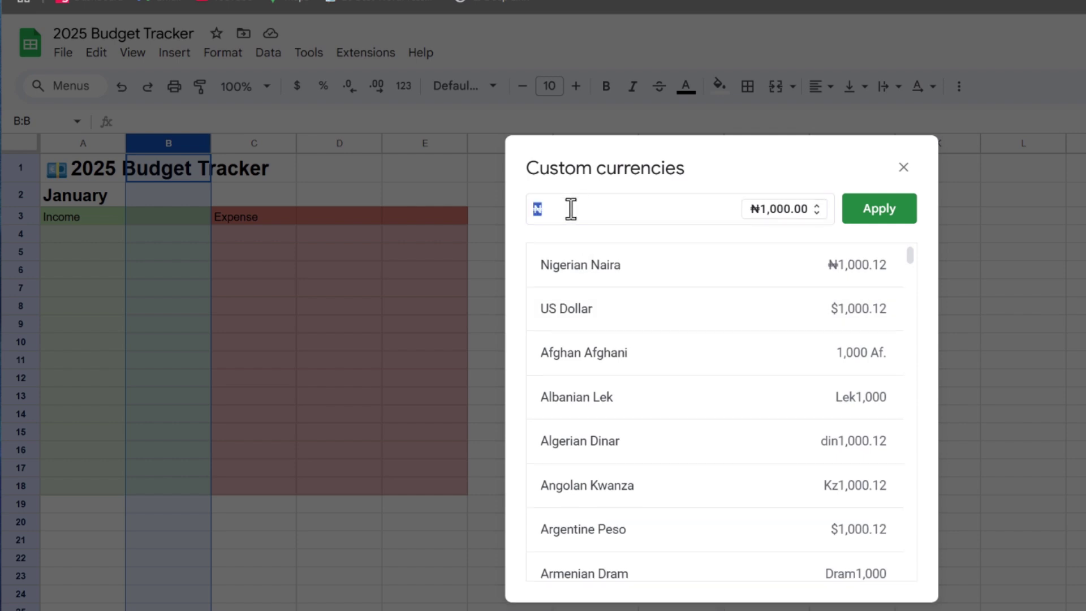
text(euro)
click(597, 274)
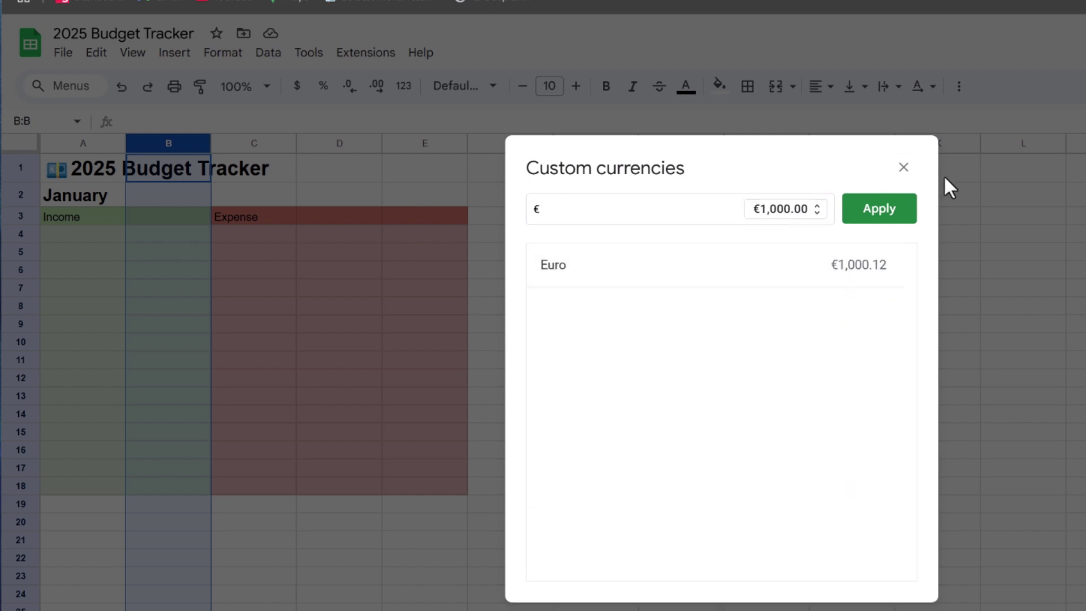
click(898, 215)
- Enter 450 as the first income amount in B4
click(164, 246)
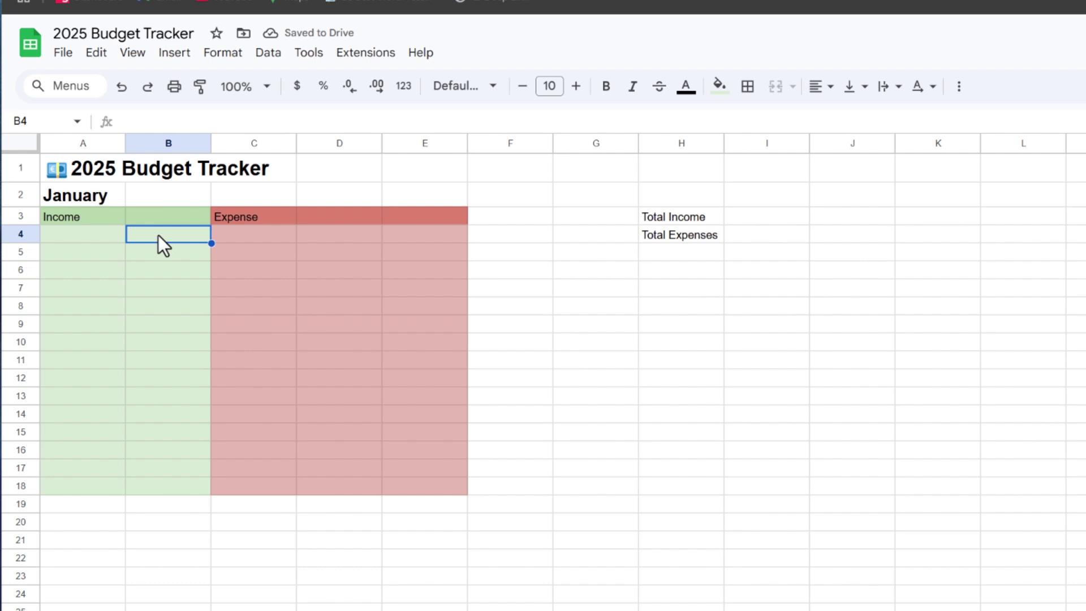
text(450)
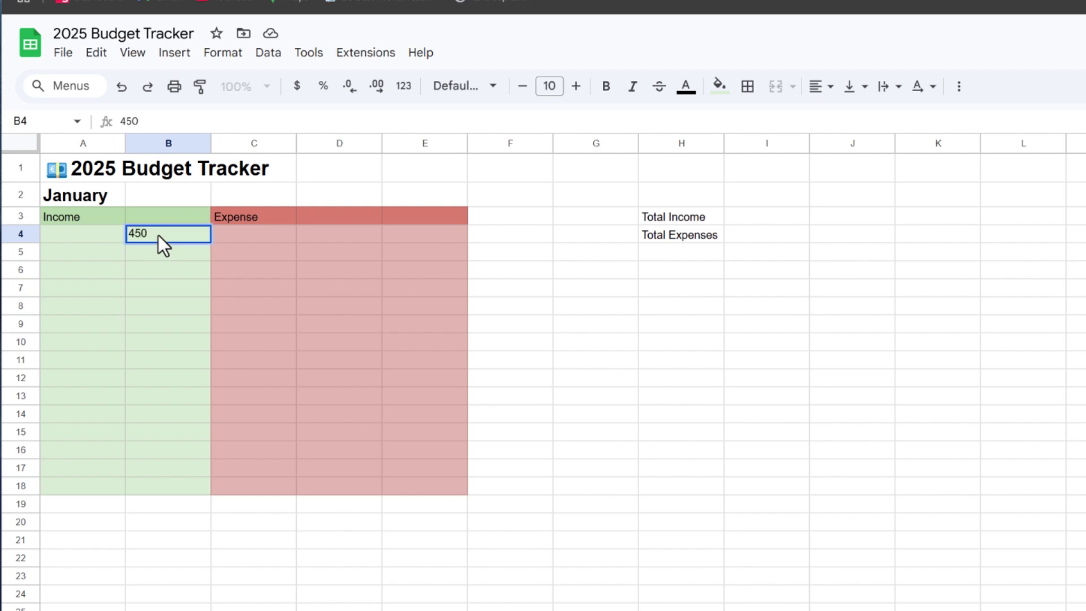
key(Return)
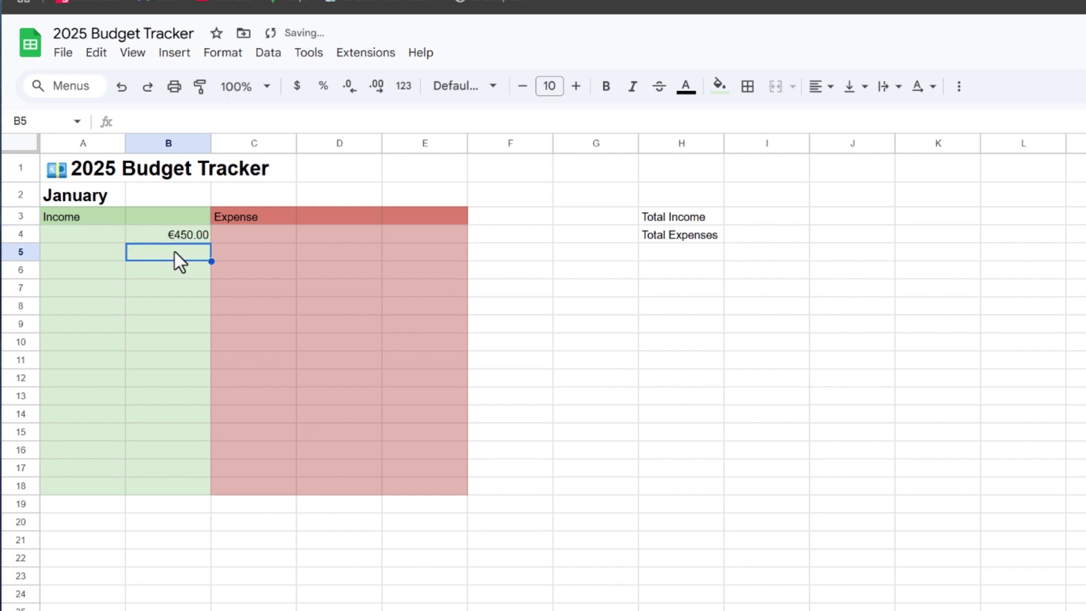
- Format columns B and D as dollar currency
click(177, 143)
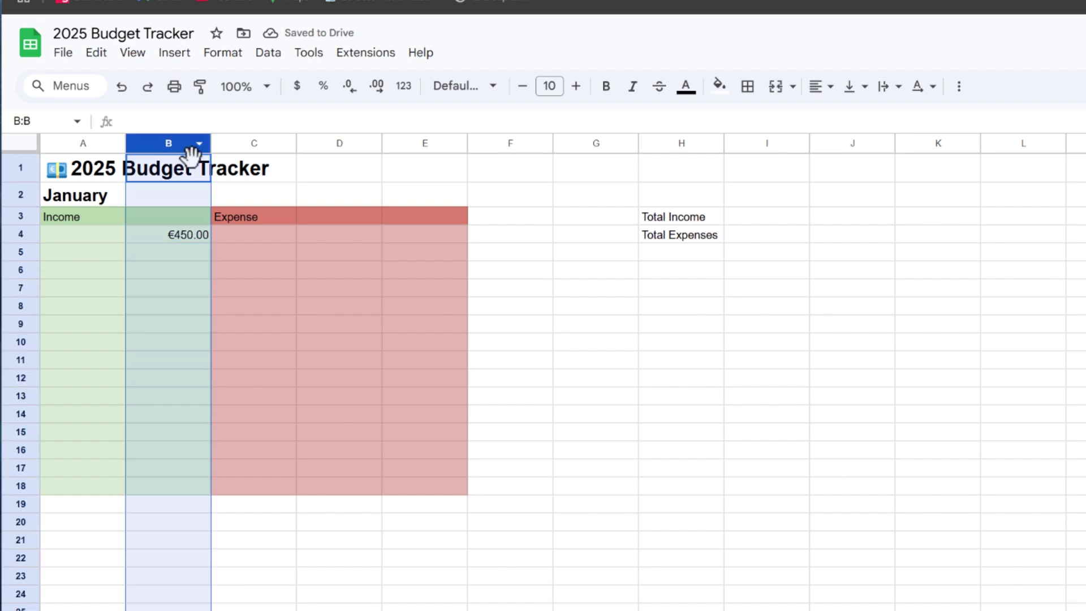
click(294, 93)
click(345, 144)
click(294, 90)
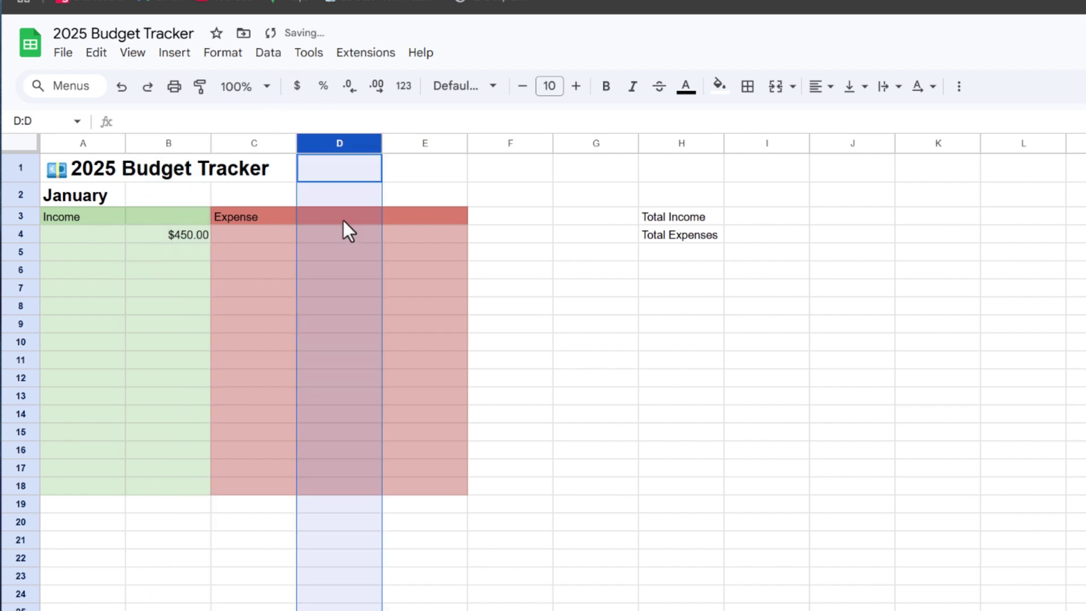
- Enter 650 as a trial expense amount in D4
click(325, 230)
text(650)
key(Return)
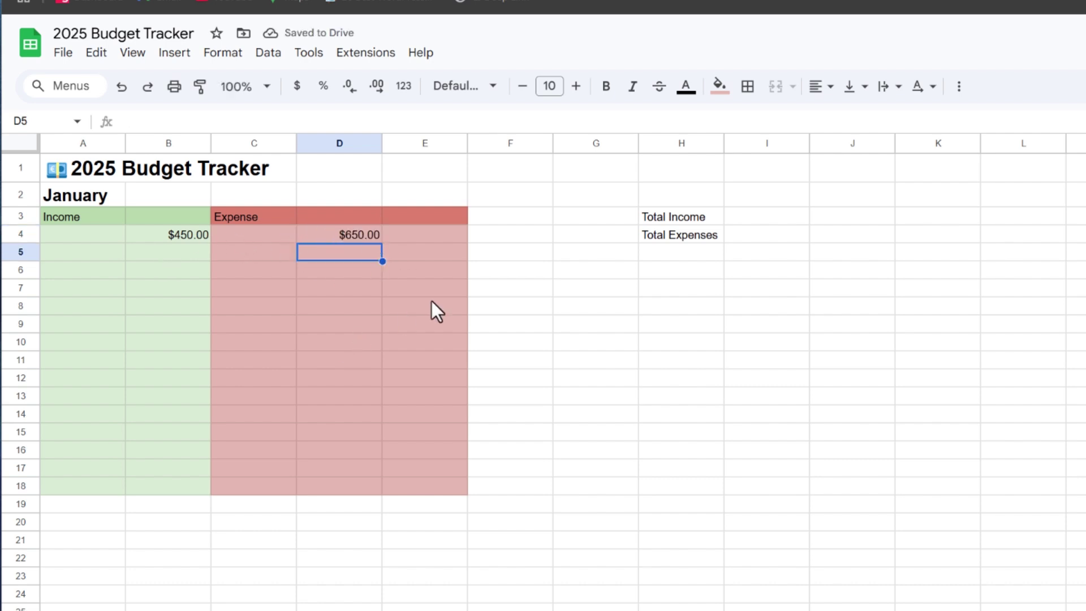
- Insert a dropdown in E4 and name its first option Needs
click(441, 235)
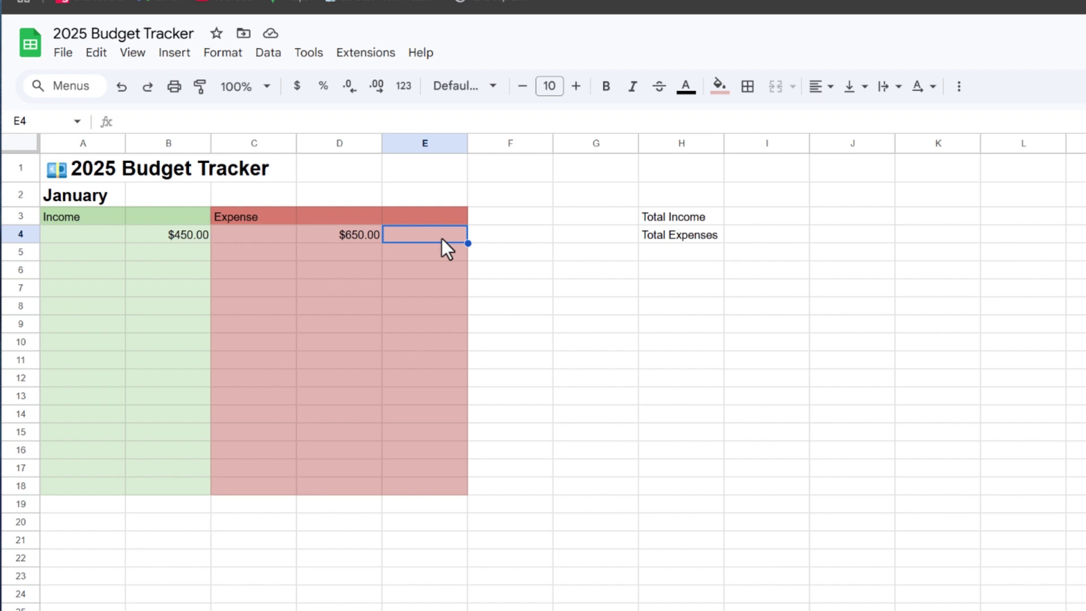
click(176, 53)
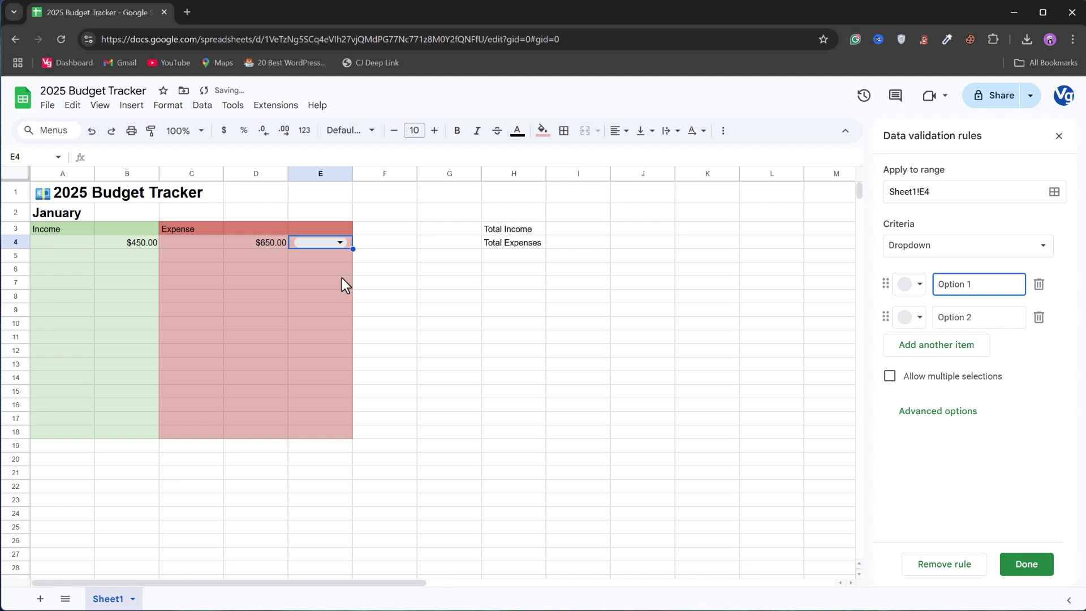
drag(979, 283, 941, 277)
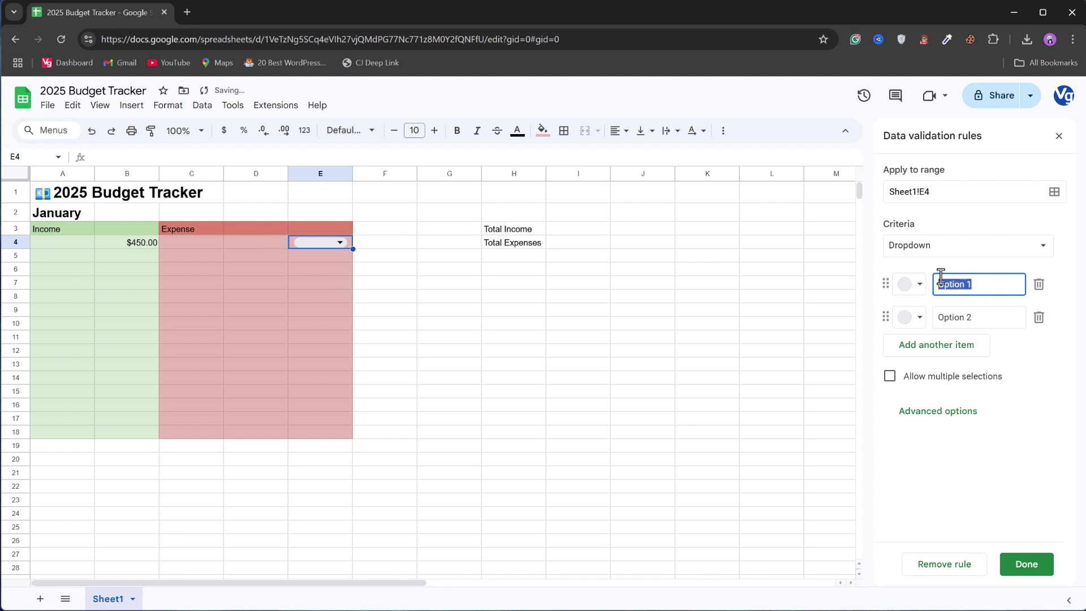
key(BackSpace)
text(Needs)
key(Tab)
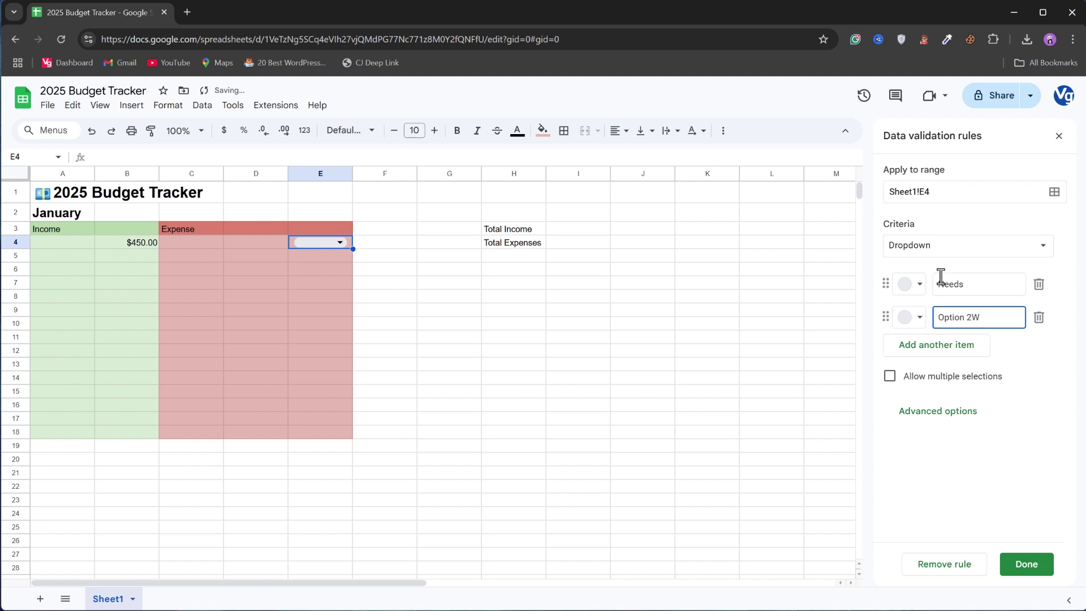
- Name the dropdown's second option Wants and add a third option, Savings
key(BackSpace)
key(BackSpace)
key(BackSpace)
key(BackSpace)
key(BackSpace)
text(Wat)
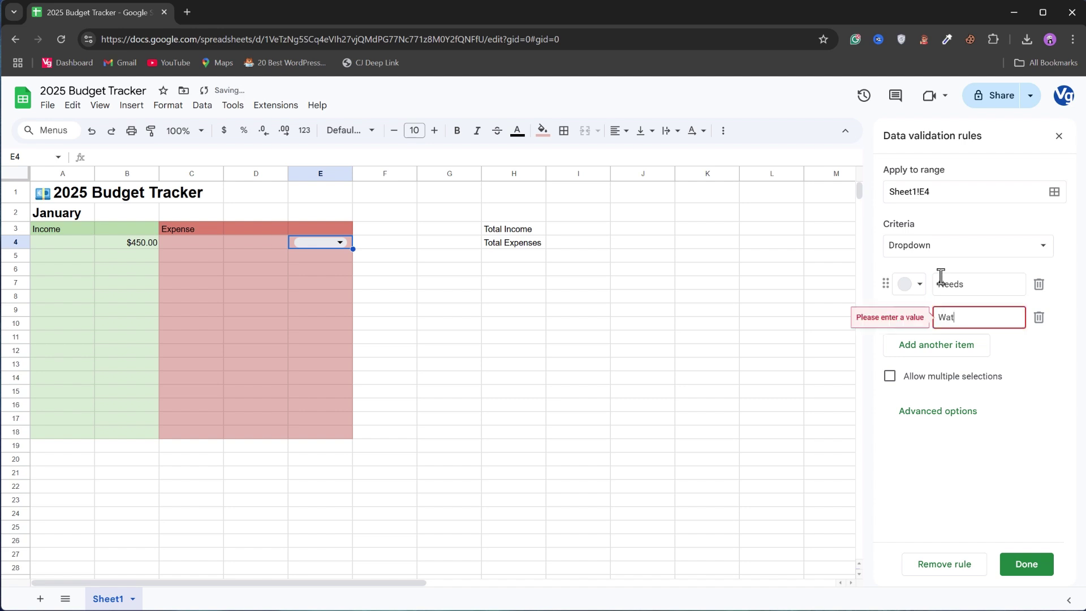
key(BackSpace)
key(BackSpace)
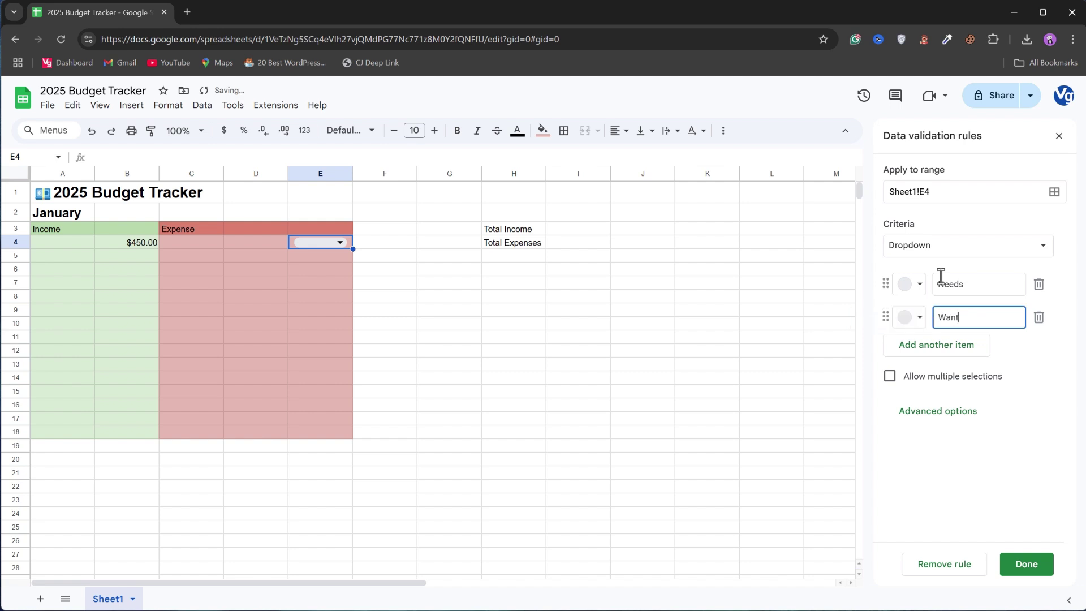
key(Return)
text(Savings)
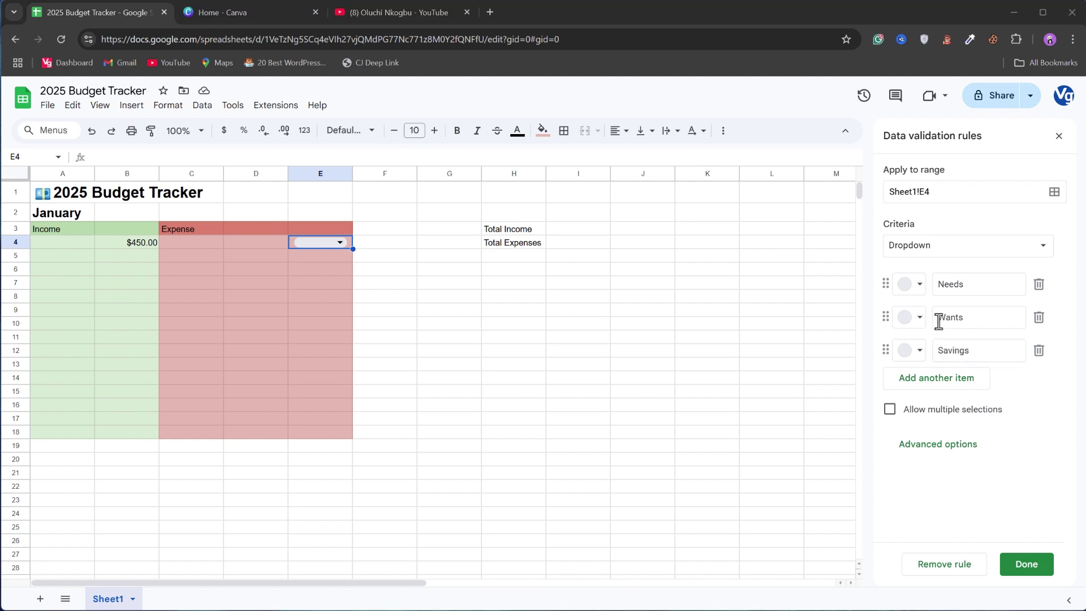
- Colour the dropdown options light blue for Needs, light purple for Wants and light yellow for Savings
click(915, 284)
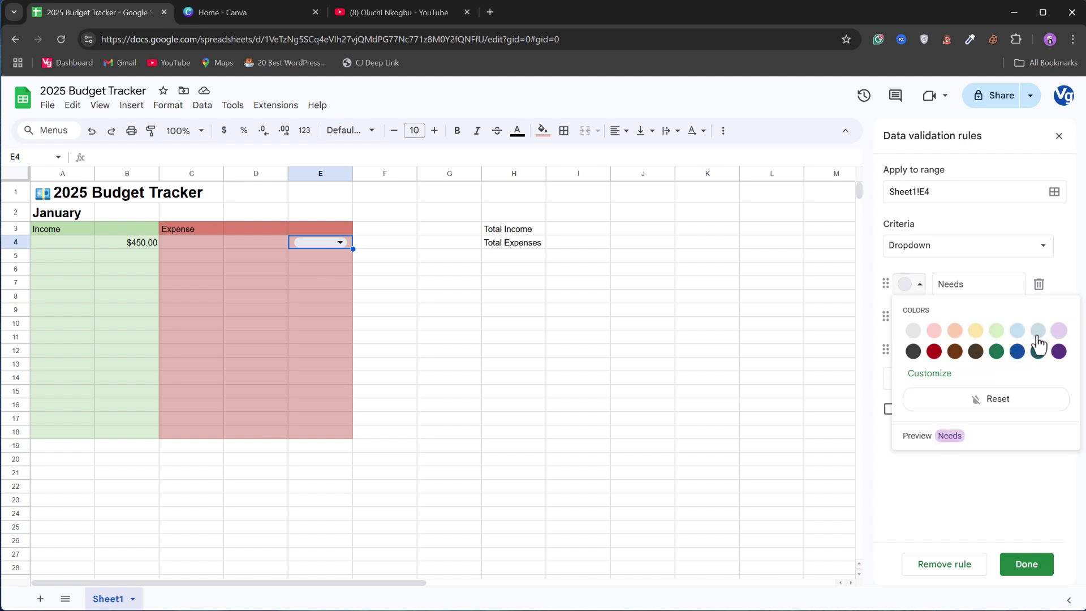
click(1019, 333)
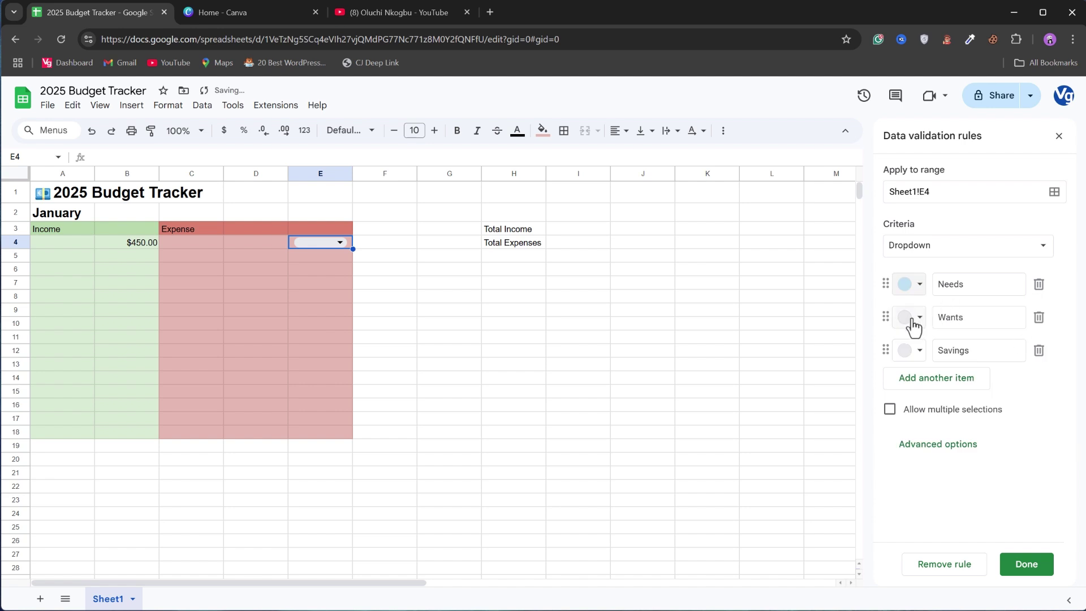
click(911, 317)
click(999, 364)
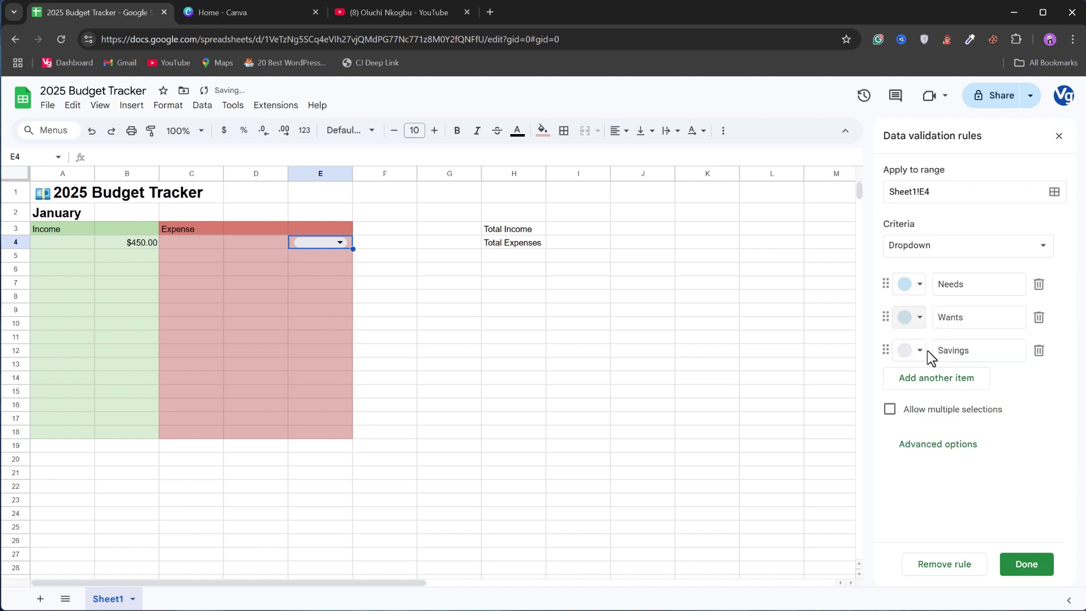
click(919, 351)
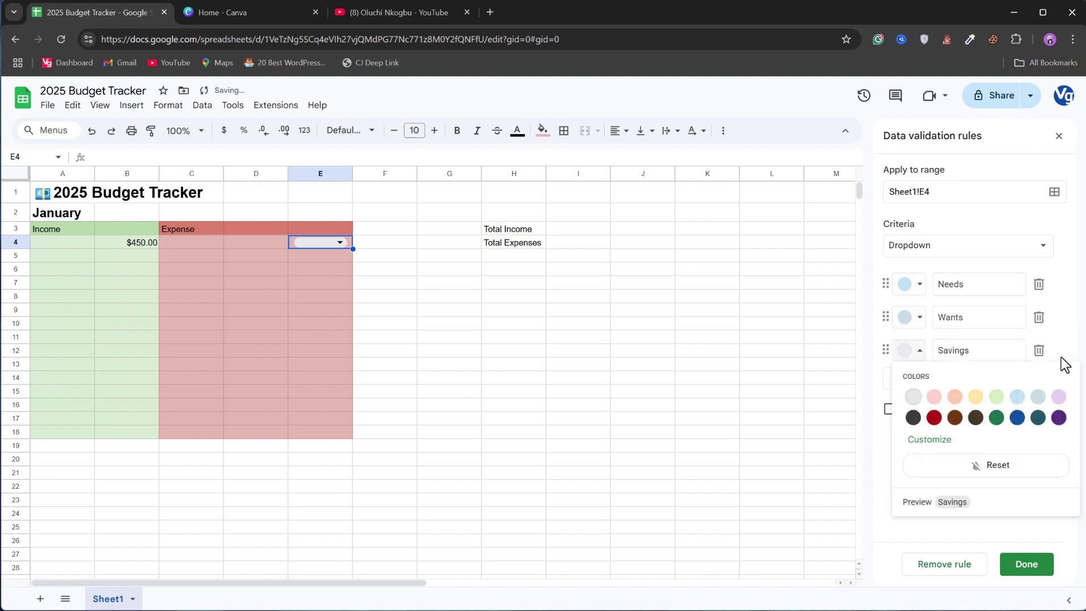
click(976, 397)
click(919, 324)
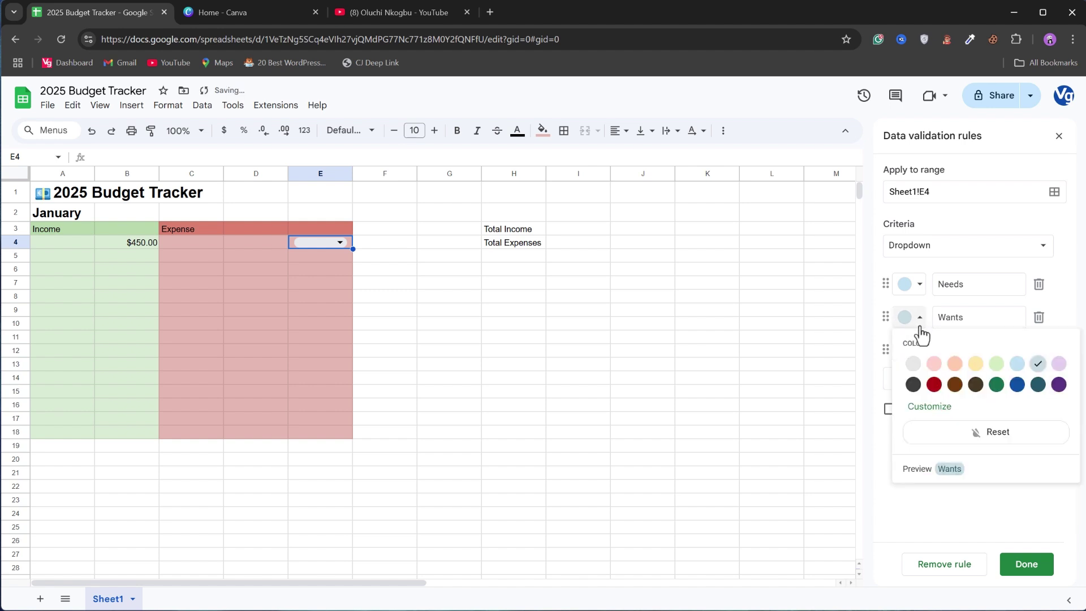
click(1059, 363)
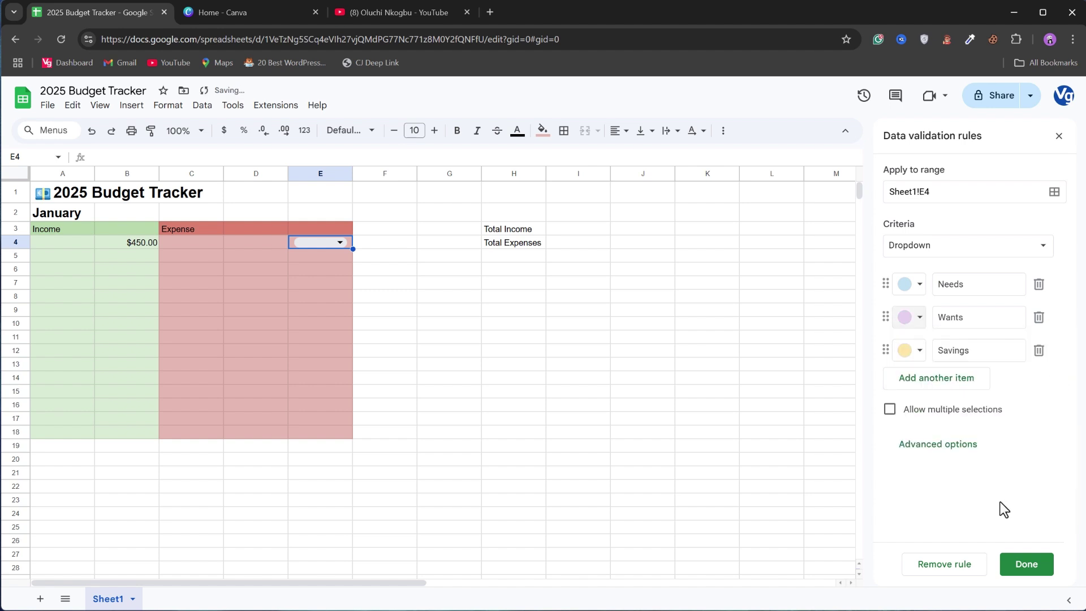
- Save the dropdown rule and copy the dropdown from E4 down through E18
click(1027, 566)
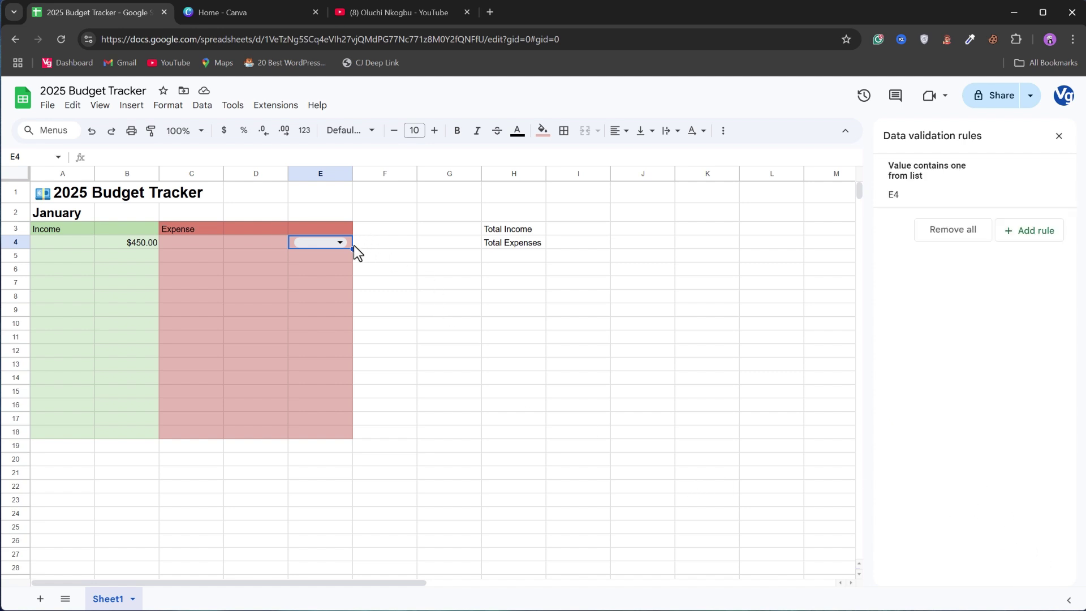
drag(353, 247, 347, 371)
drag(348, 418, 340, 436)
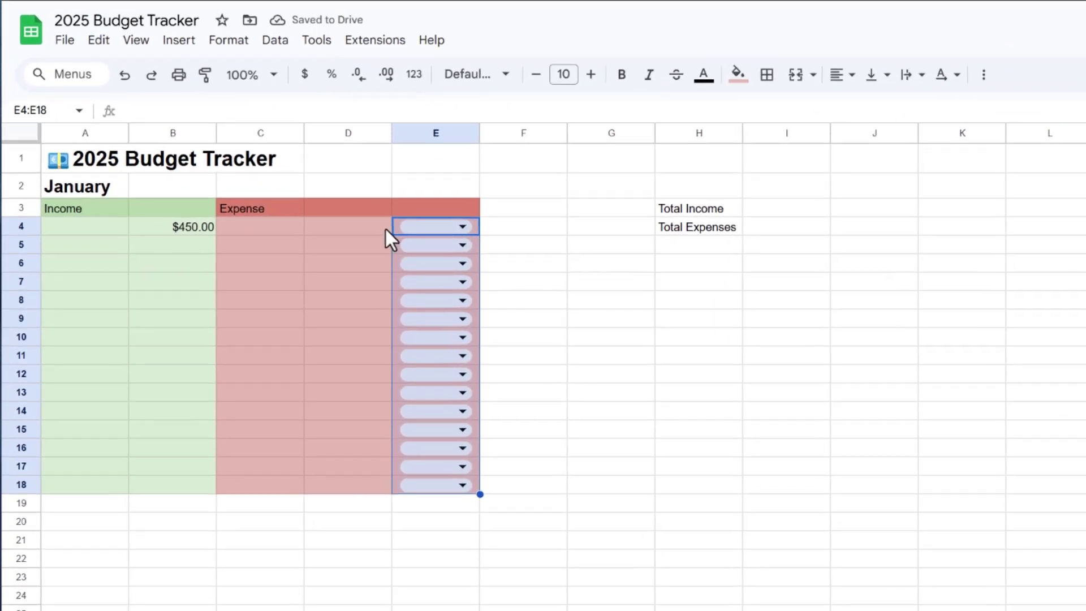
- Record the first expense in row 4 as Electricity with amount 200 and category Needs
click(283, 244)
click(315, 244)
click(425, 258)
click(366, 231)
text(200)
key(Return)
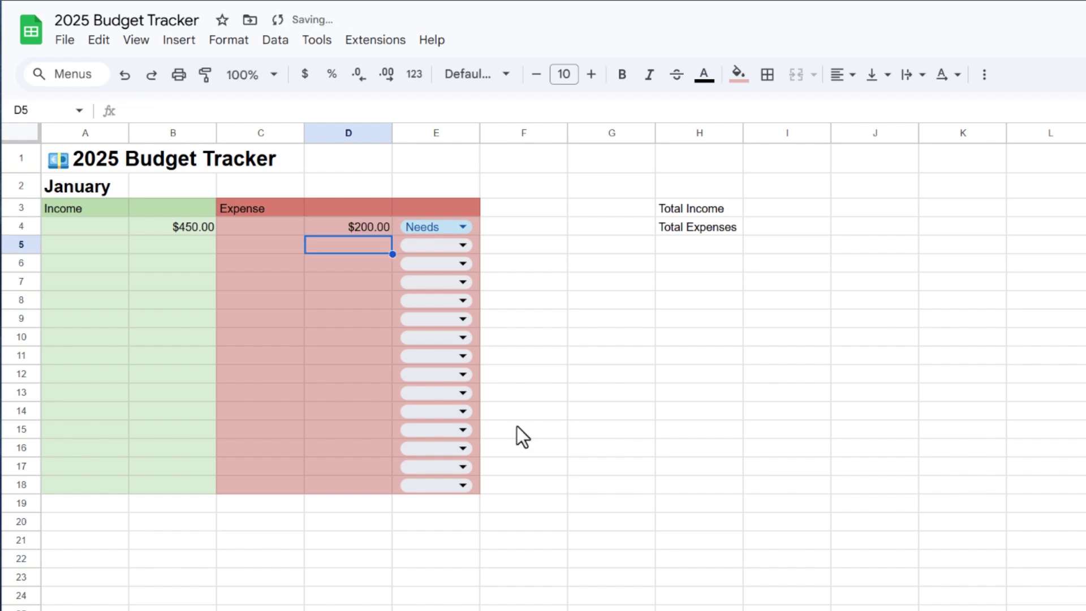
click(263, 232)
text(Electricity)
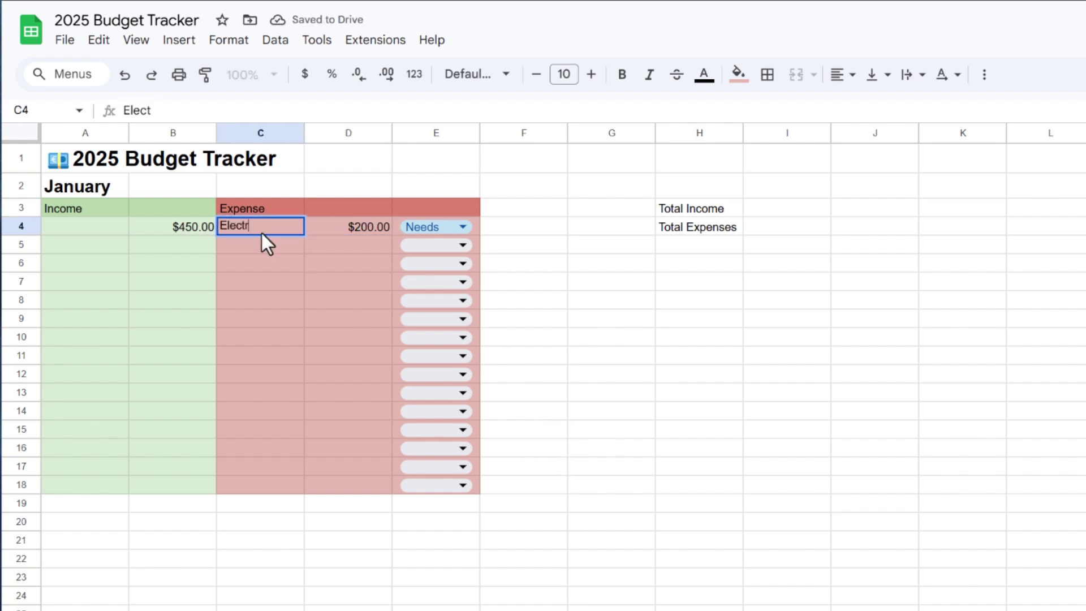
- Enter the expense amounts $300, 40 and 50 in D5 through D7
click(369, 244)
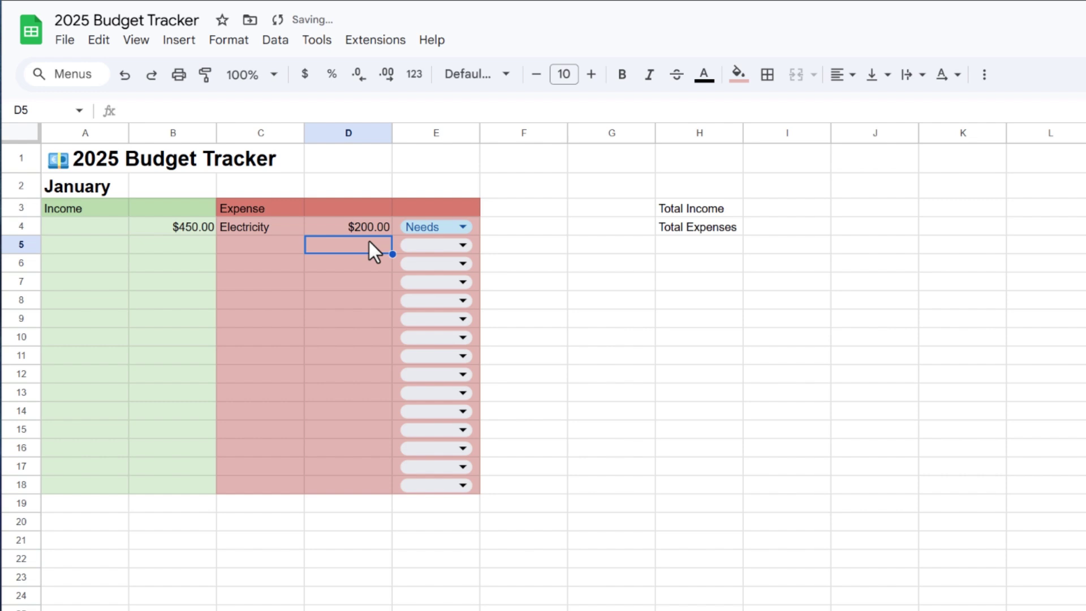
text($300)
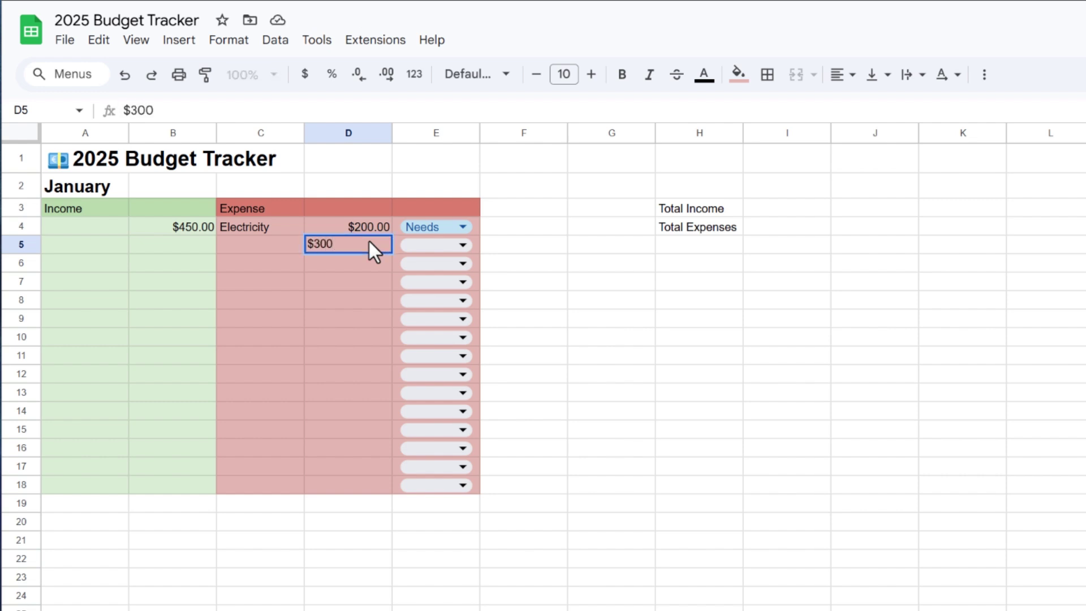
key(Return)
text(40)
key(Return)
text(50)
key(Return)
- Set the expense categories in E5 through E7 to Wants, Savings and Wants
click(422, 247)
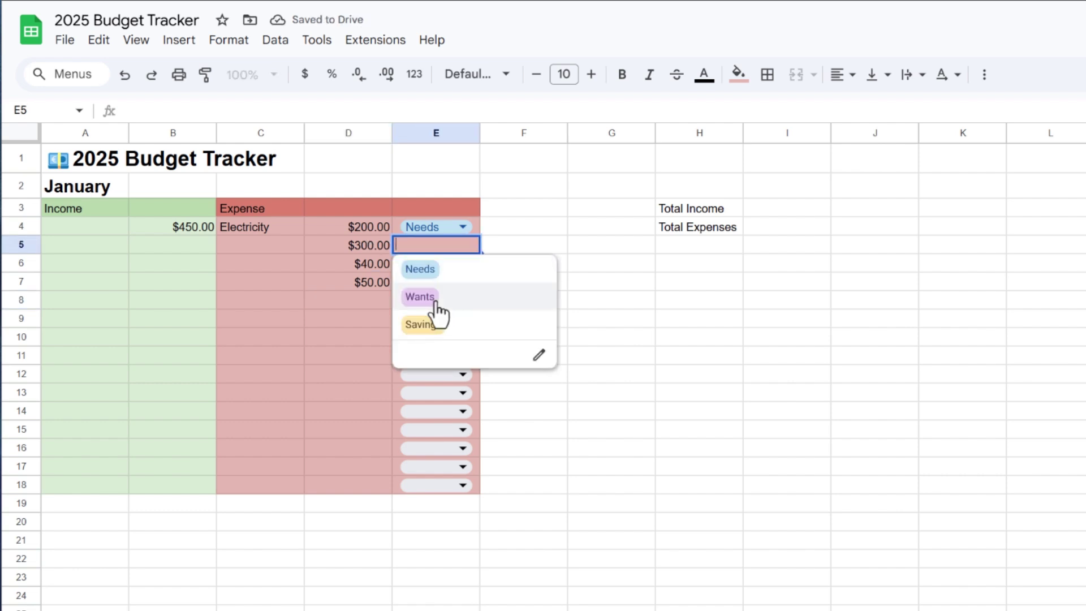
click(420, 297)
key(Return)
click(424, 343)
click(439, 283)
click(436, 337)
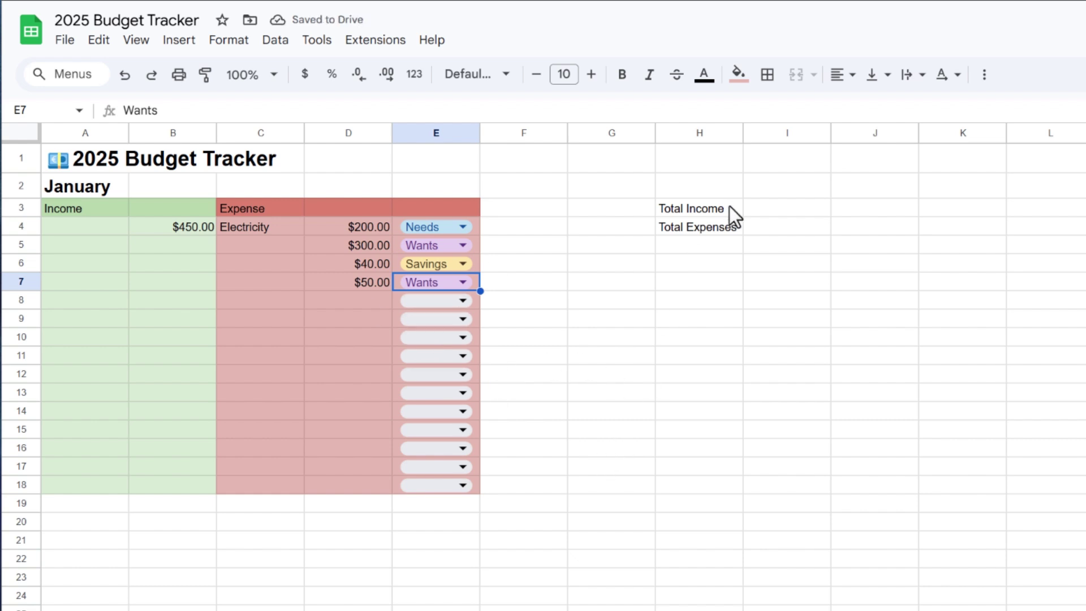
- Calculate Total Income in I3 by summing all of column B with =SUM(B:B)
click(749, 211)
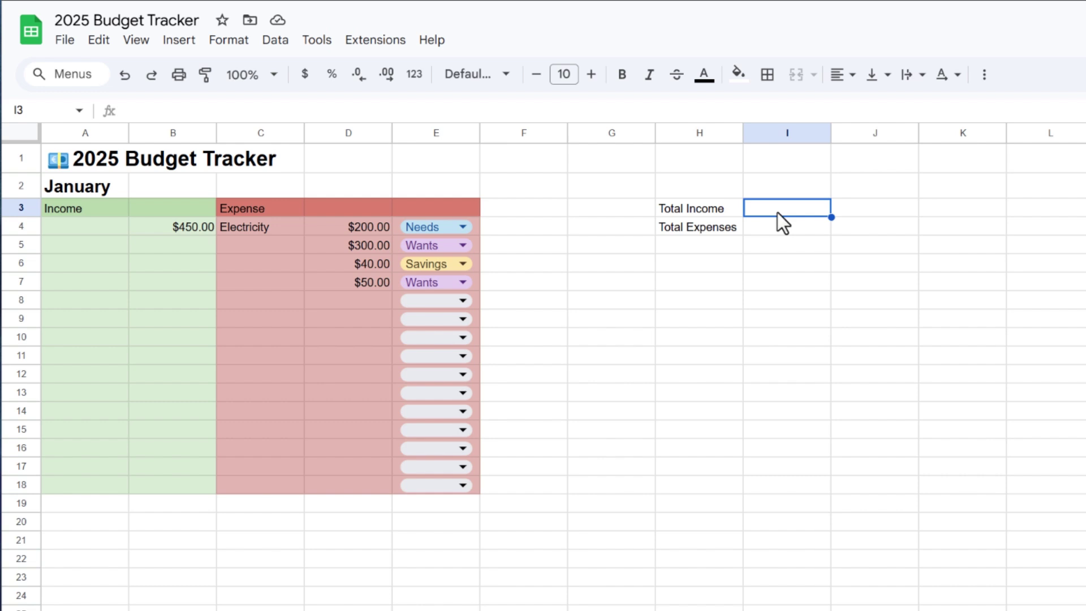
text(=)
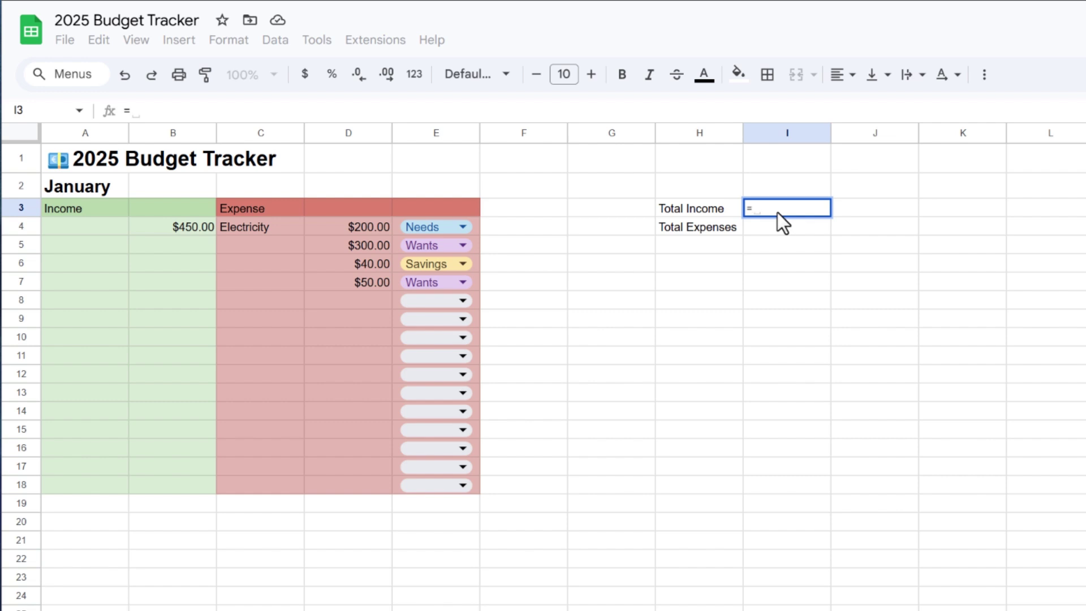
text(sum)
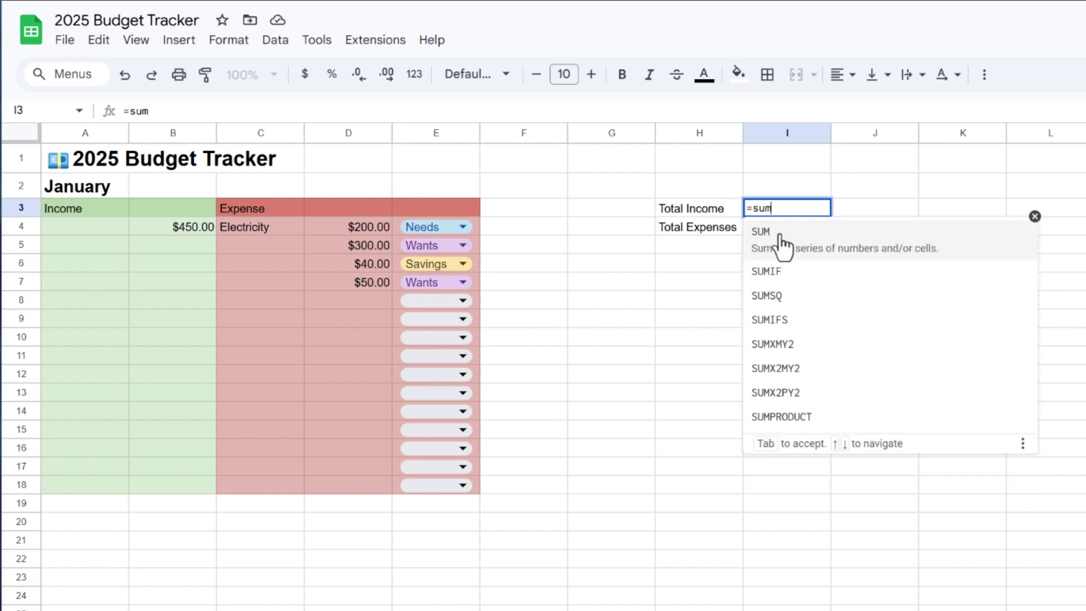
click(782, 244)
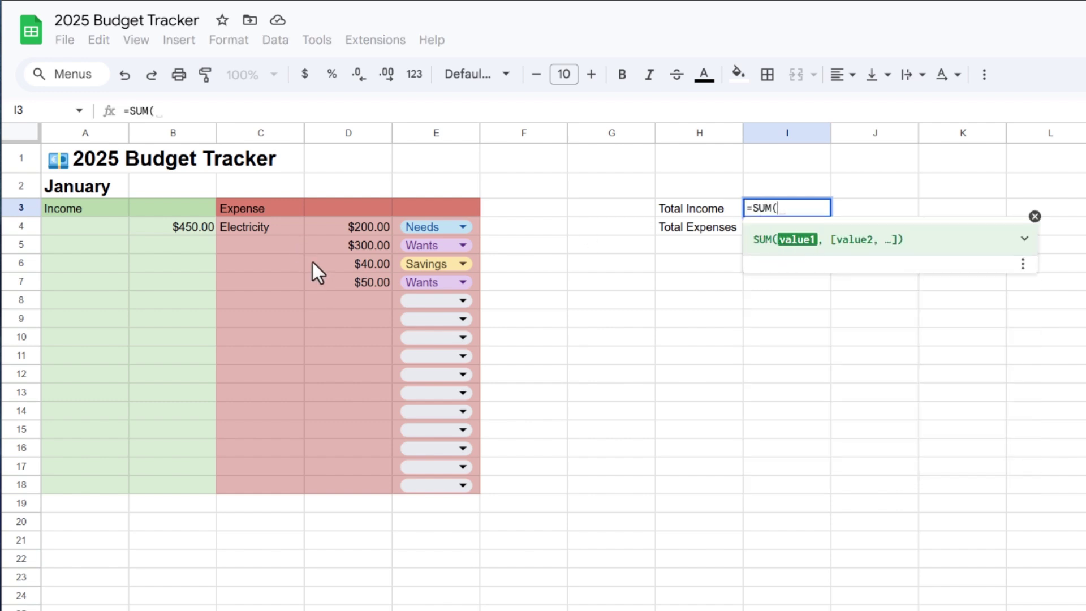
click(181, 134)
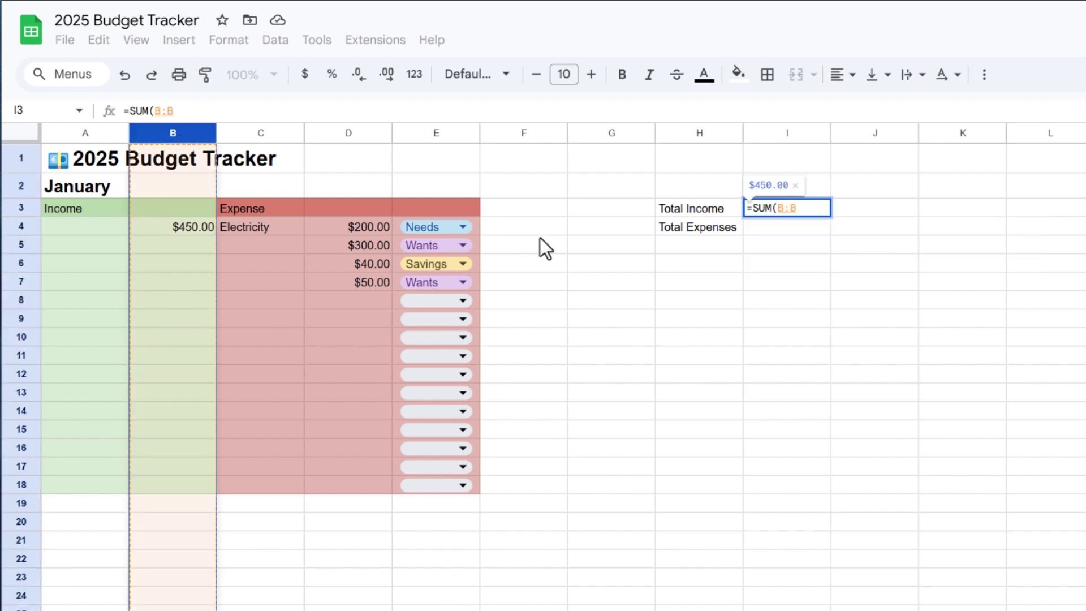
key(Return)
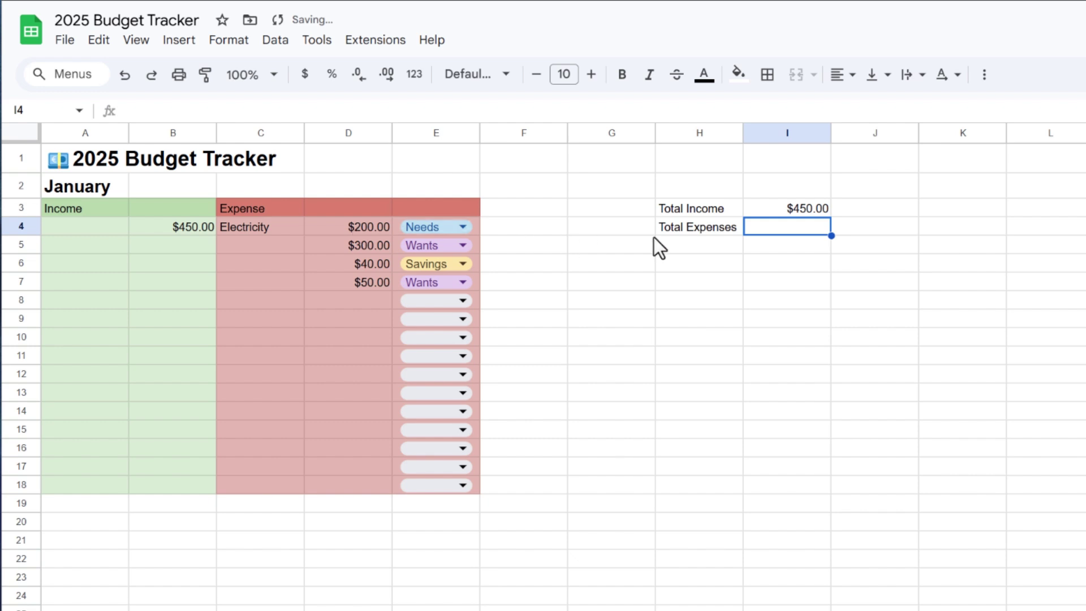
- Enter the income amounts 1500 and 50 in B5 and B6
click(175, 245)
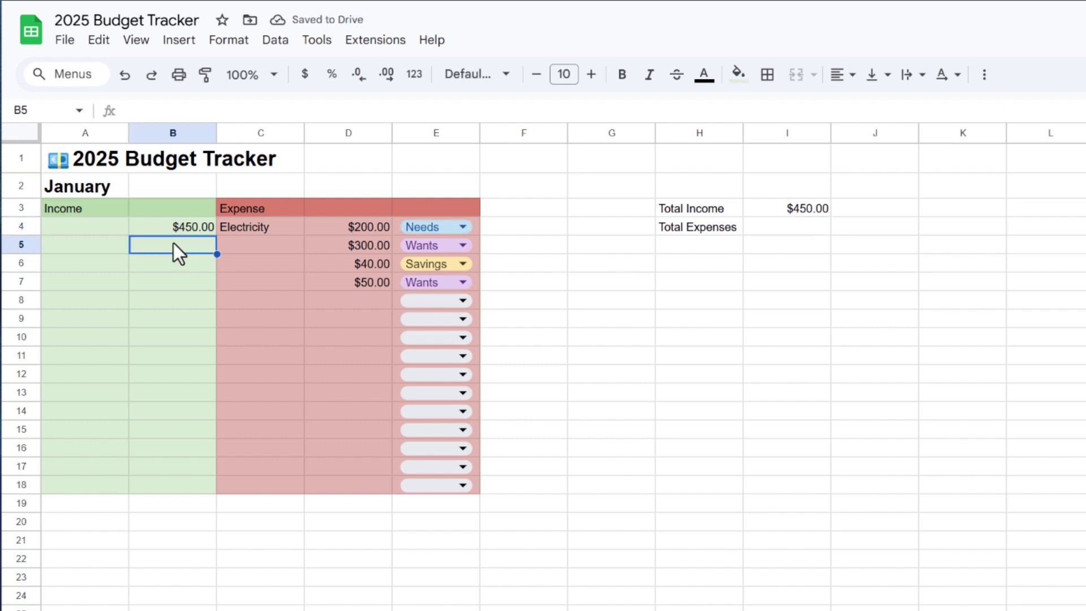
text(1,5)
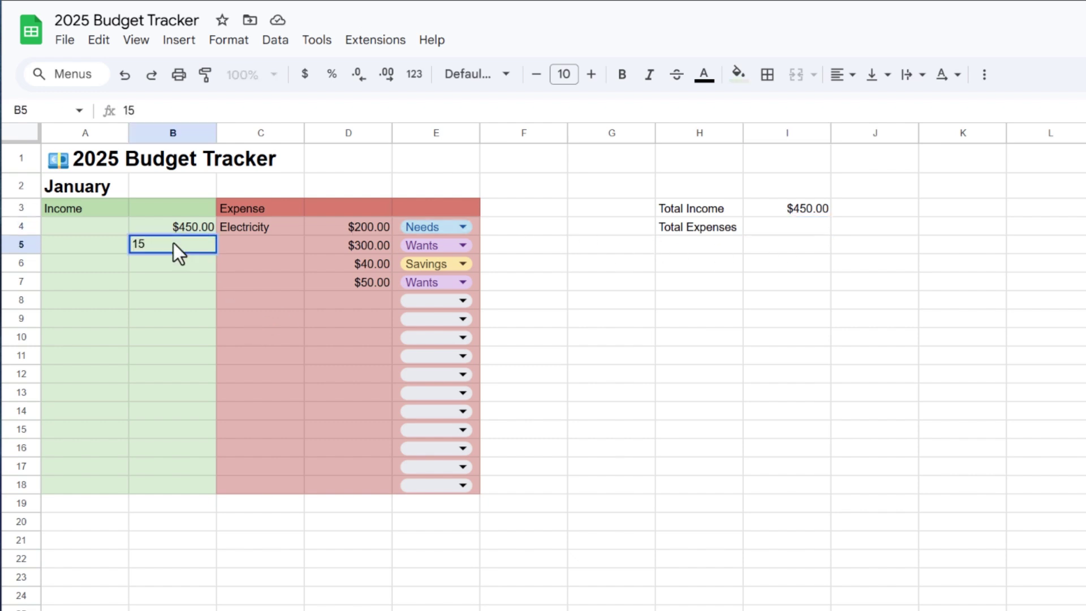
text(00)
key(Return)
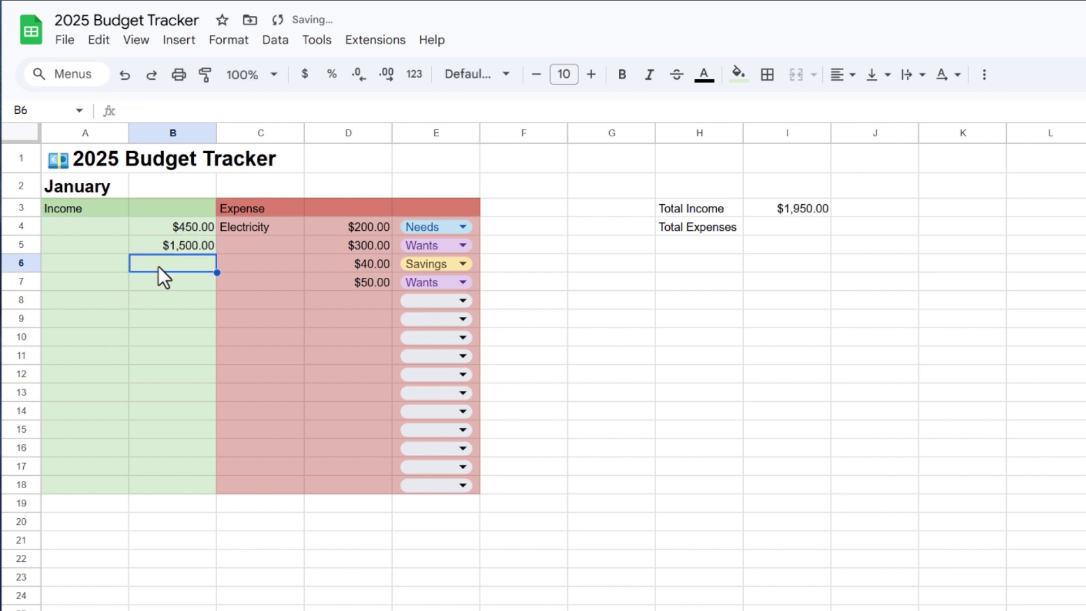
text(50)
key(Return)
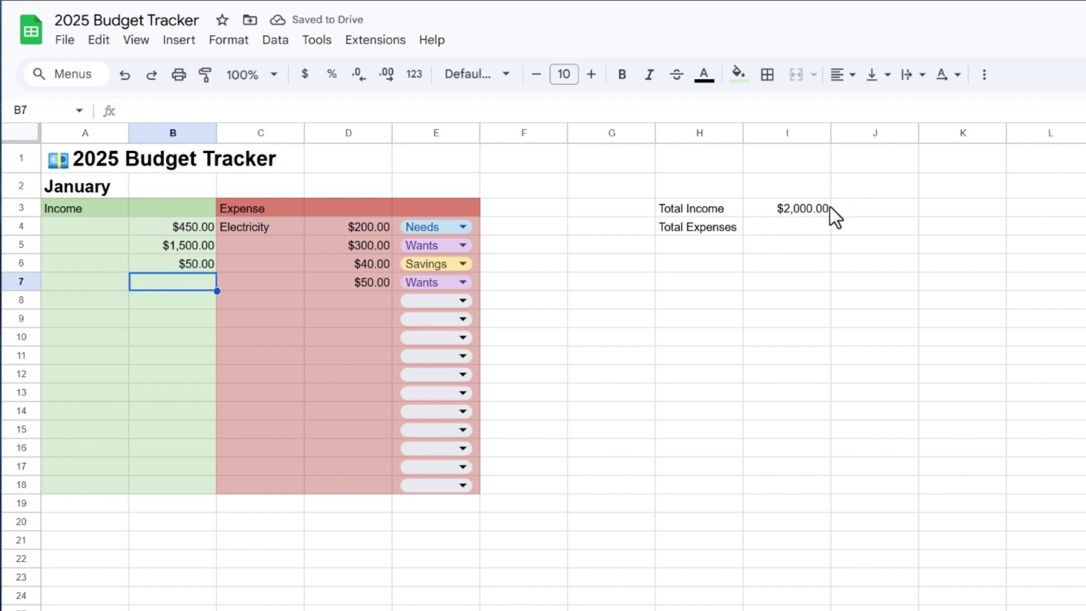
- Calculate Total Expenses in I4 by summing all of column D with =SUM(D:D)
click(800, 221)
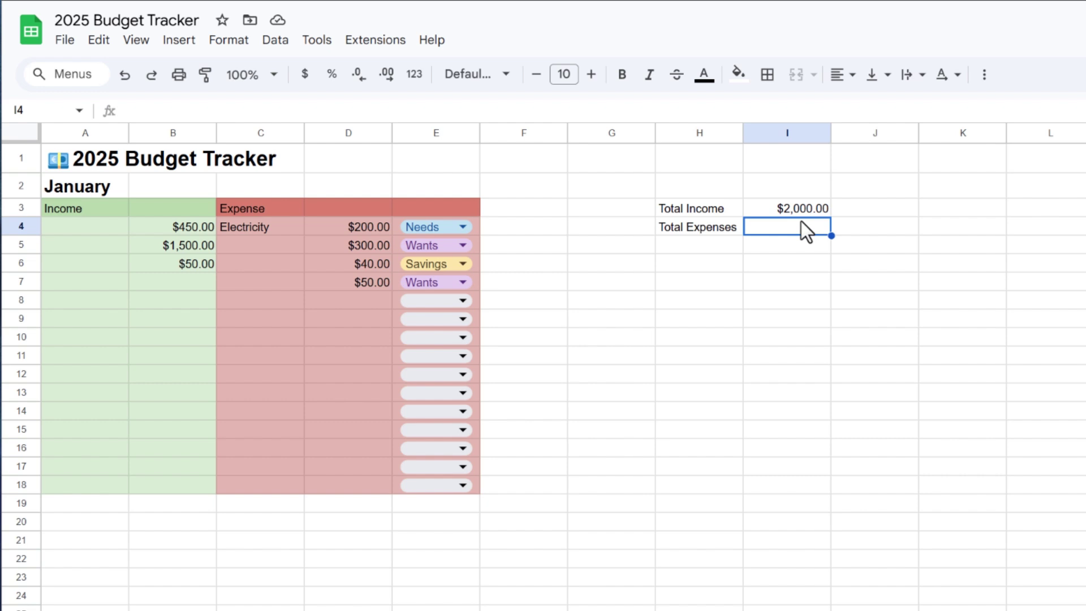
text(=sum)
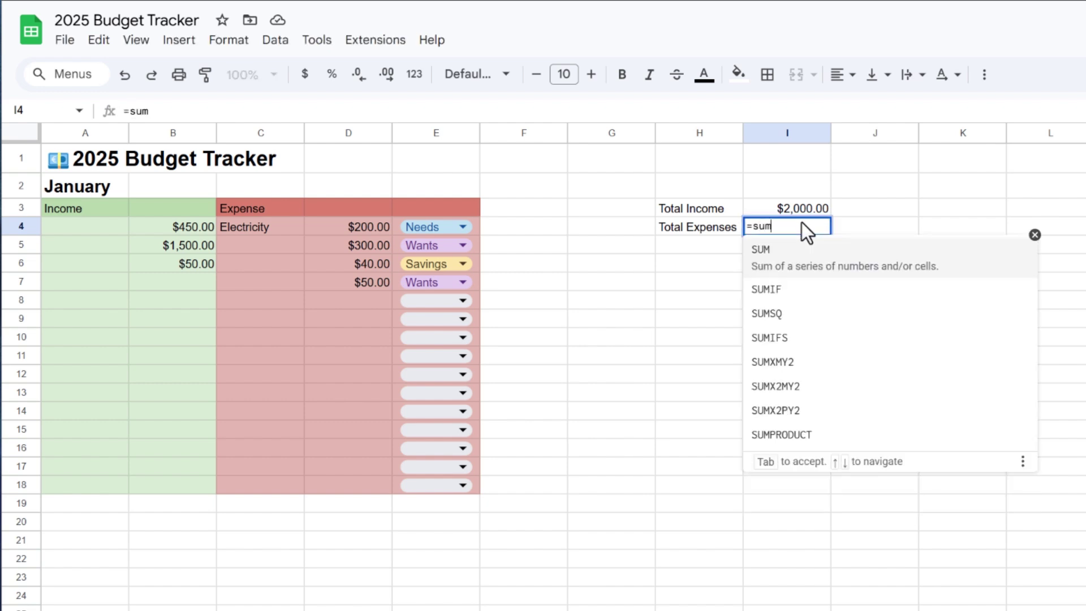
click(799, 270)
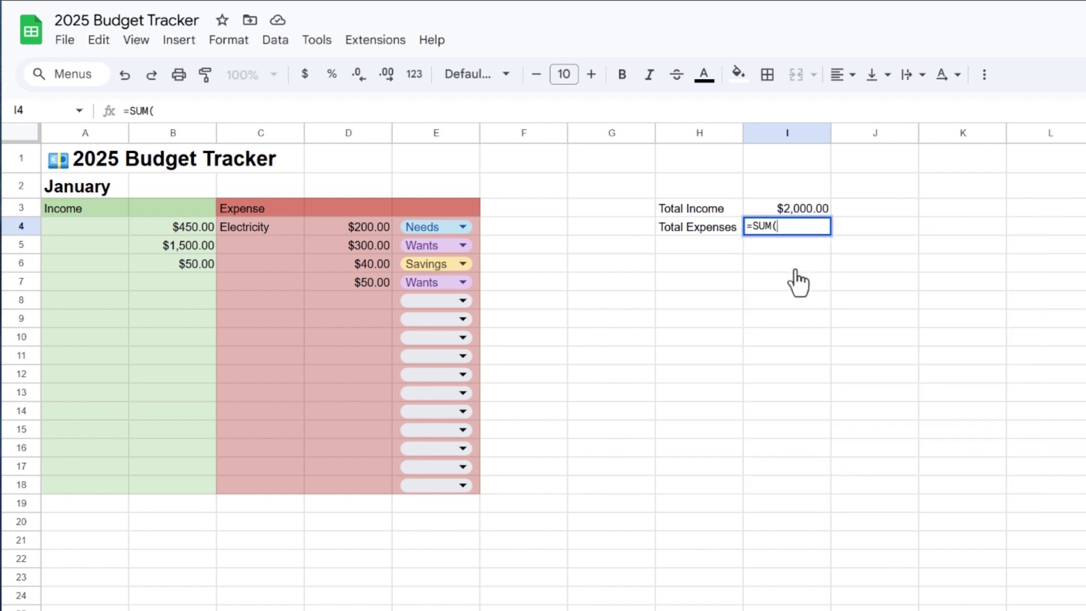
click(364, 132)
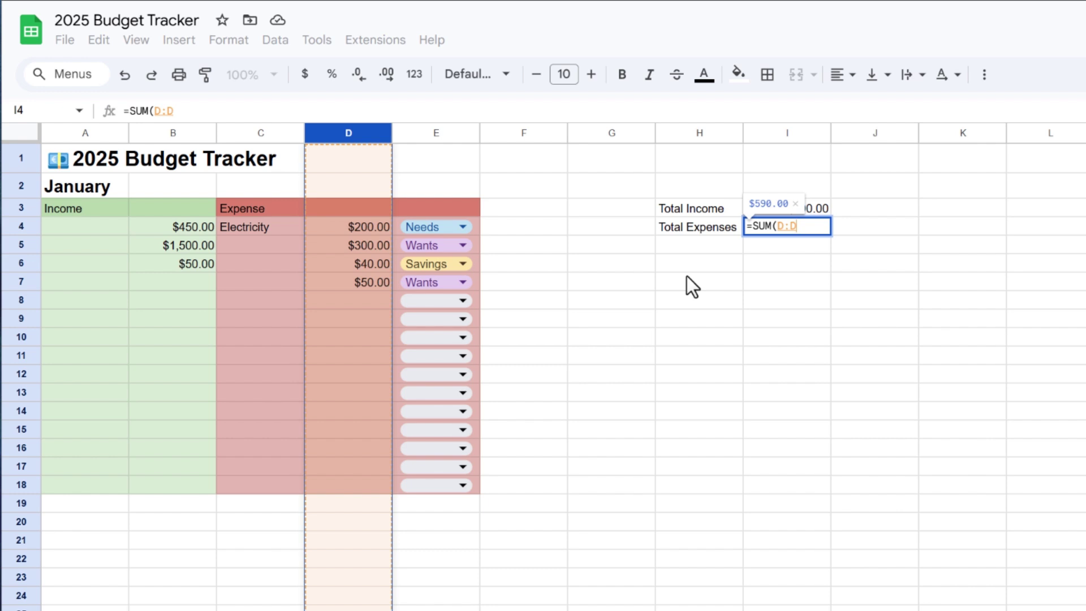
key(Return)
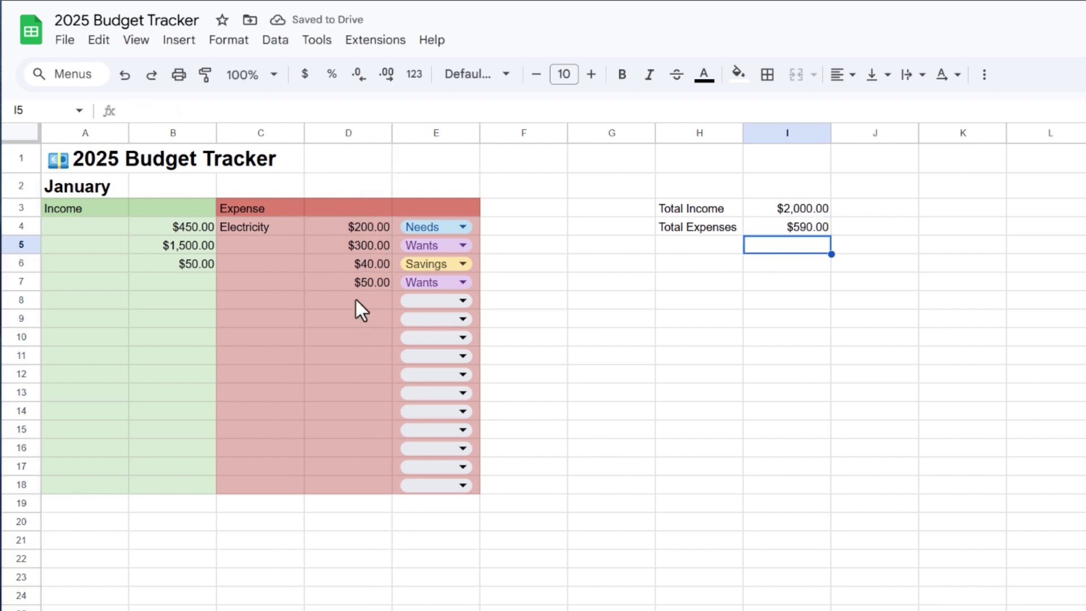
- Fill the Total Income value in I3 with light green and the Total Expenses value in I4 with light red
click(797, 207)
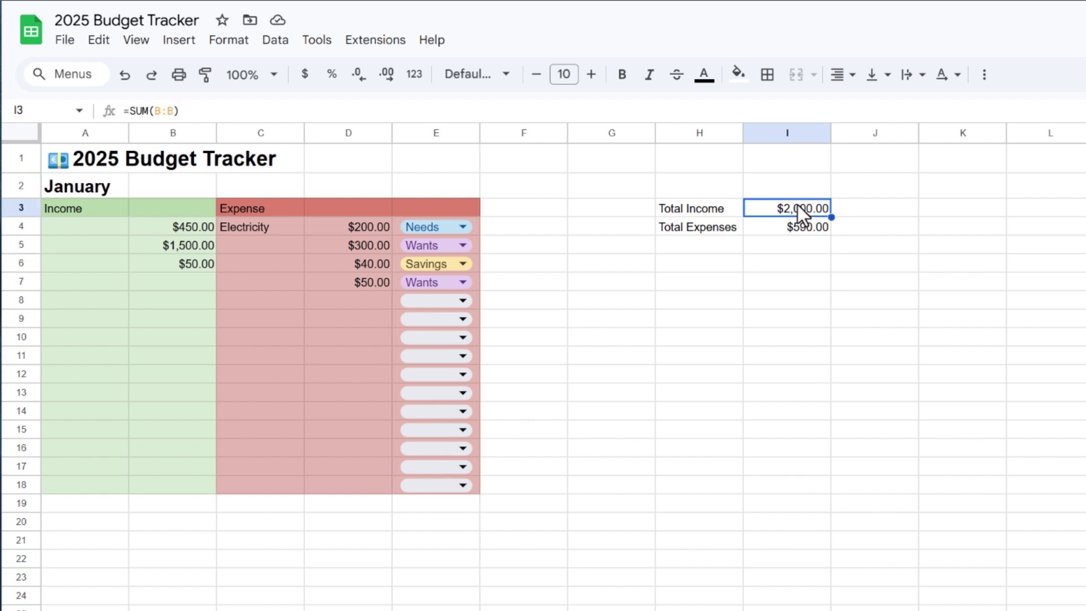
click(739, 74)
click(823, 201)
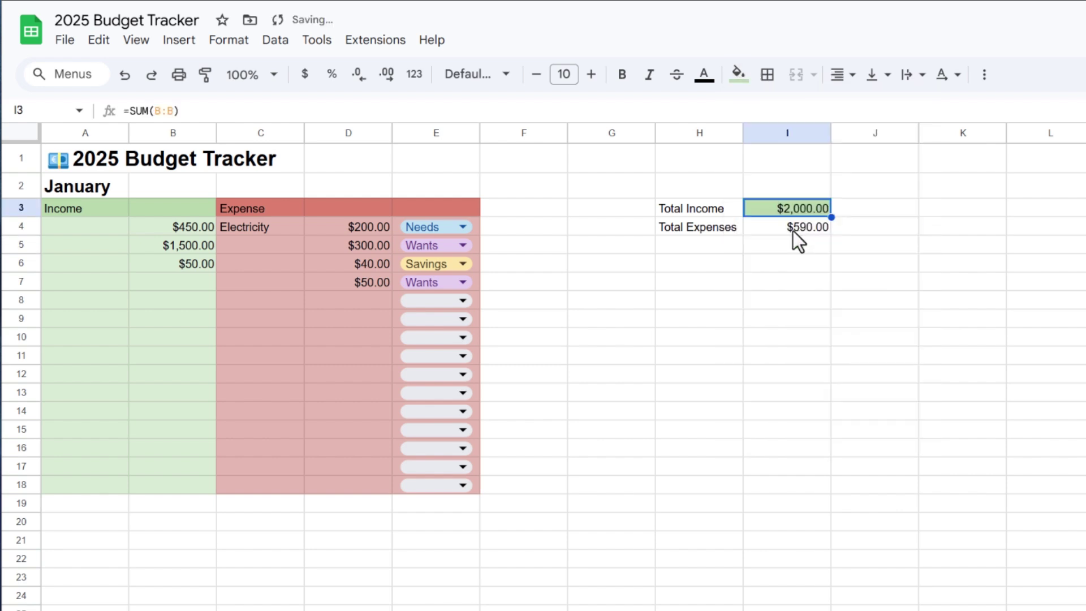
click(795, 230)
click(739, 76)
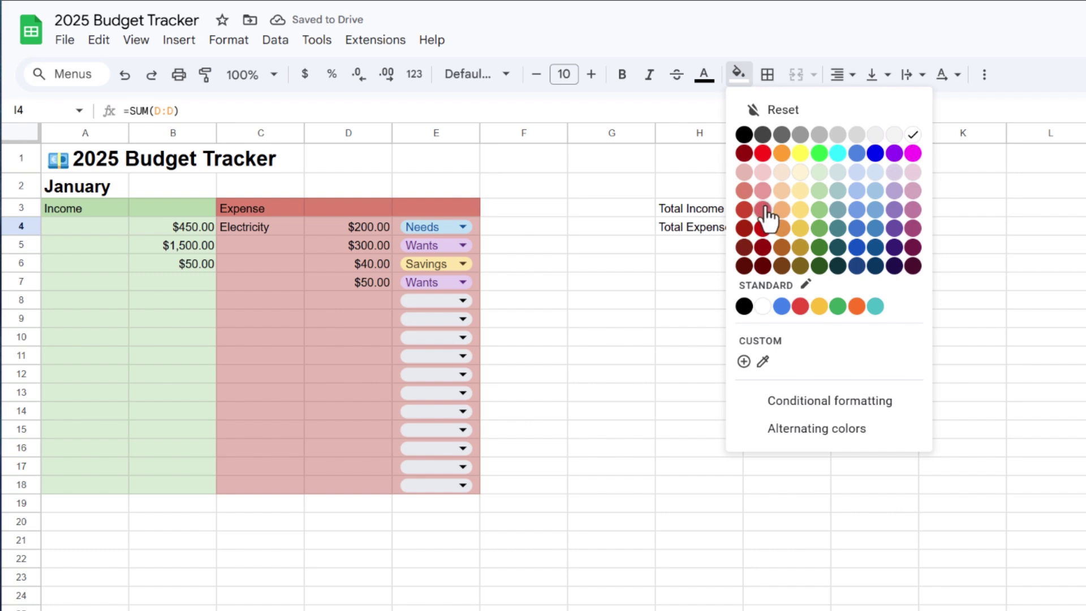
click(762, 191)
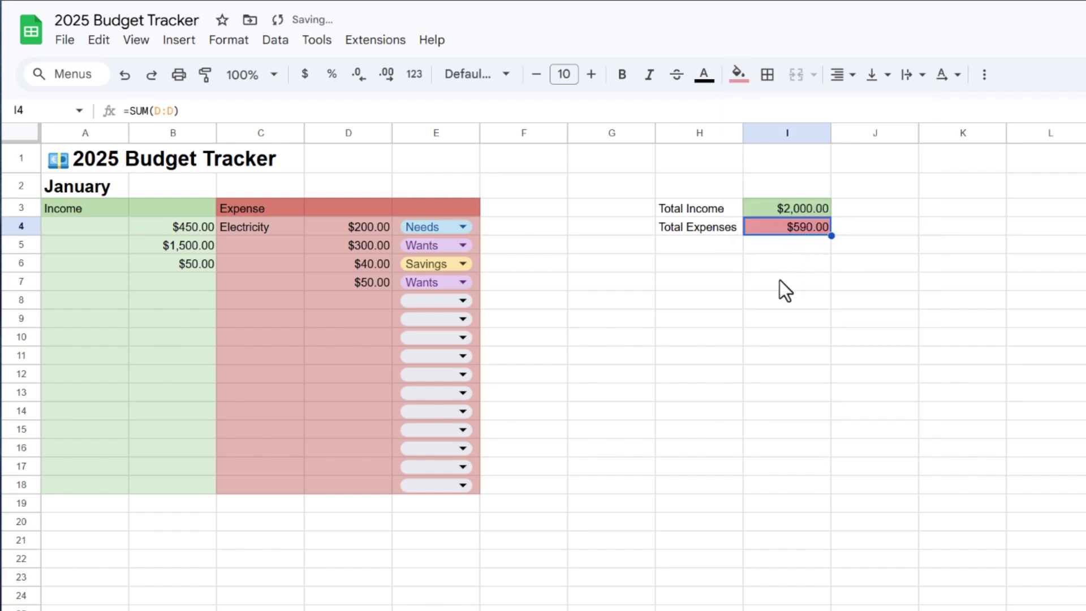
- Label H7 as Goals and list Needs, Wants and Savings in I7 through I9
click(669, 280)
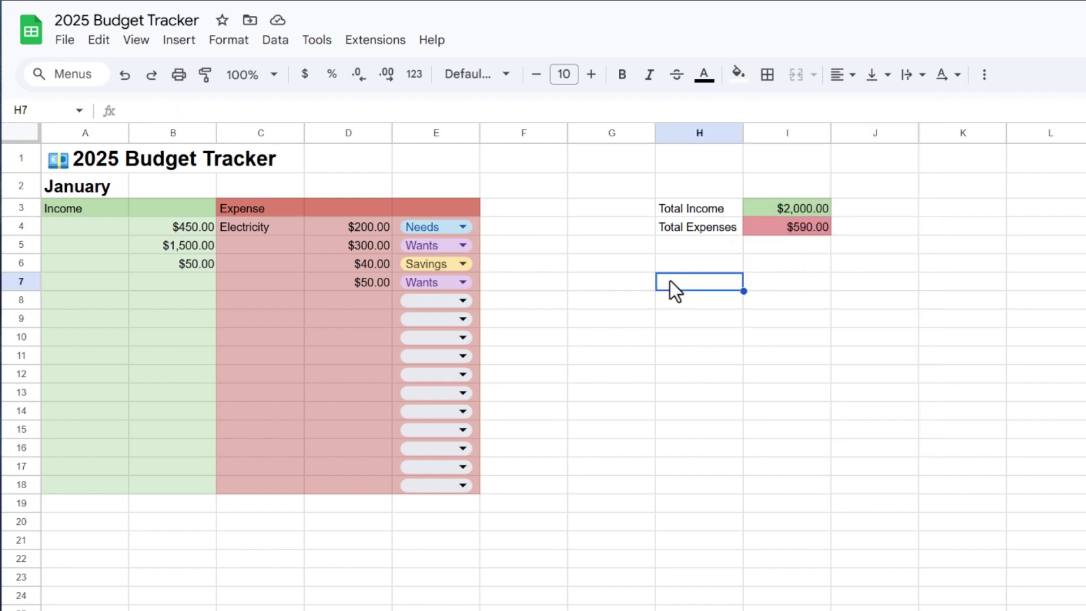
text(Goals)
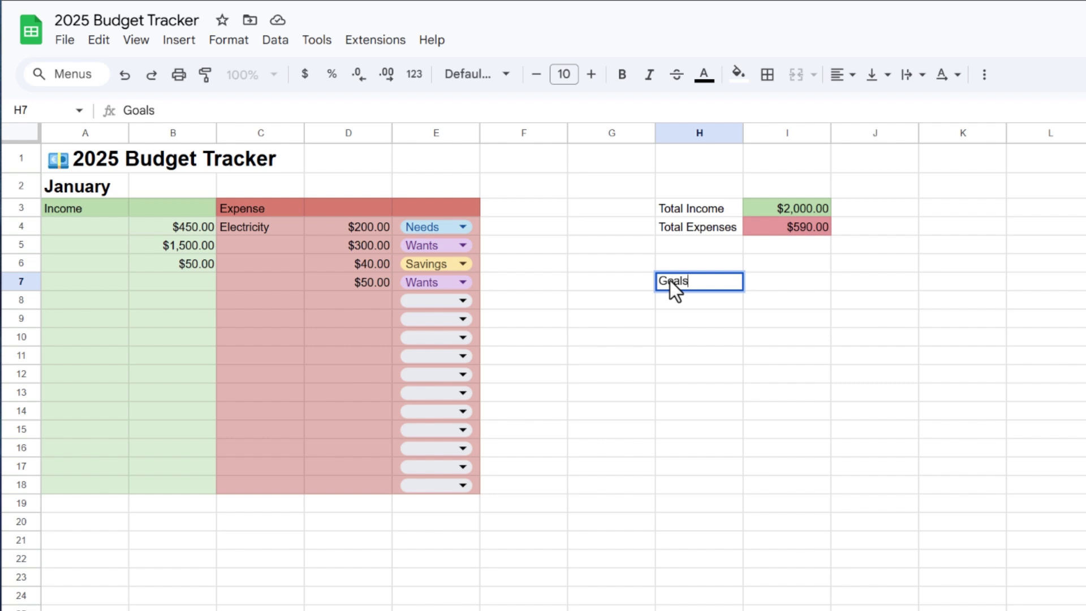
key(Return)
click(759, 287)
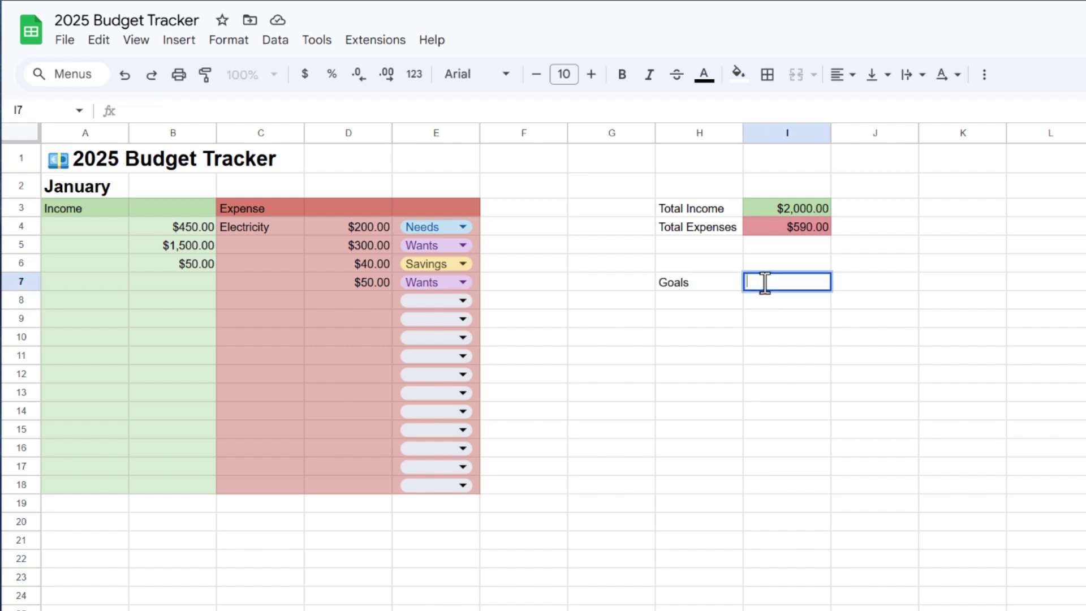
text(Needs)
key(Return)
text(Wants)
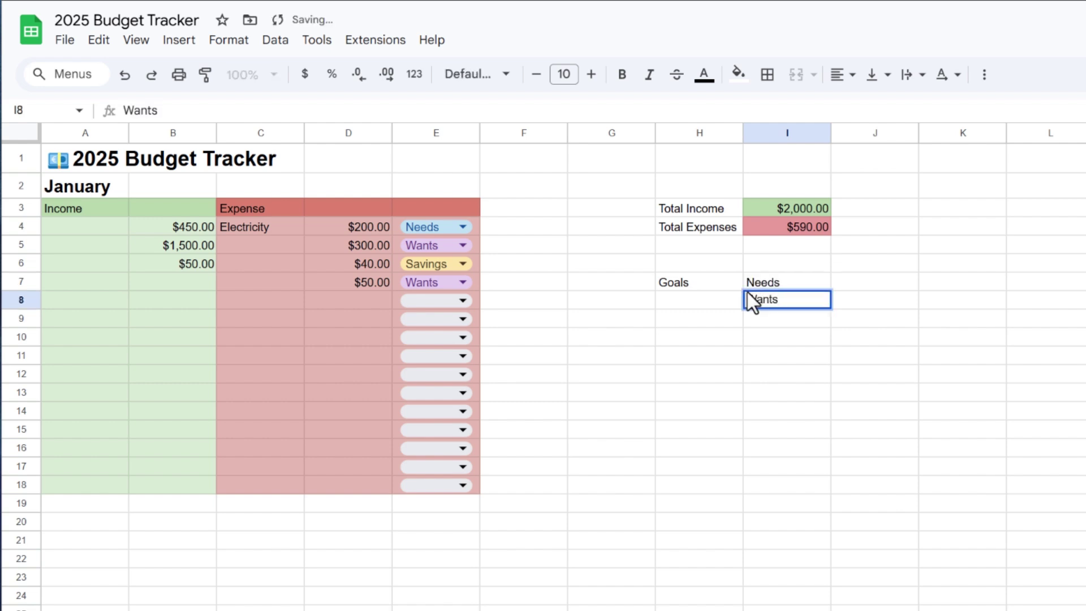
key(Return)
text(Sav)
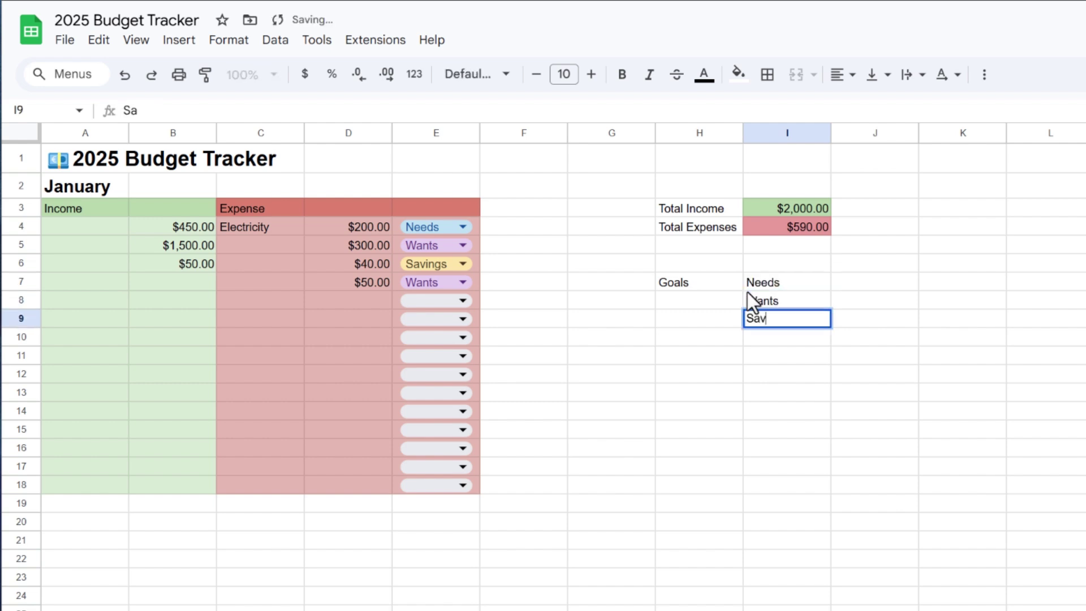
text(ings)
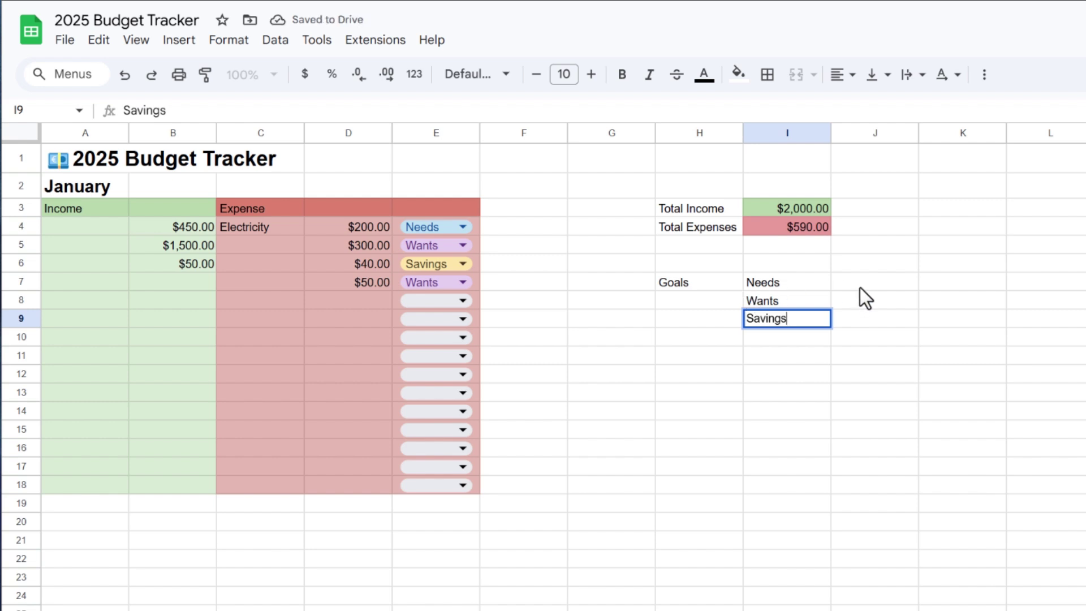
- Format J7 through J9 as percentages and enter 50% for Needs, 30% for Wants and 20% for Savings
drag(868, 287, 898, 325)
click(337, 76)
click(850, 279)
text(50)
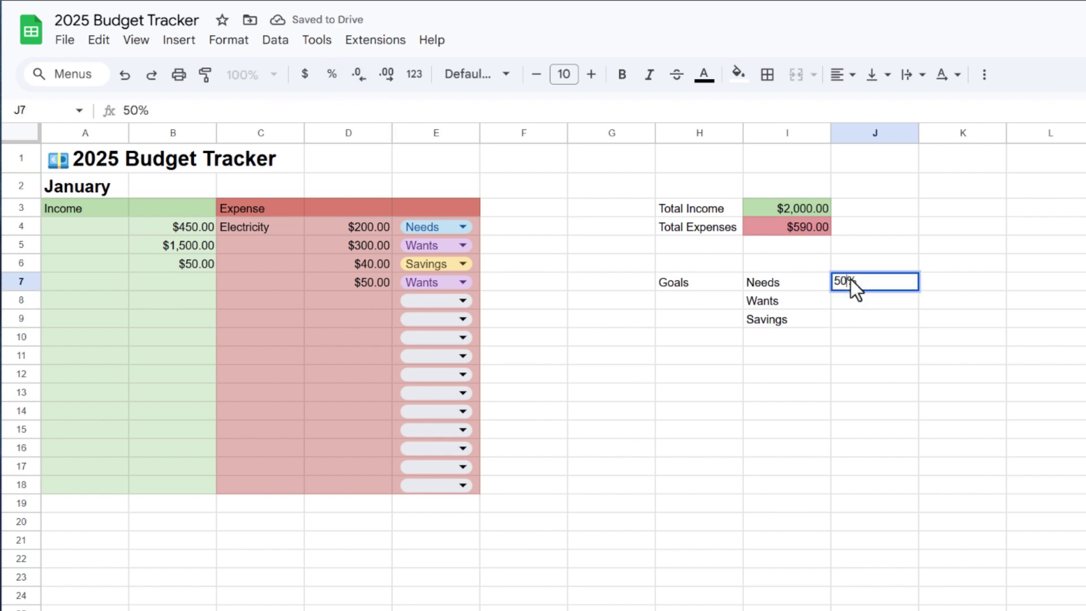
key(Return)
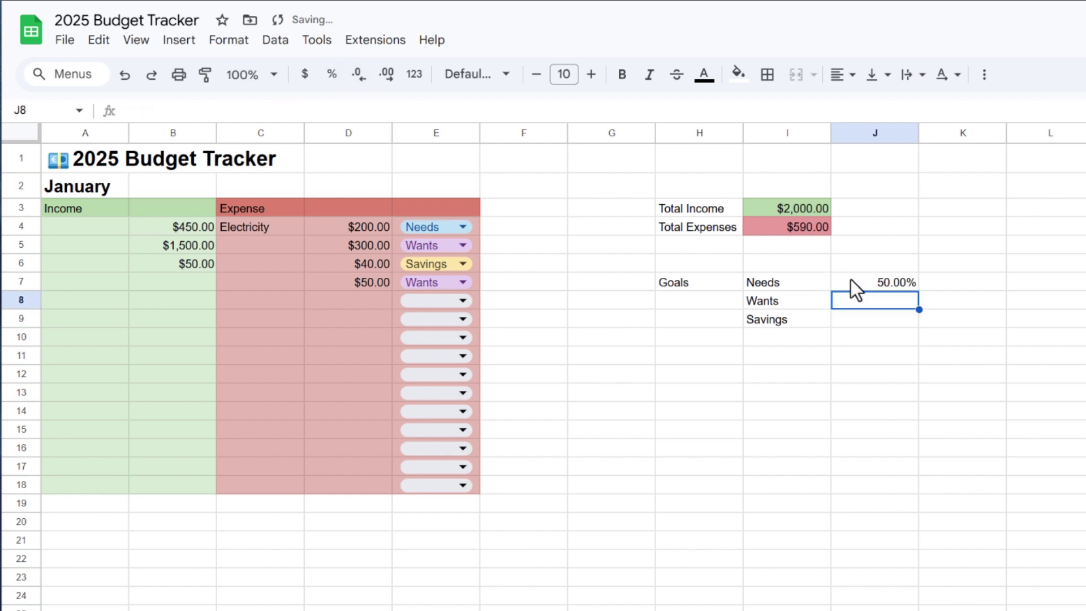
text(30)
key(Return)
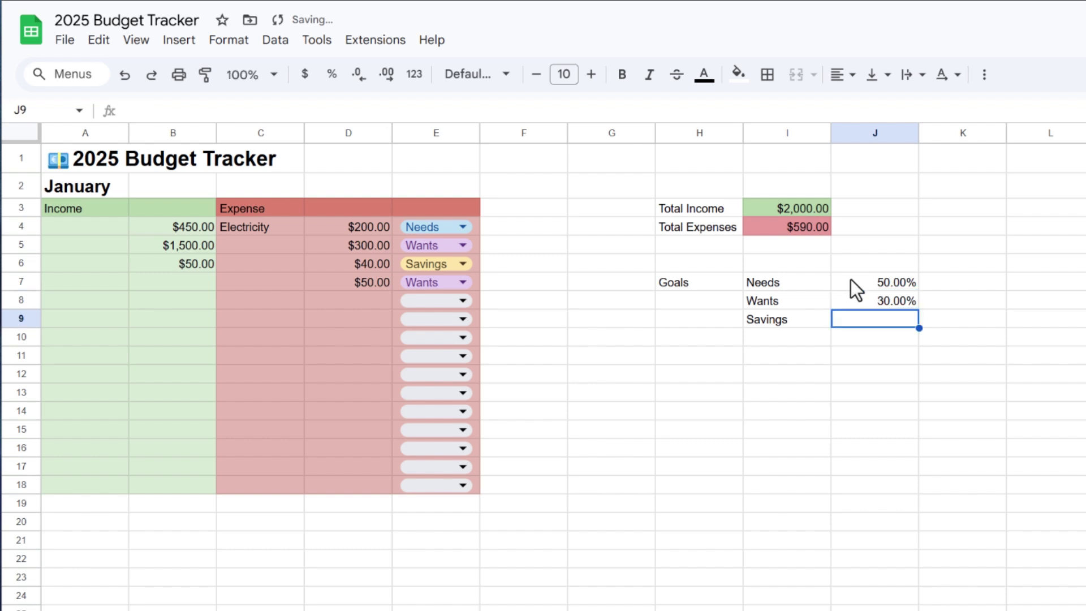
text(20)
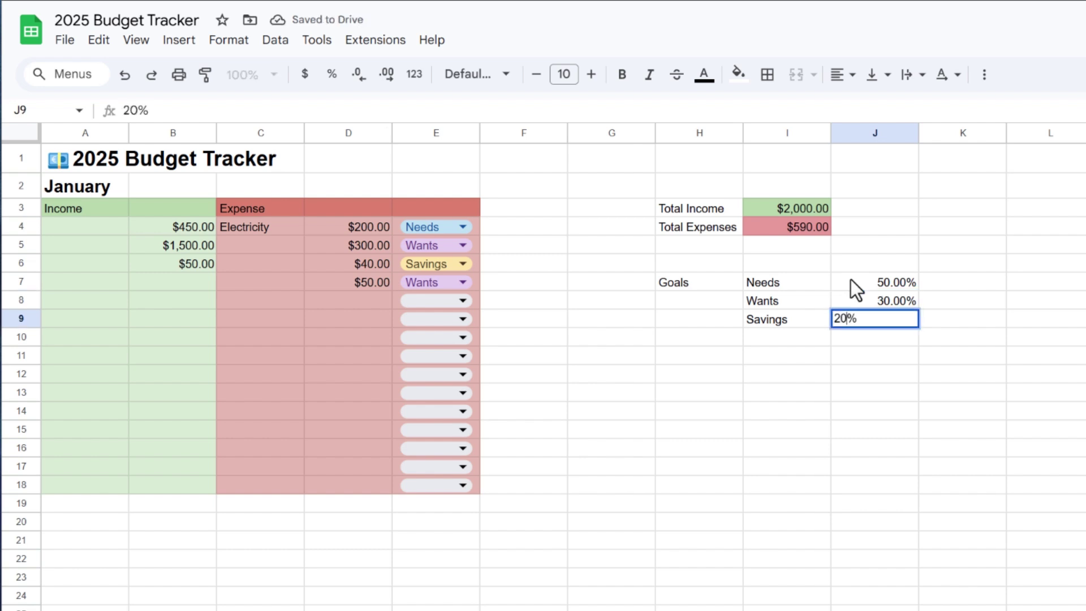
- Calculate the Needs goal amount in K7 by multiplying Total Income by the Needs percentage with =I3*J7
drag(927, 286, 974, 323)
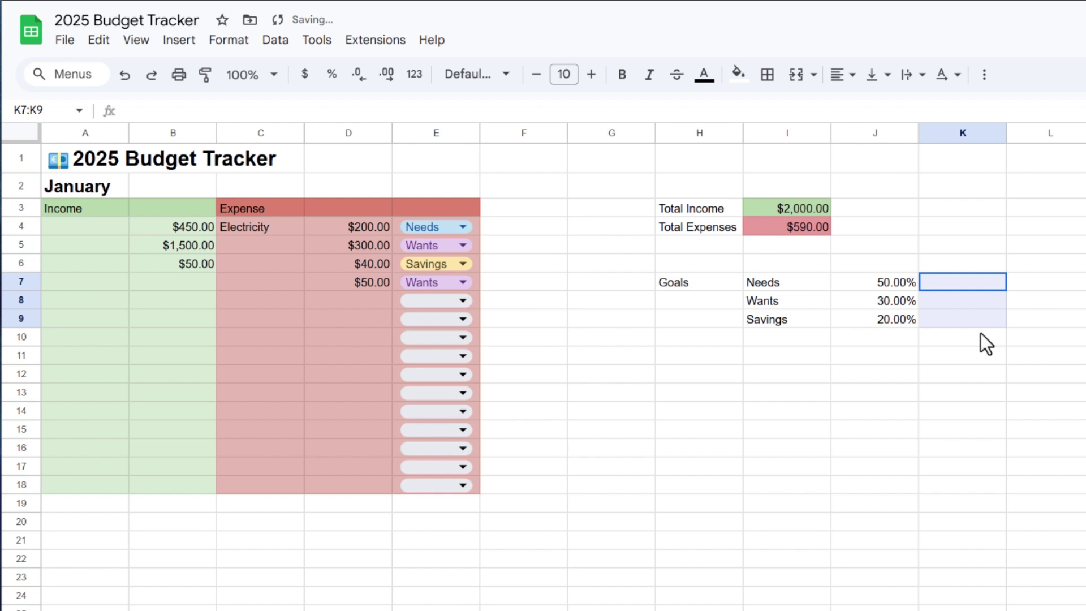
drag(981, 334, 980, 324)
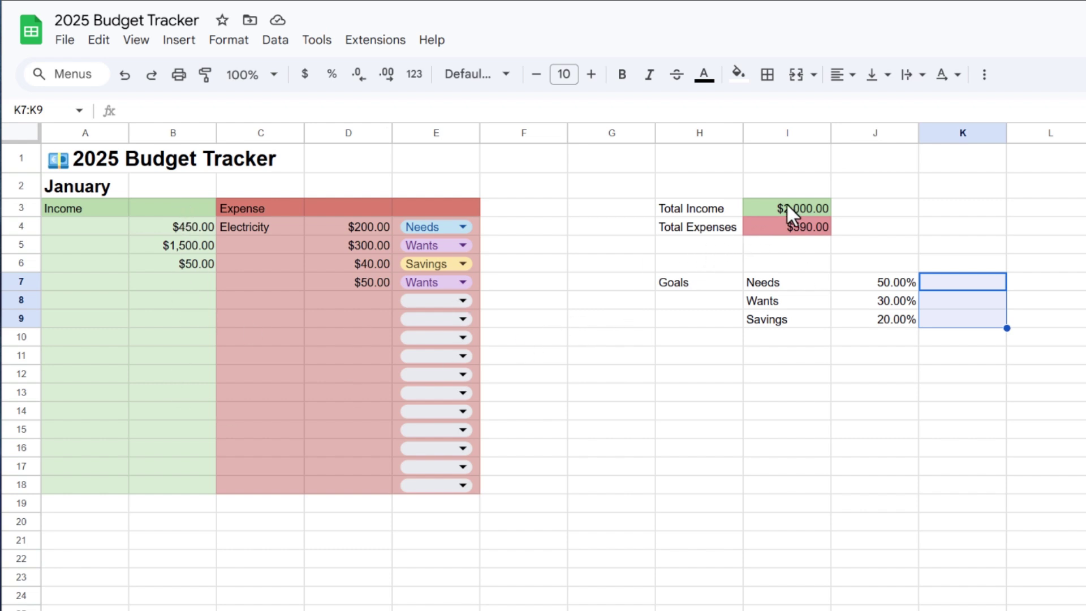
click(948, 279)
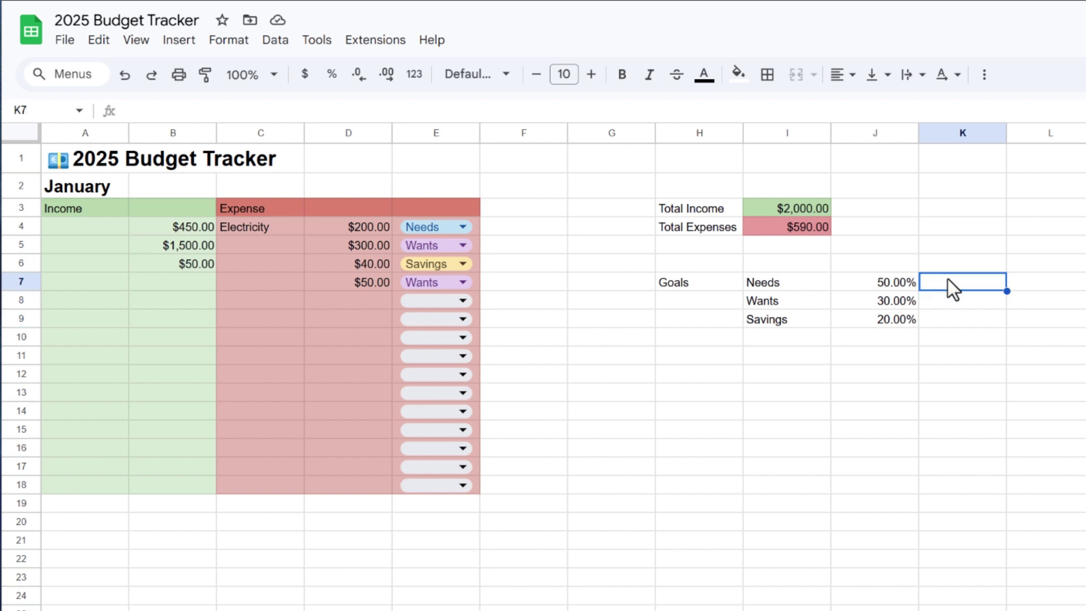
text(=)
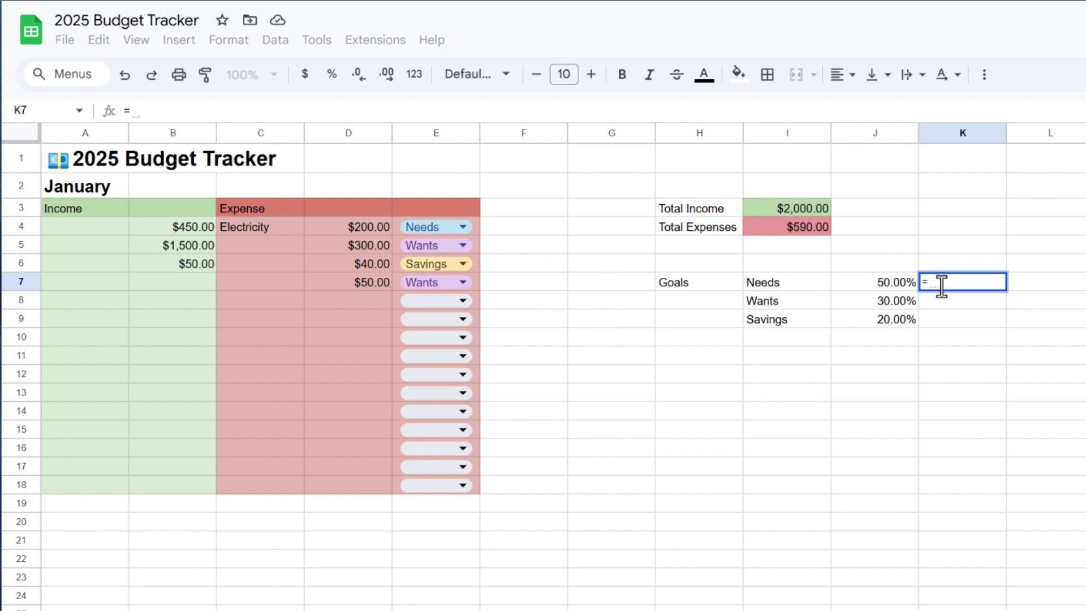
click(805, 204)
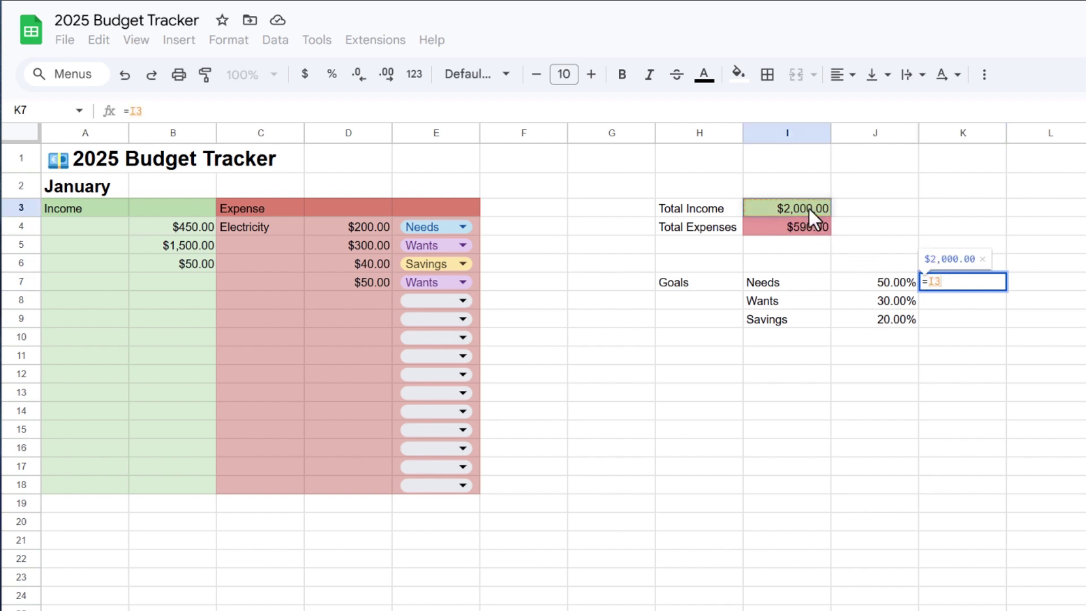
text(*)
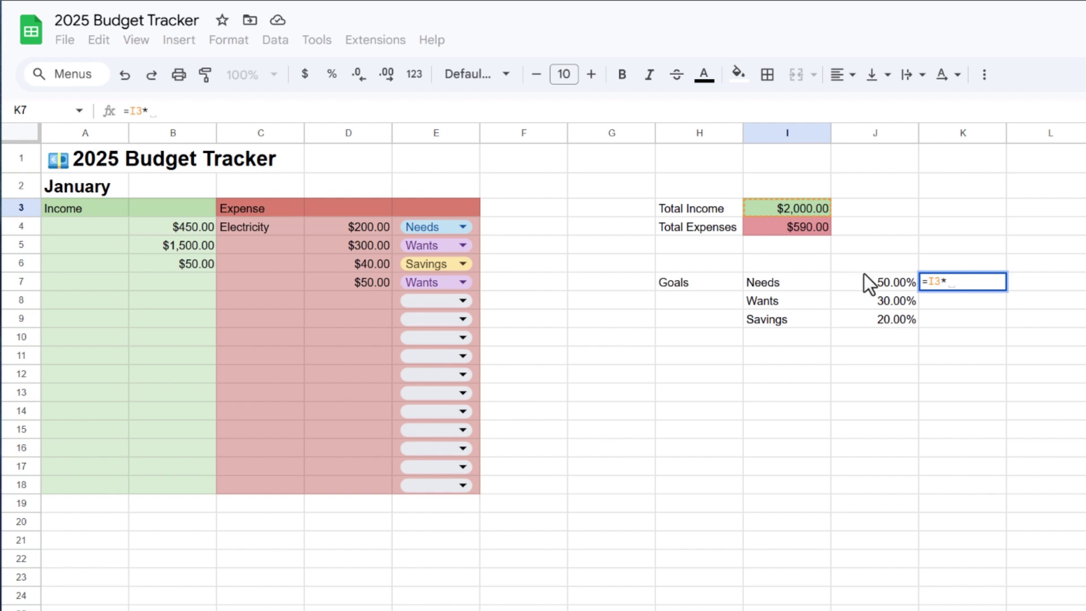
click(878, 281)
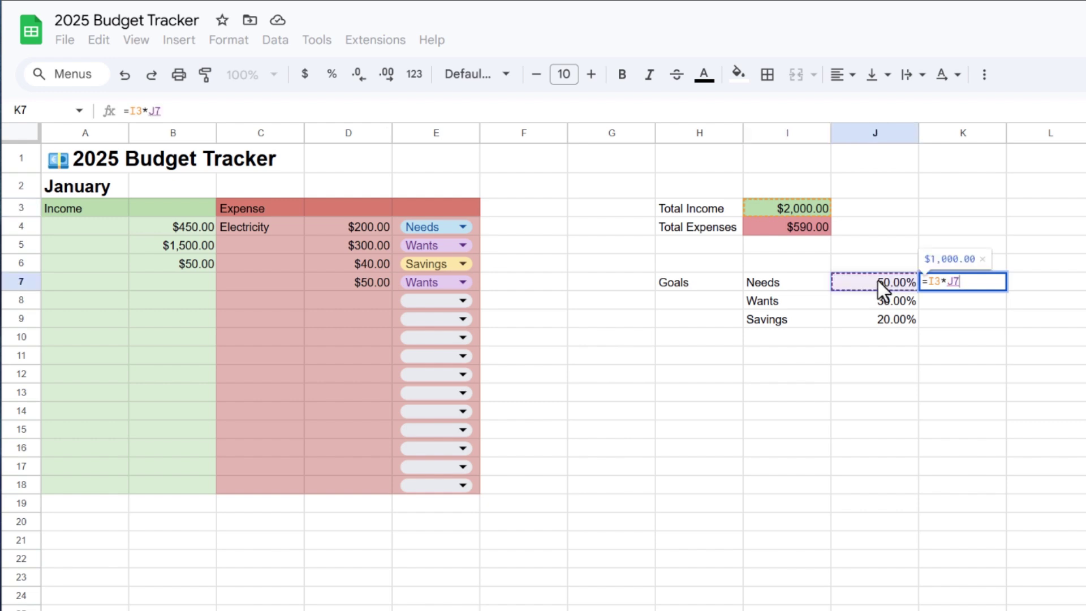
key(Return)
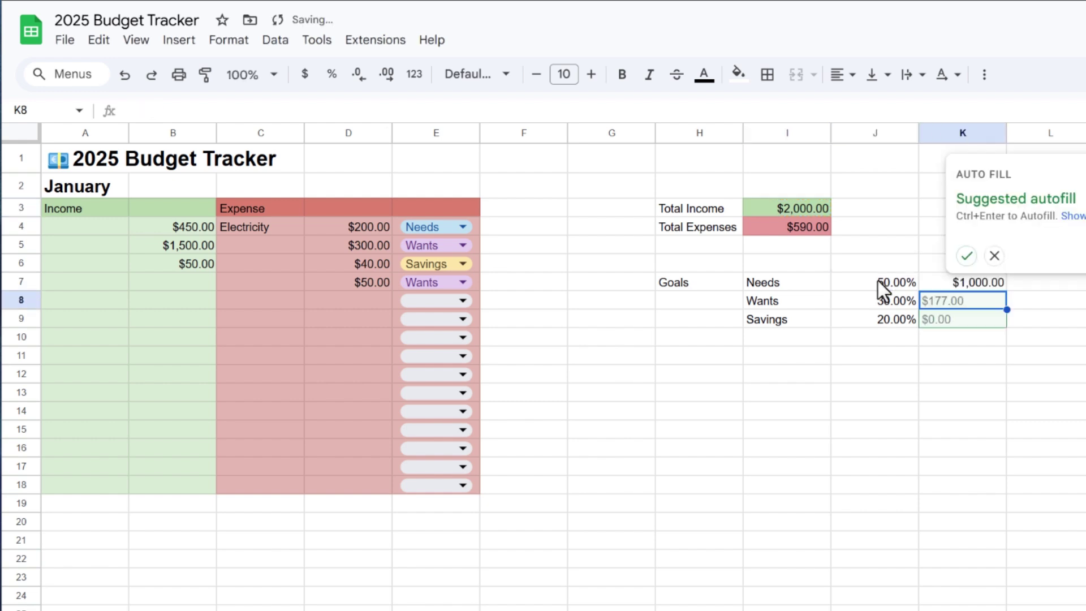
- Calculate the Wants goal amount in K8 from Total Income and the Wants percentage with =I3*J8
click(969, 306)
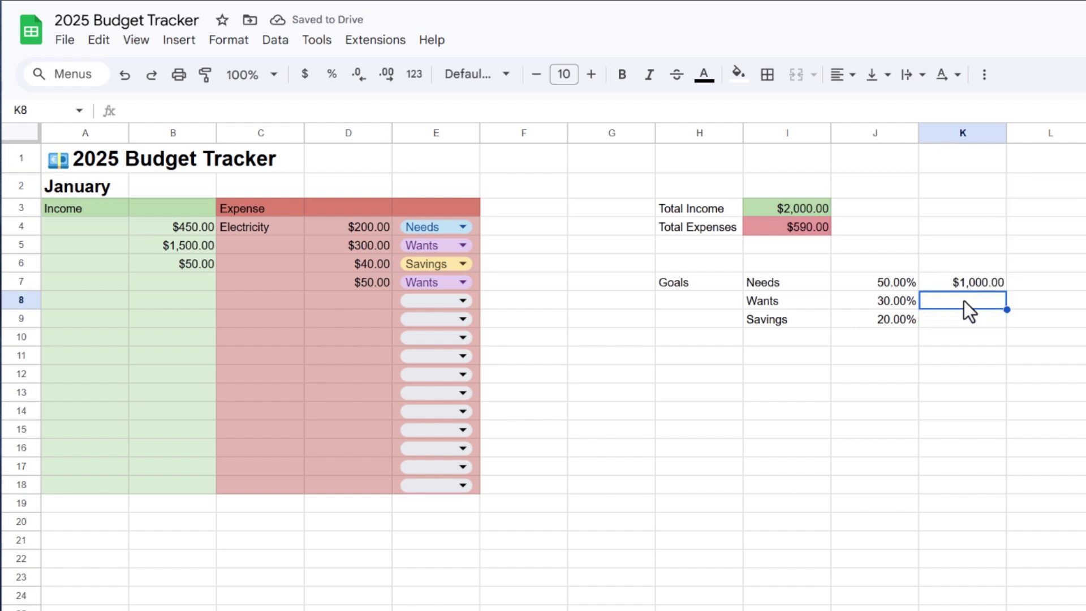
text(=)
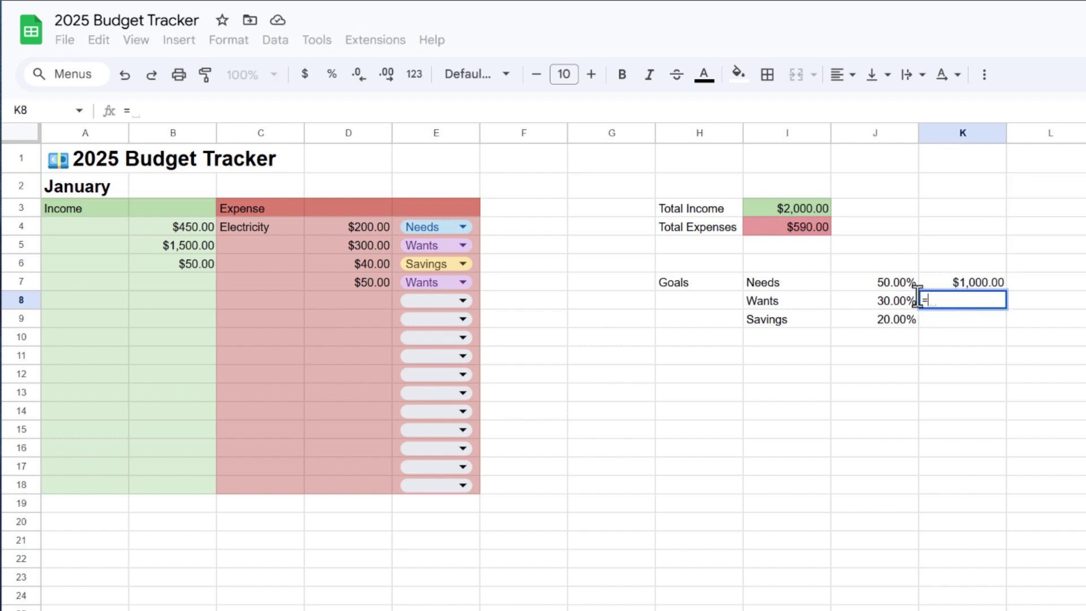
click(797, 204)
text(*)
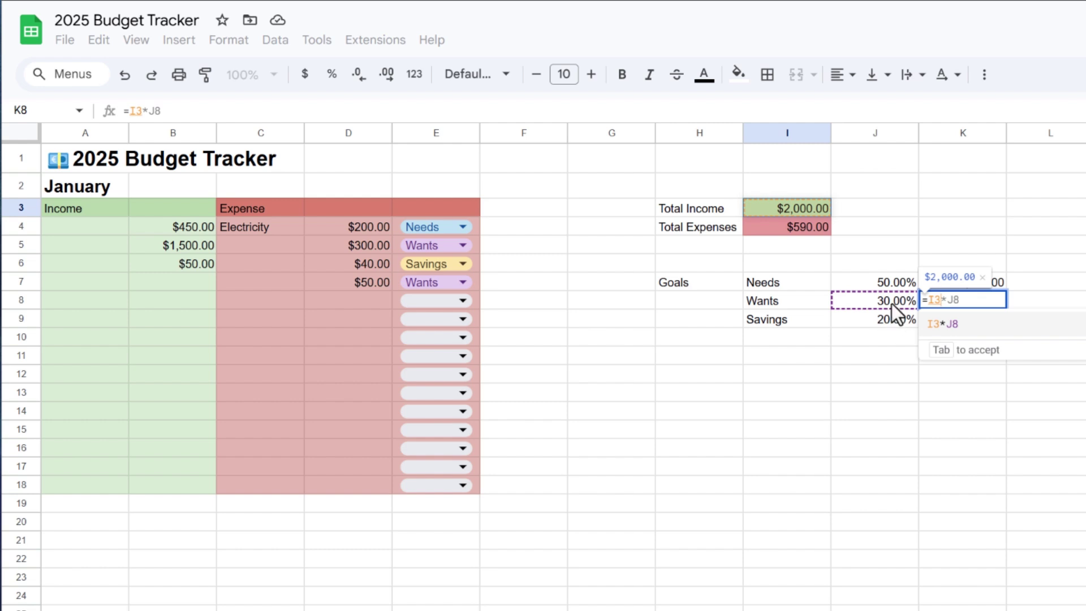
click(901, 301)
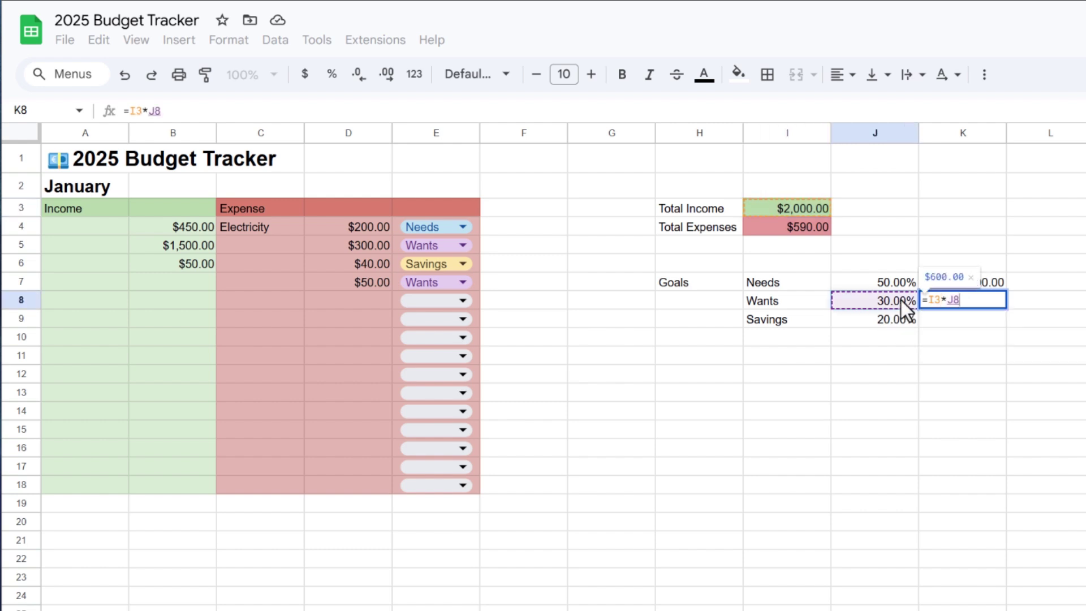
key(Return)
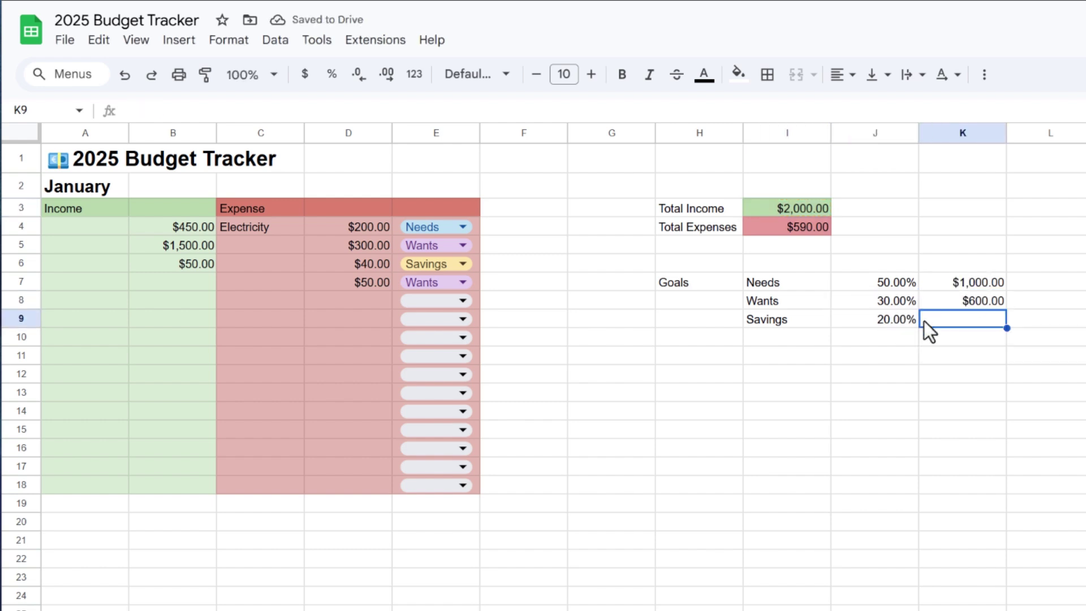
- Calculate the Savings goal amount in K9 from Total Income and the Savings percentage with =I3*J9
text(=)
click(805, 208)
text(*)
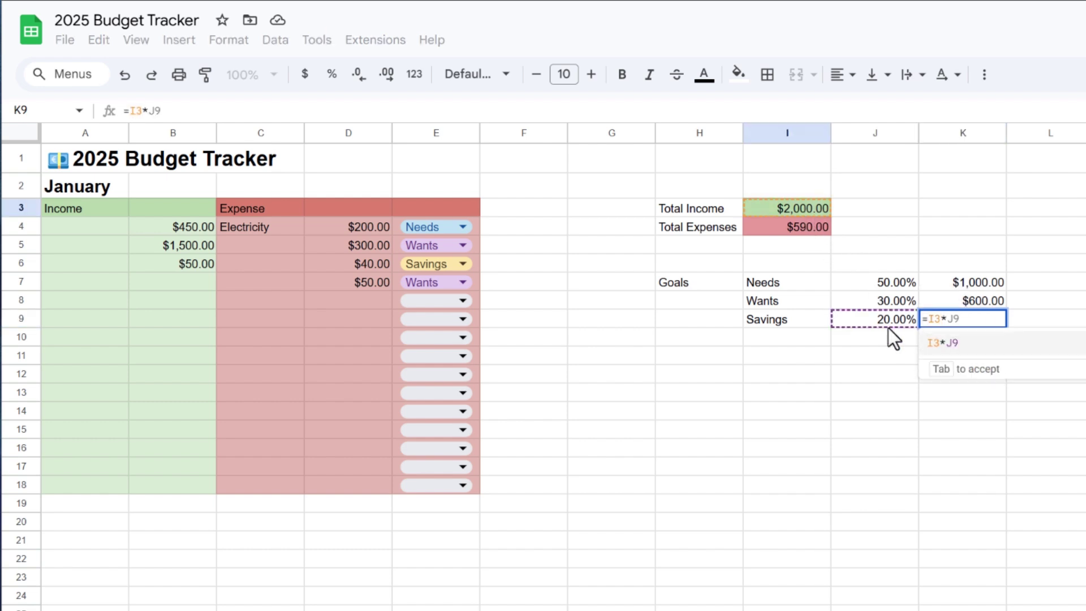
click(891, 319)
key(Return)
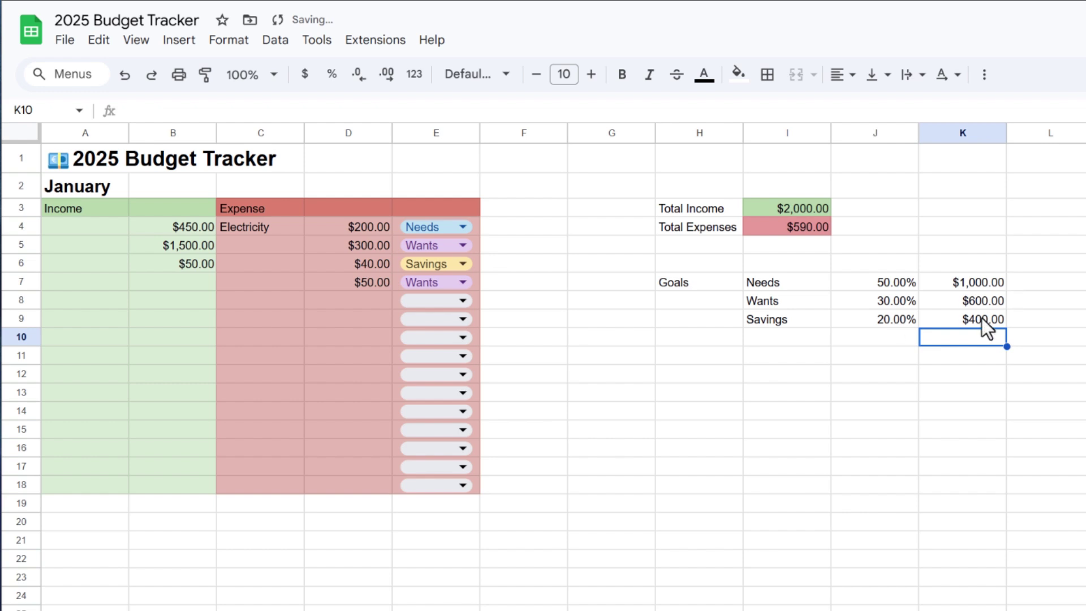
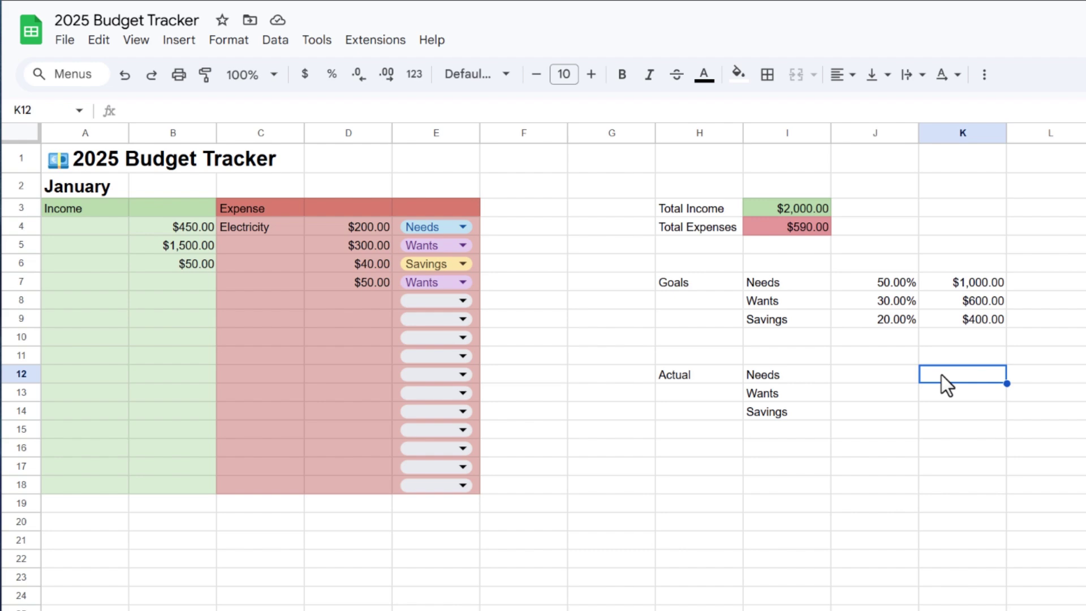
- Total the actual Needs spending in K12 with =SUMIF(E:E, "needs", D:D) and format K12 through K14 as currency
text(=sumif)
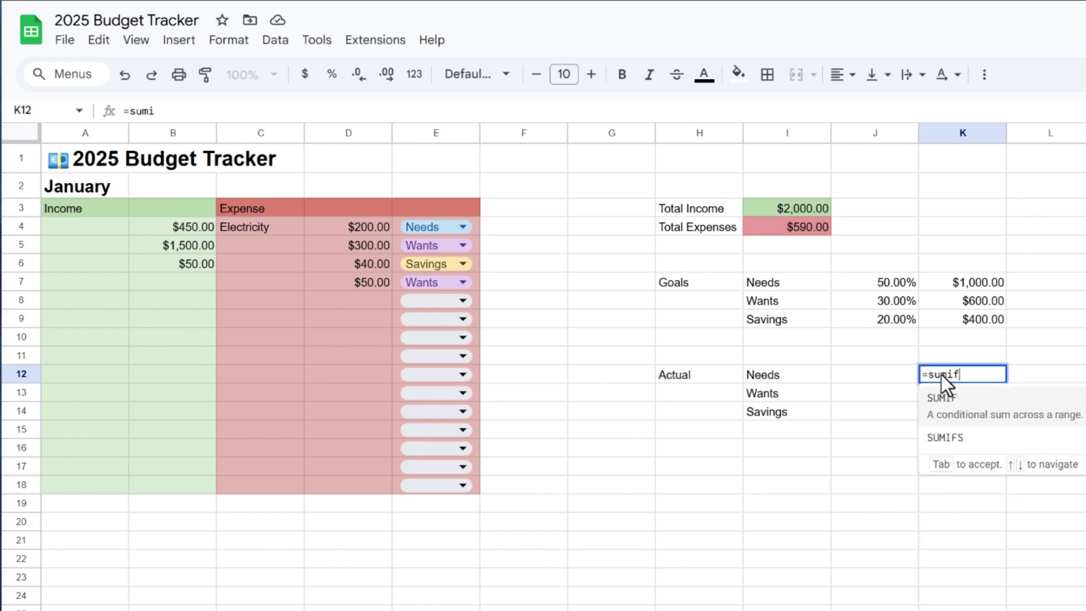
click(963, 410)
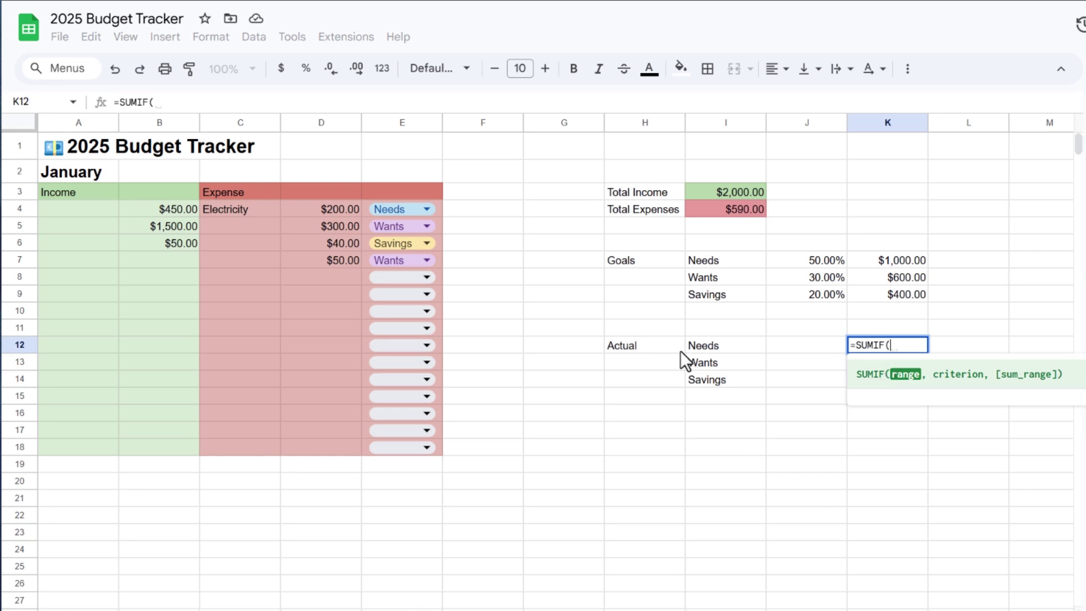
click(409, 121)
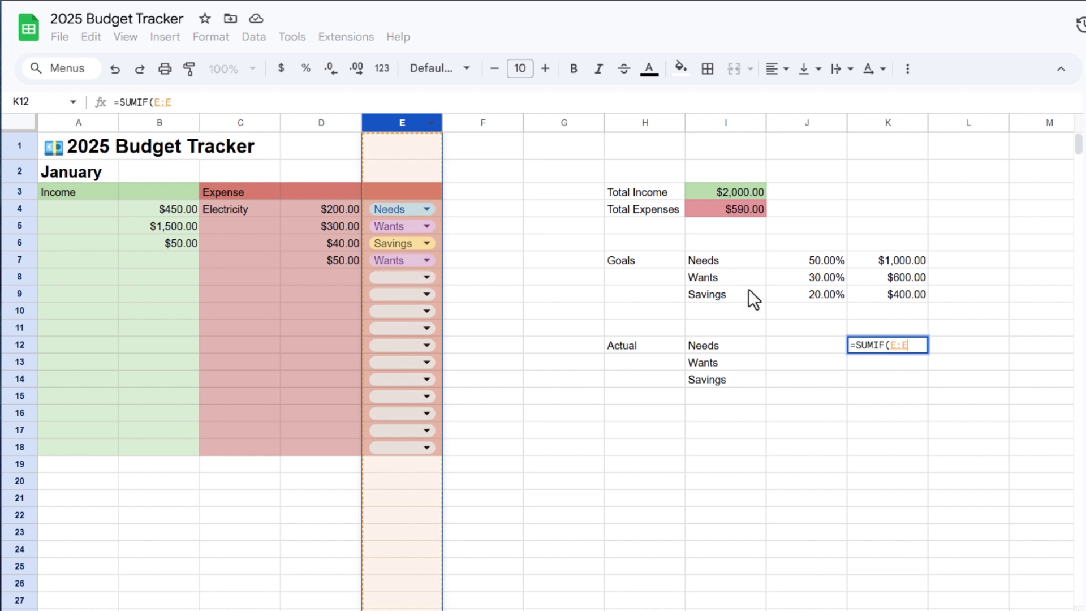
text(, )
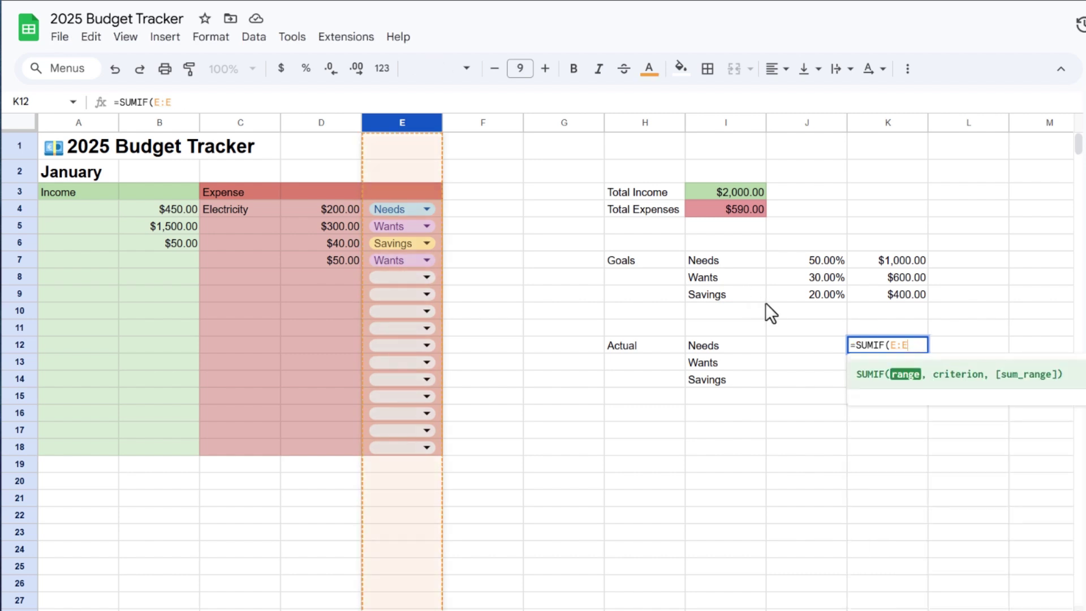
text("nee)
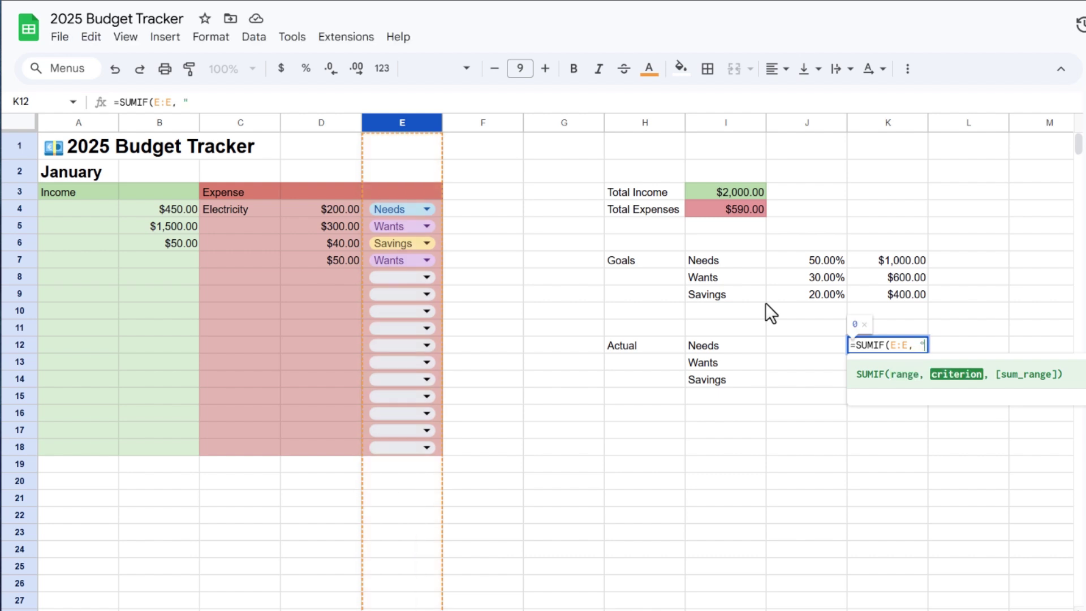
text(ds")
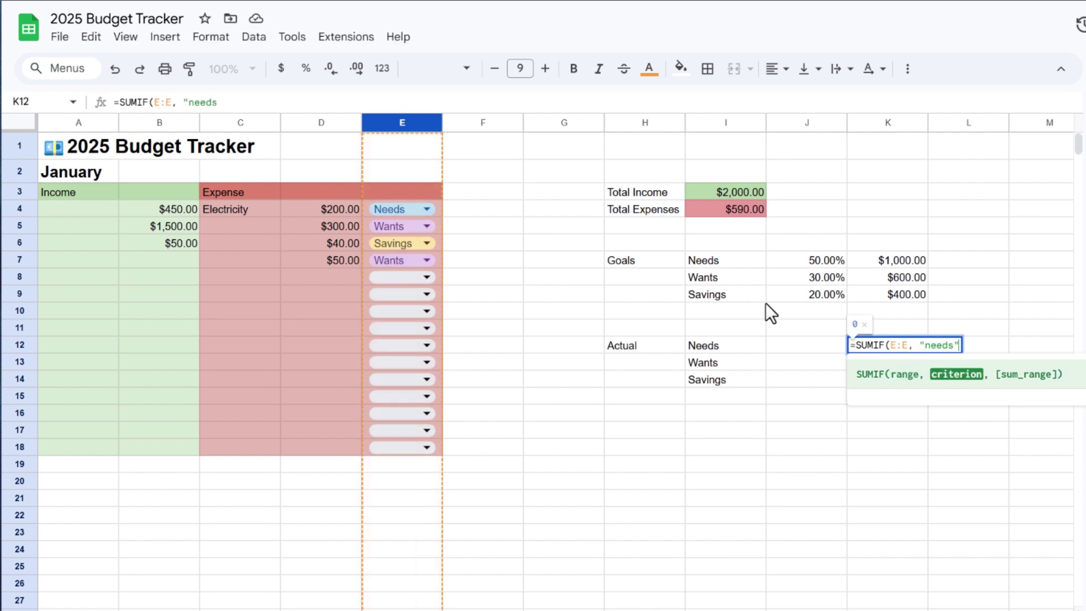
text(,)
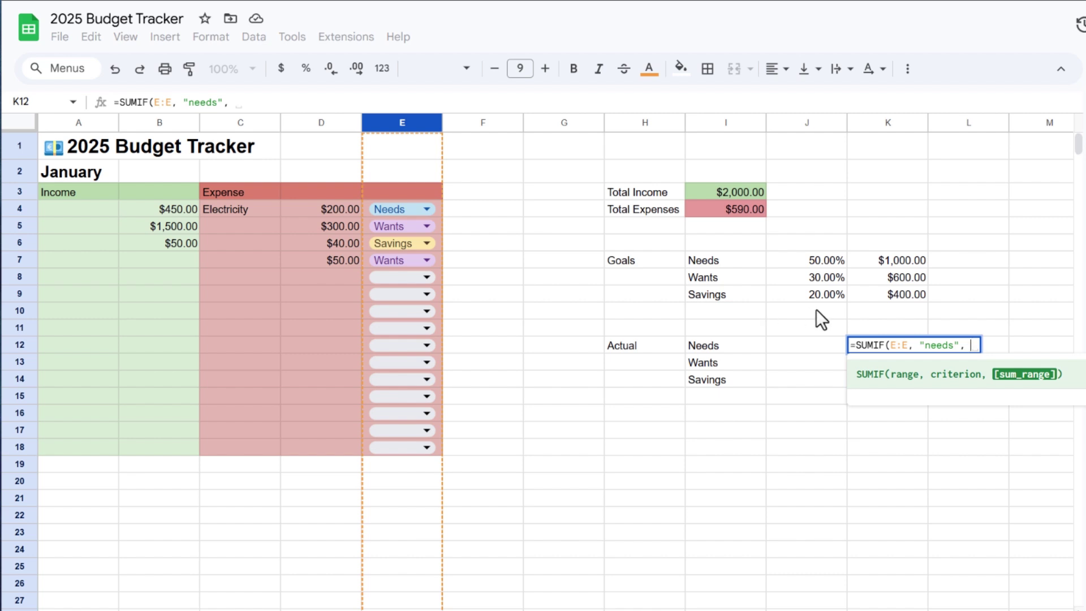
click(333, 122)
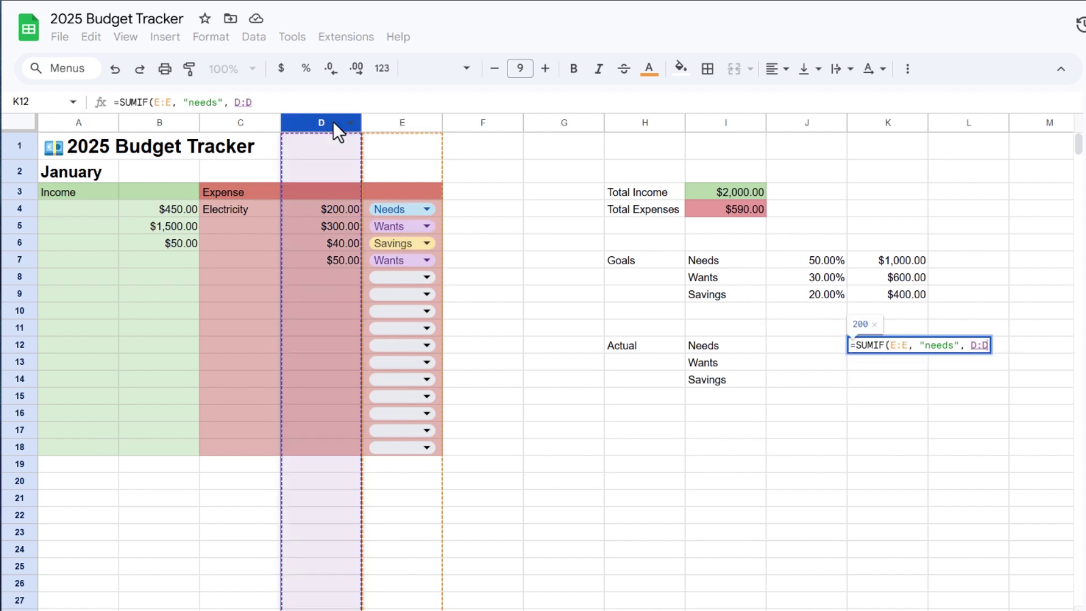
key(Return)
drag(916, 346, 902, 373)
click(281, 69)
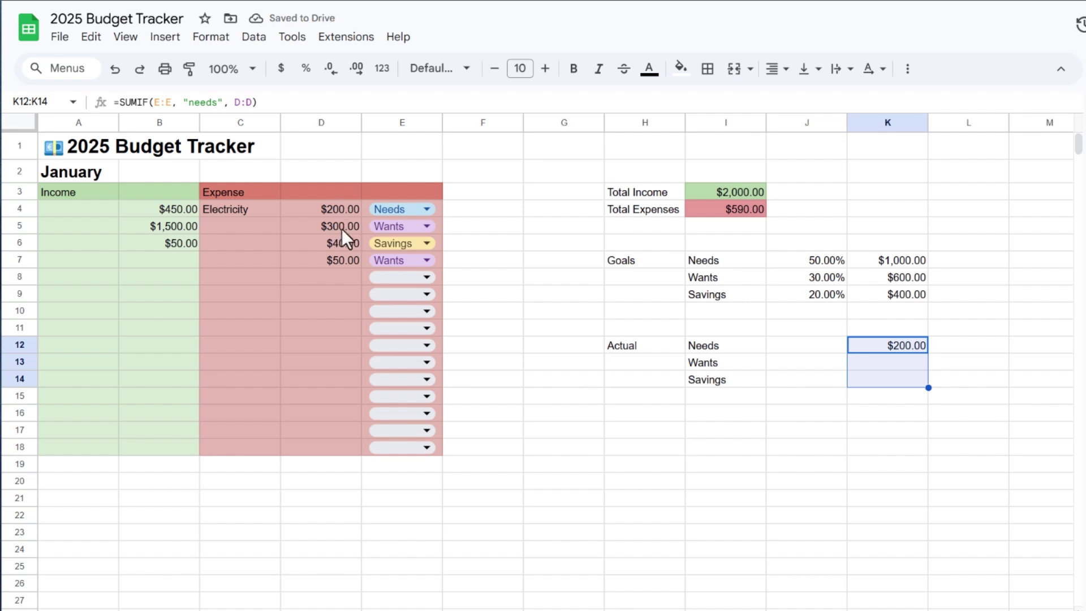
- Change the category of the $40.00 expense in E6 to Needs
double_click(396, 243)
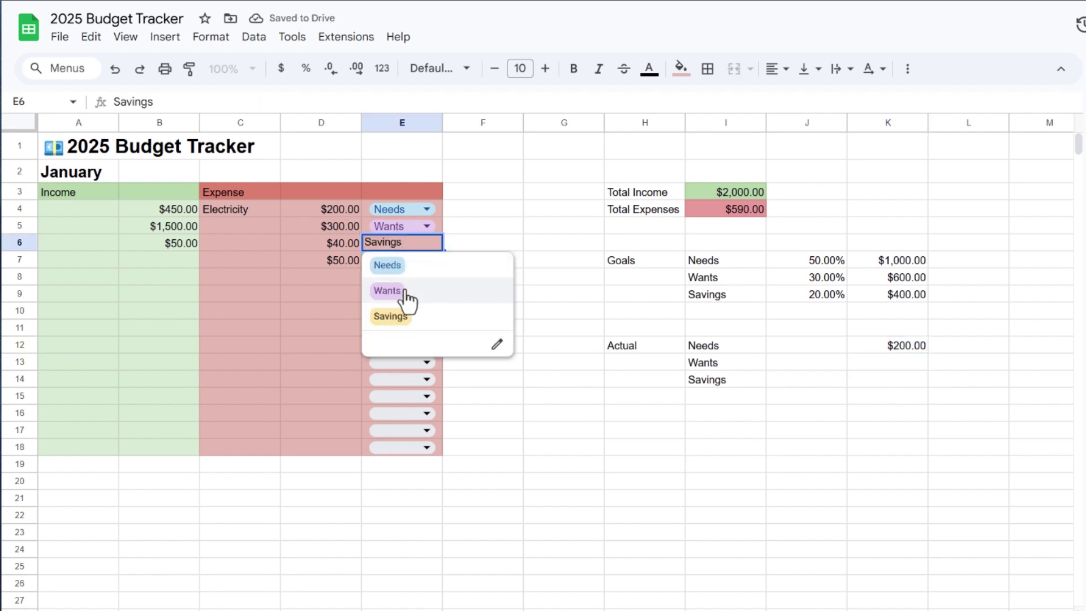
click(385, 266)
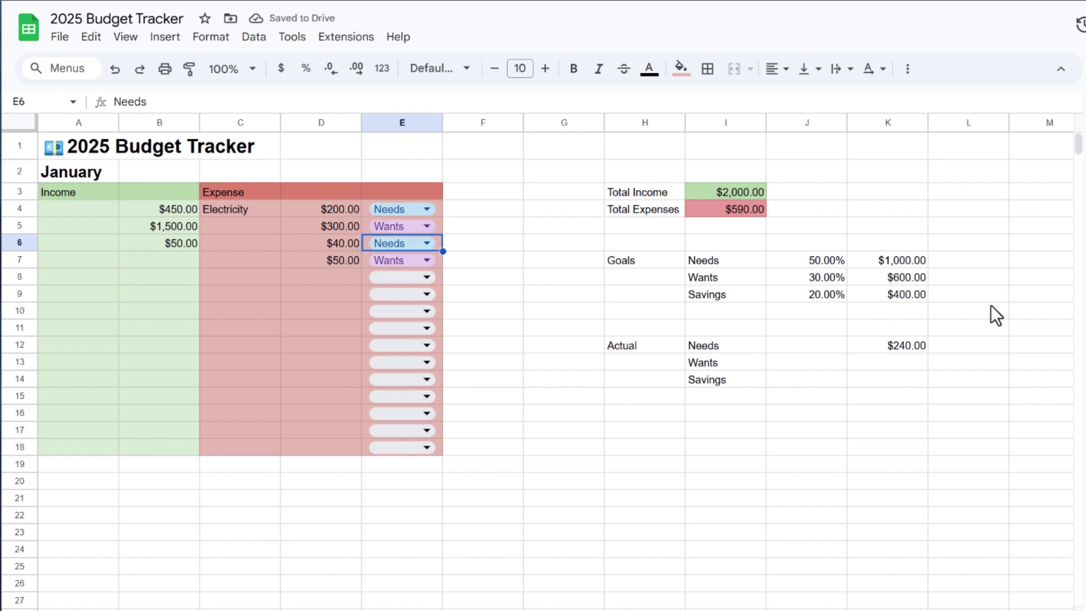
- Copy the SUMIF formula from K12 into K13 and change its criterion to "wants" for the actual Wants spending
click(901, 349)
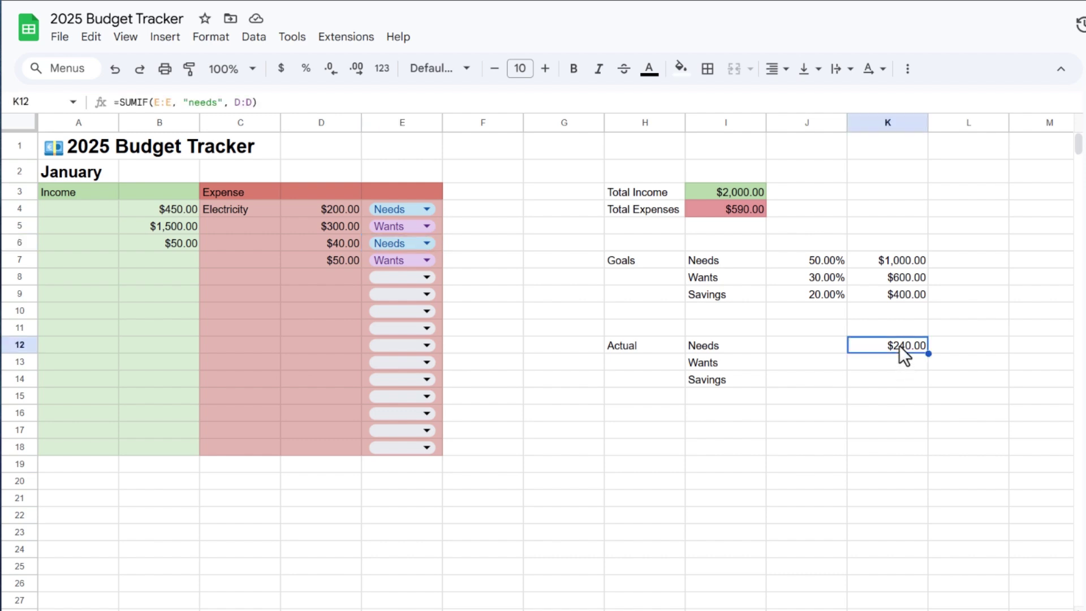
drag(256, 102, 115, 102)
right_click(121, 102)
click(184, 200)
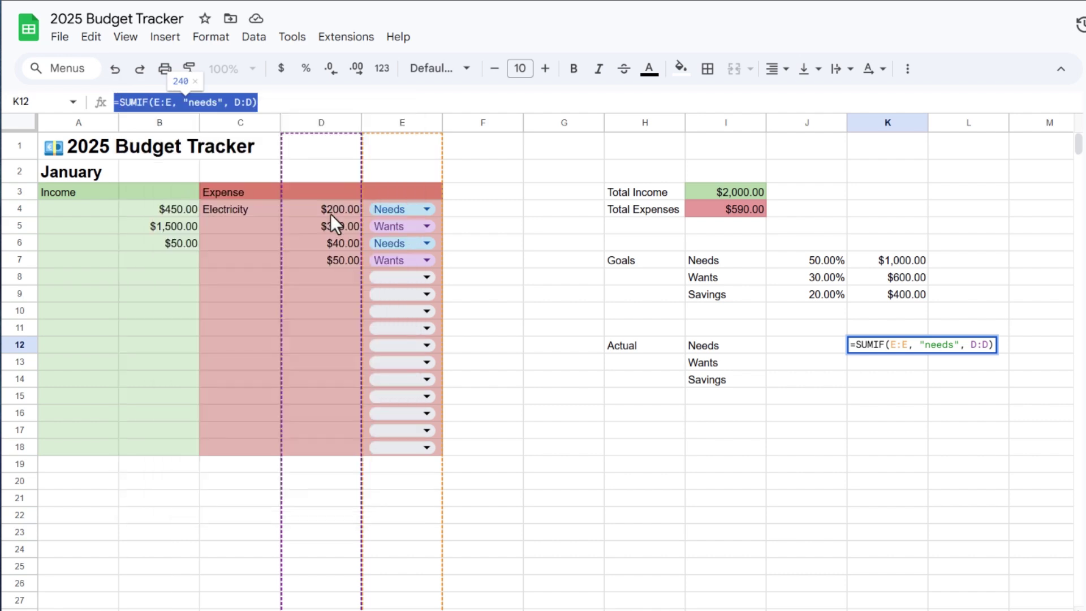
click(858, 362)
right_click(858, 361)
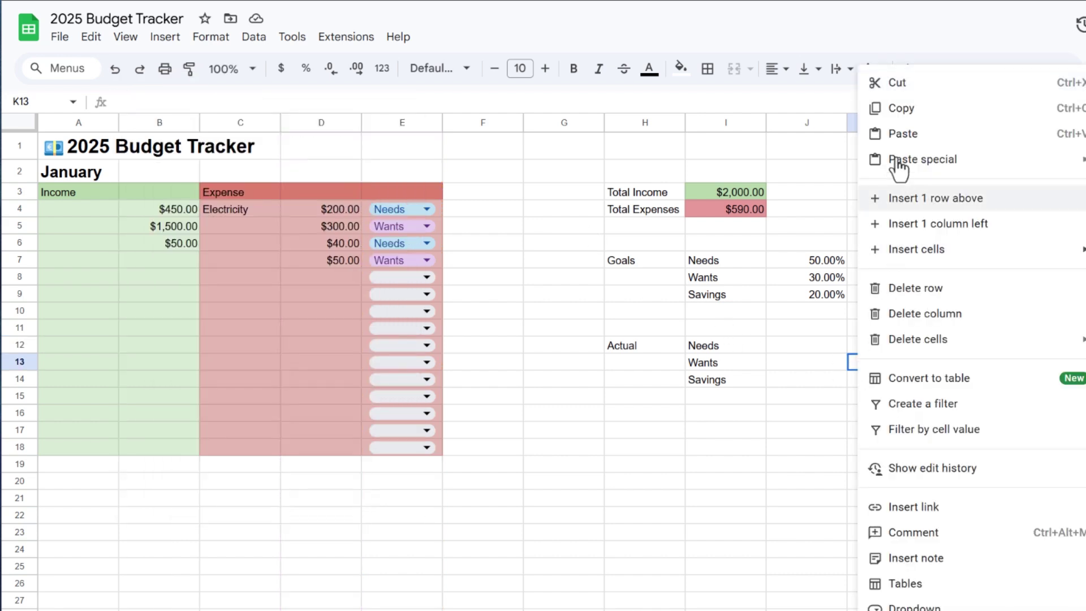
click(883, 135)
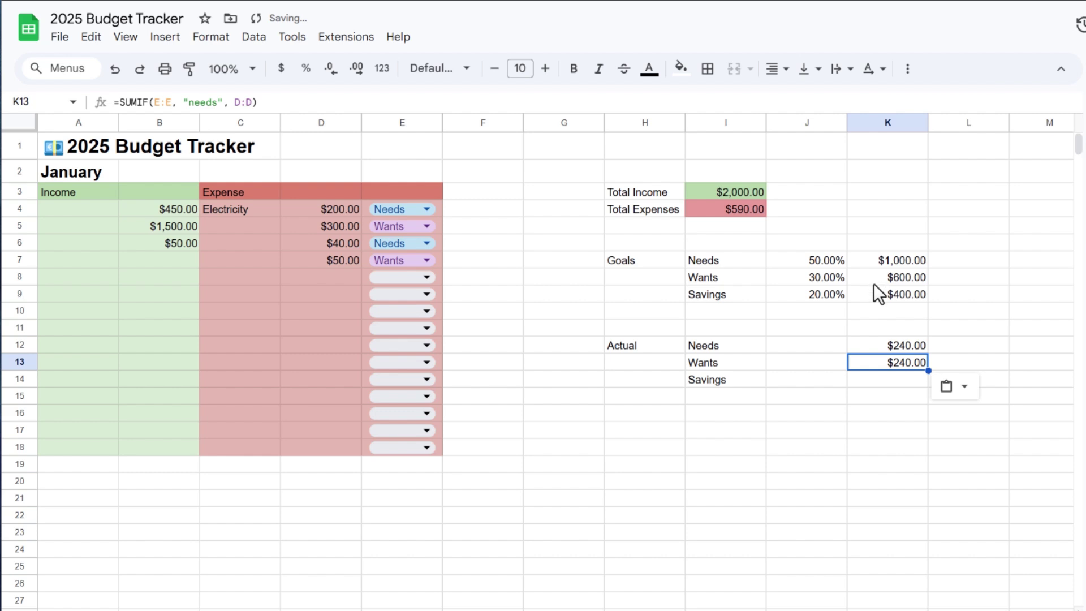
double_click(210, 103)
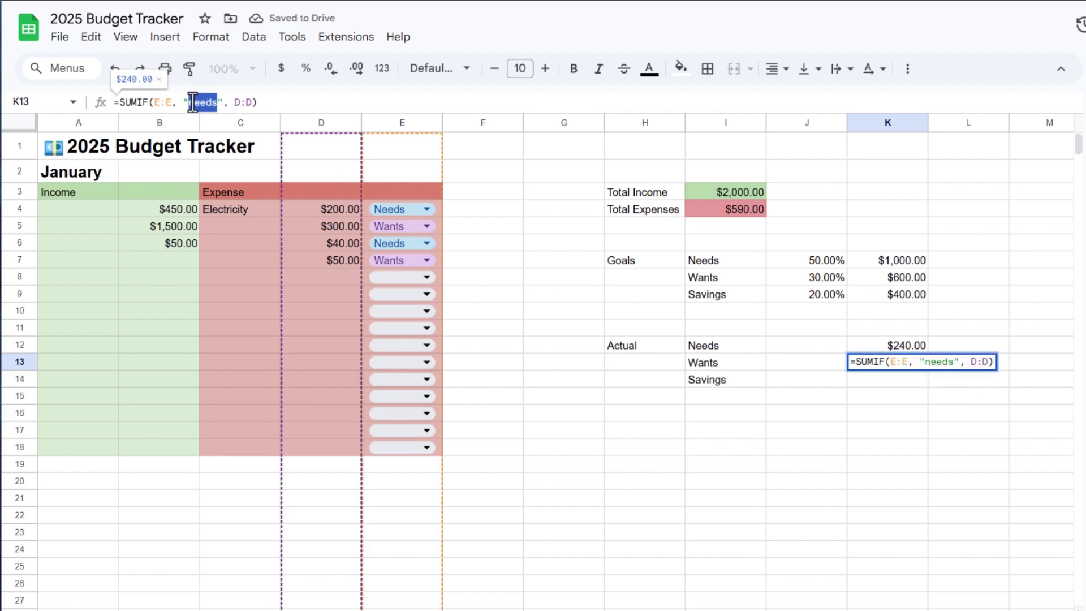
text(wants)
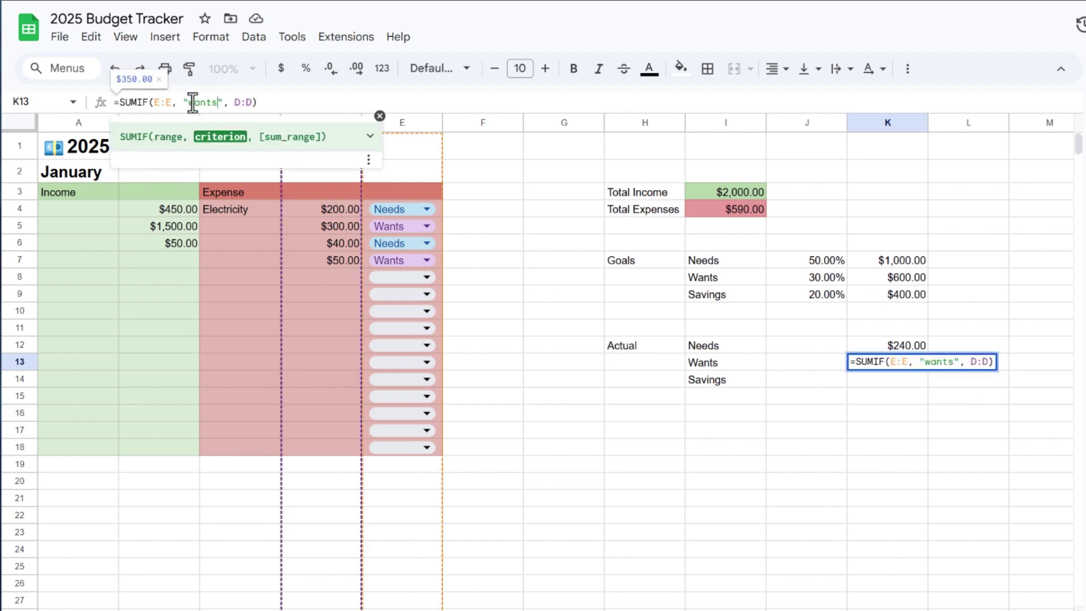
key(Return)
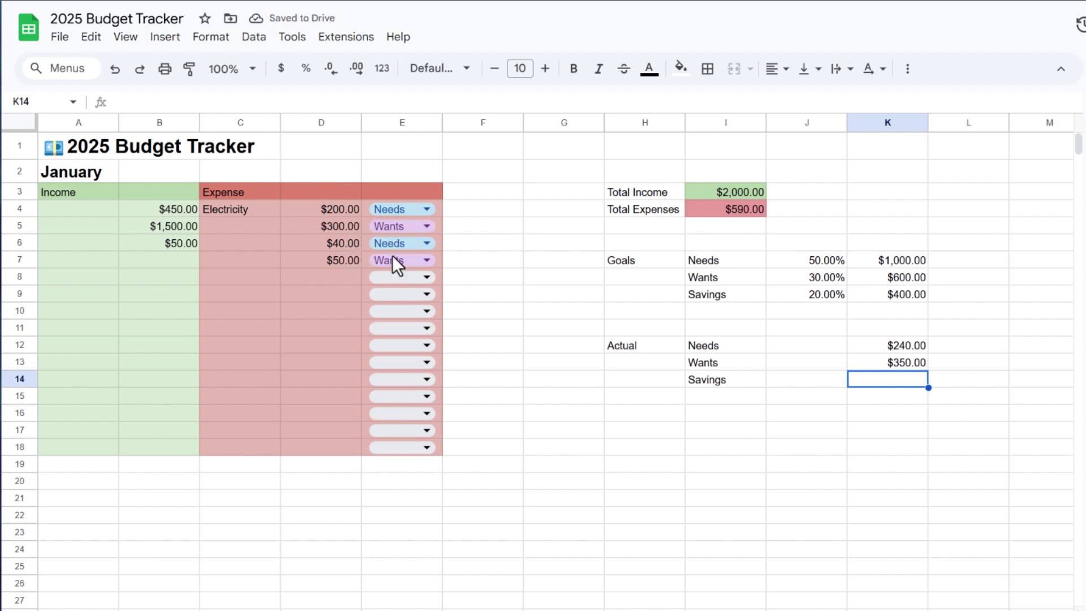
- Change the category of the $50.00 expense in E7 to Savings
click(413, 259)
click(396, 333)
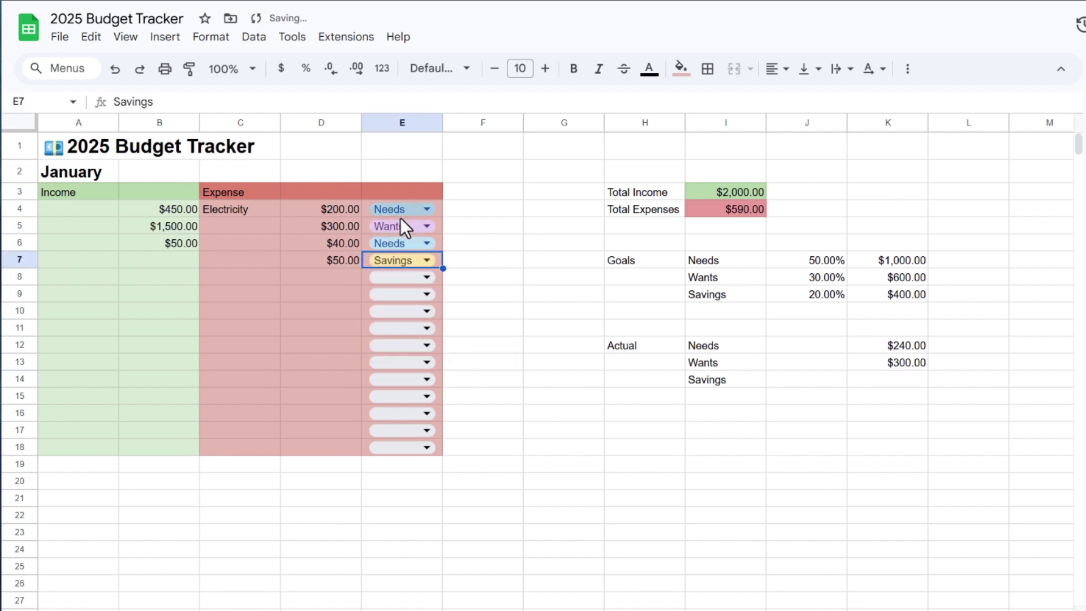
- Change the category of the $300.00 expense in E5 to Savings
click(400, 220)
click(398, 222)
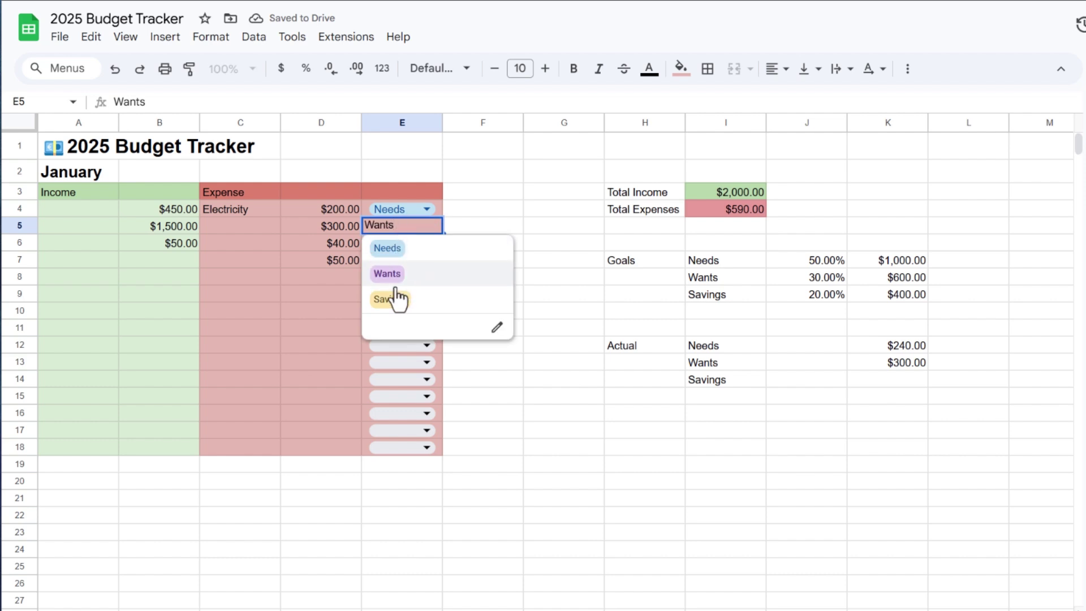
click(399, 299)
- Paste the copied SUMIF formula into K14 and change its criterion to "savings" for the actual Savings spending
click(870, 370)
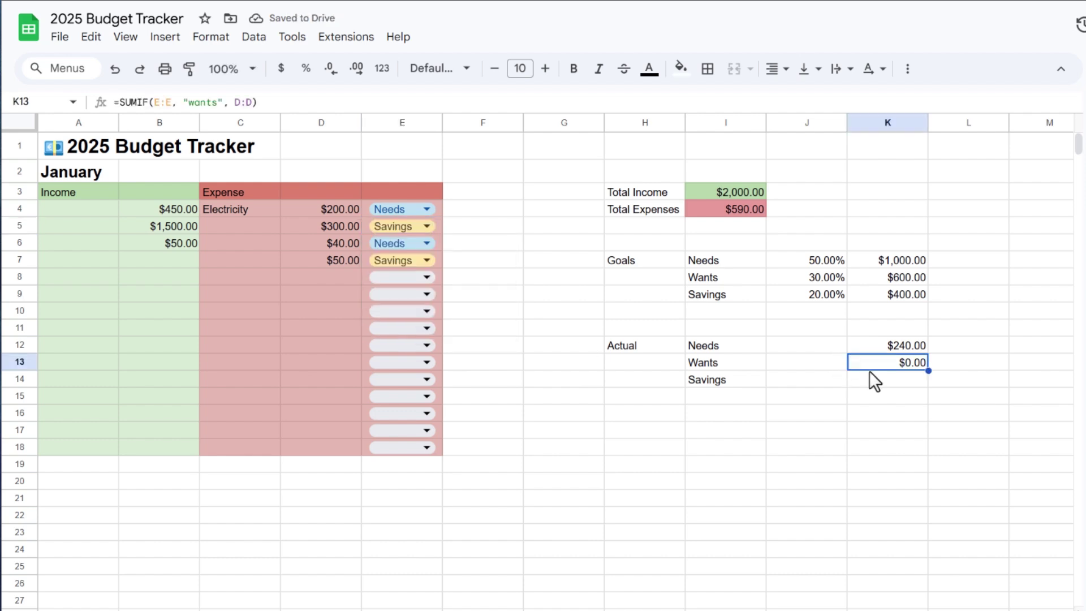
double_click(870, 374)
right_click(871, 374)
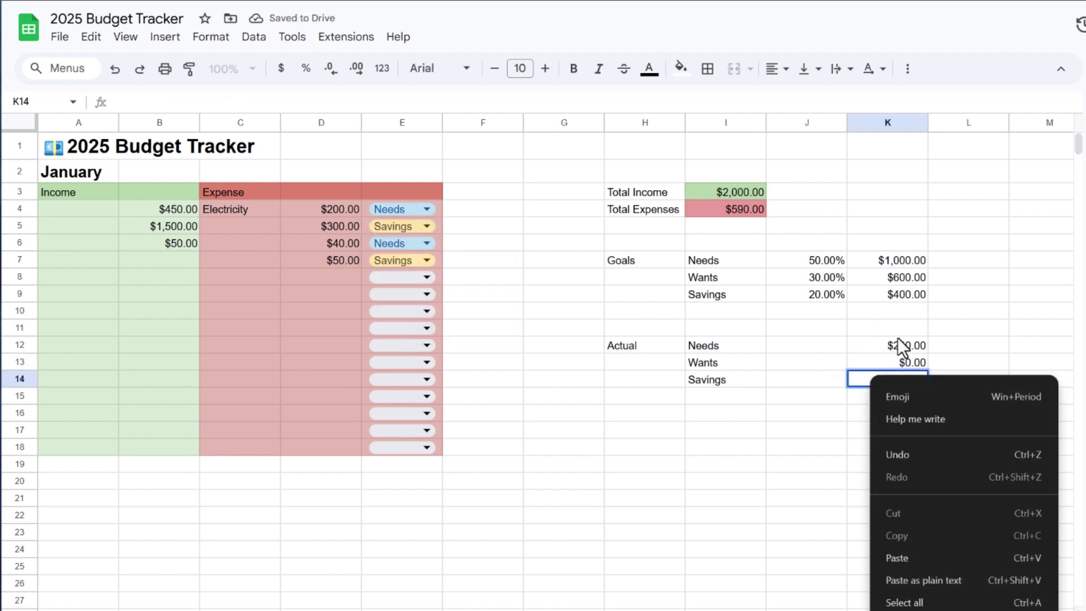
click(913, 558)
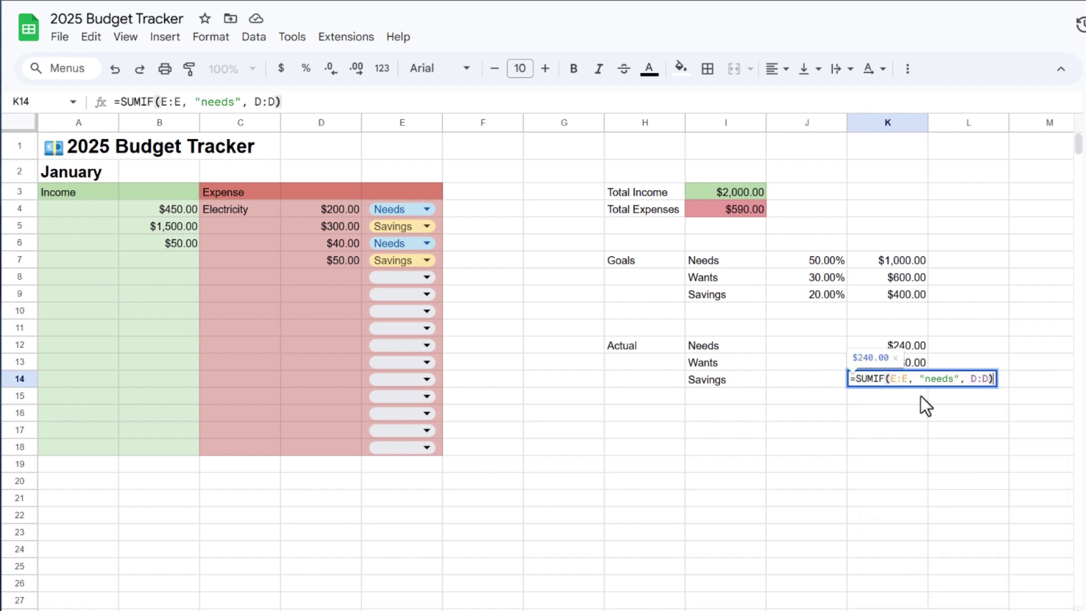
drag(236, 102, 192, 103)
text(savings)
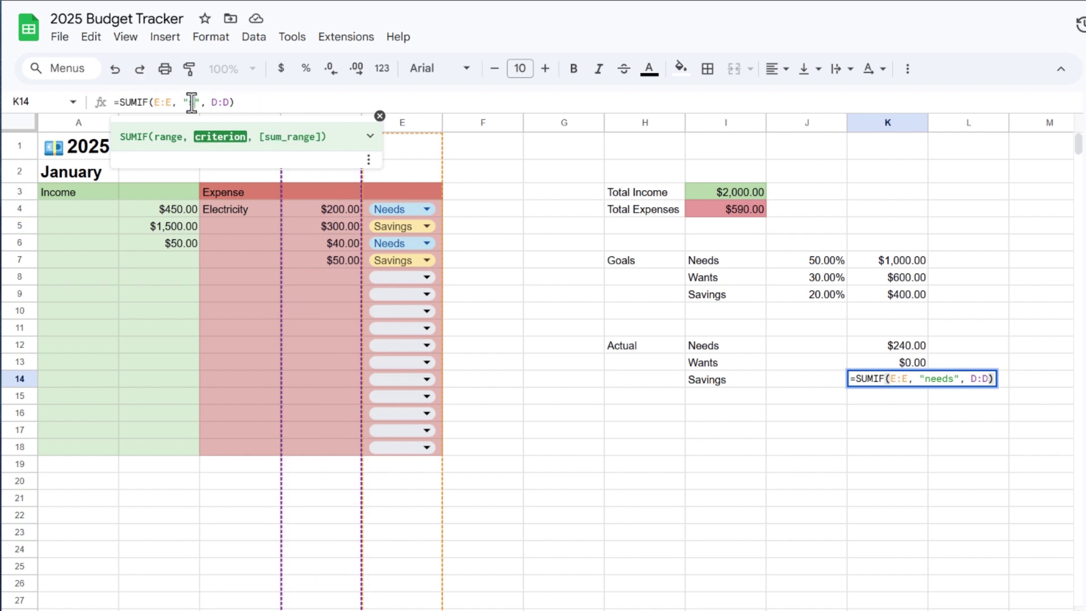
key(Return)
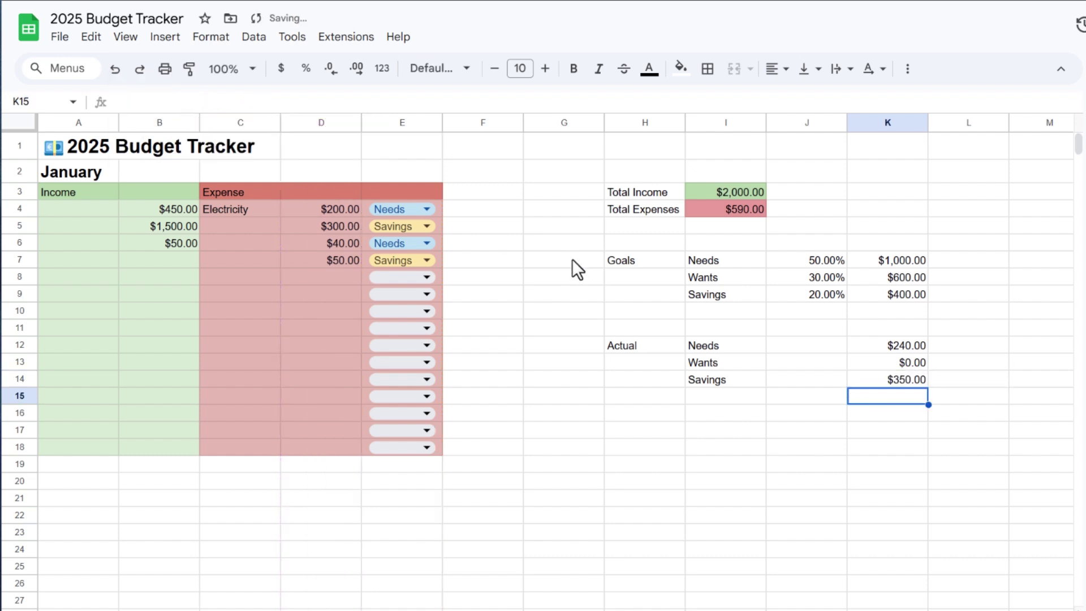
- Change the category of the $40.00 expense in E6 to Wants
click(394, 244)
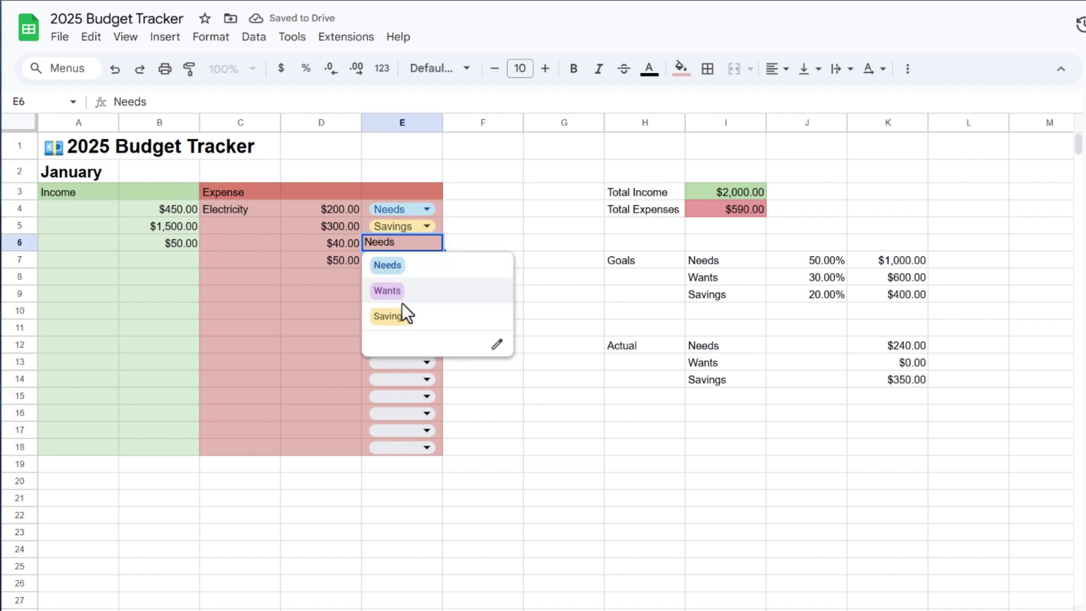
click(396, 291)
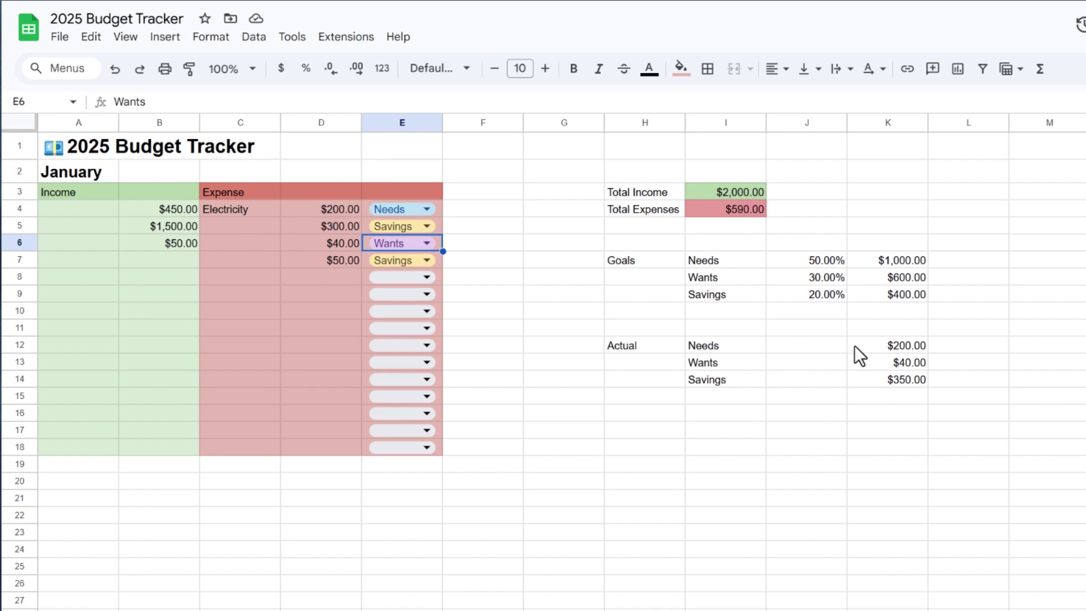
- Calculate the actual Needs share of total income in J12 with =K12/I3 and format J12:J14 as percent
click(820, 346)
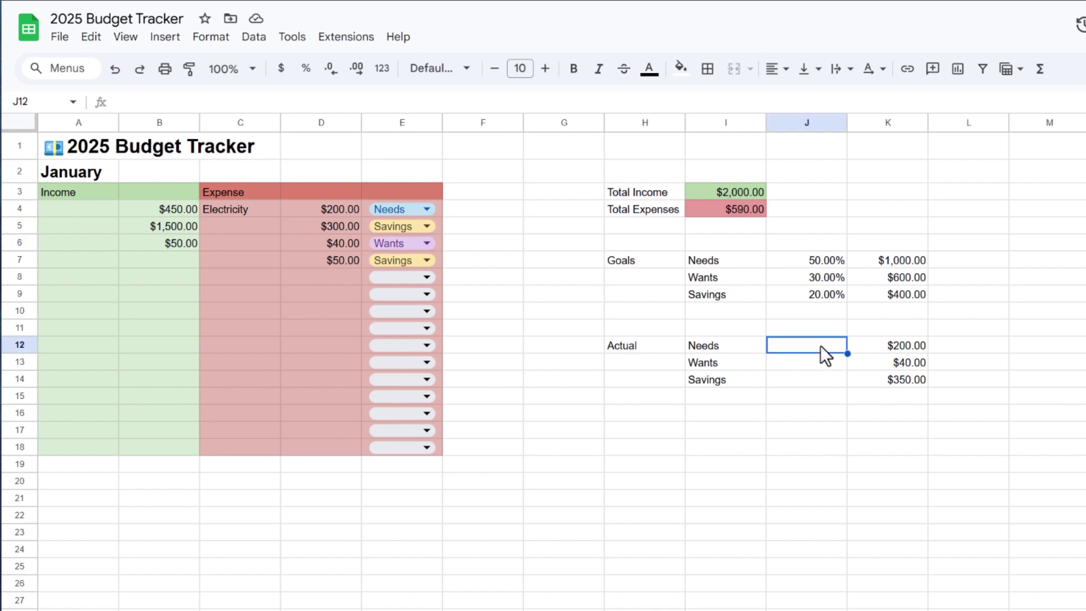
text(=)
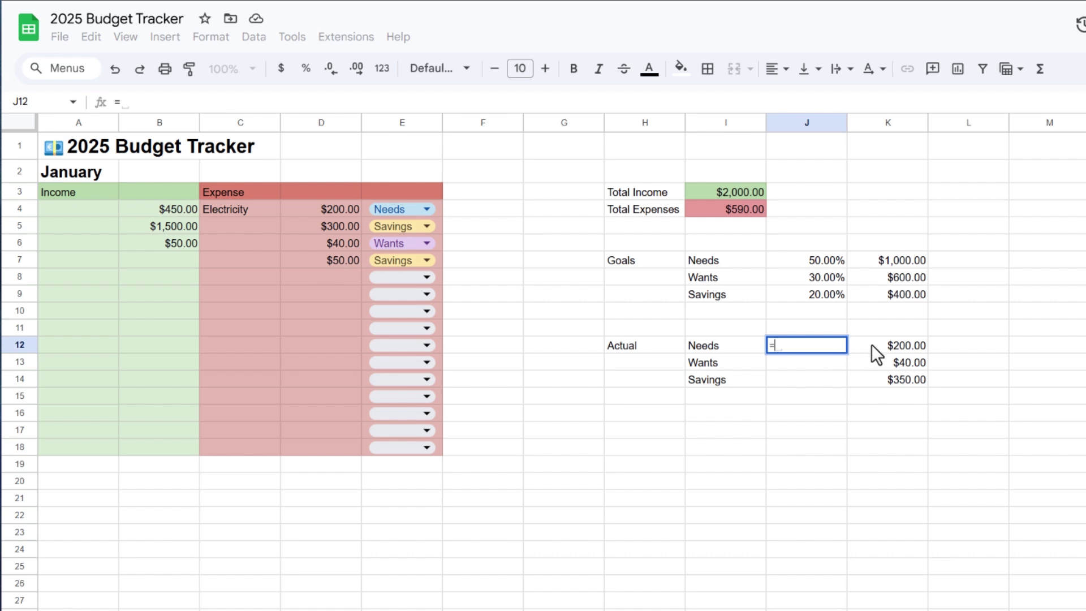
click(898, 343)
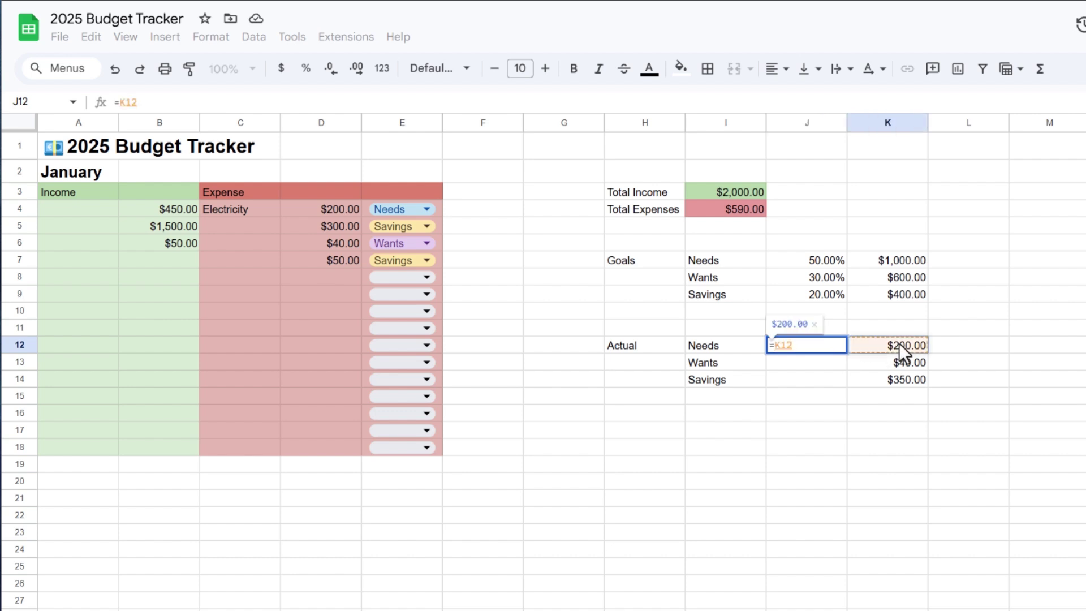
text(/)
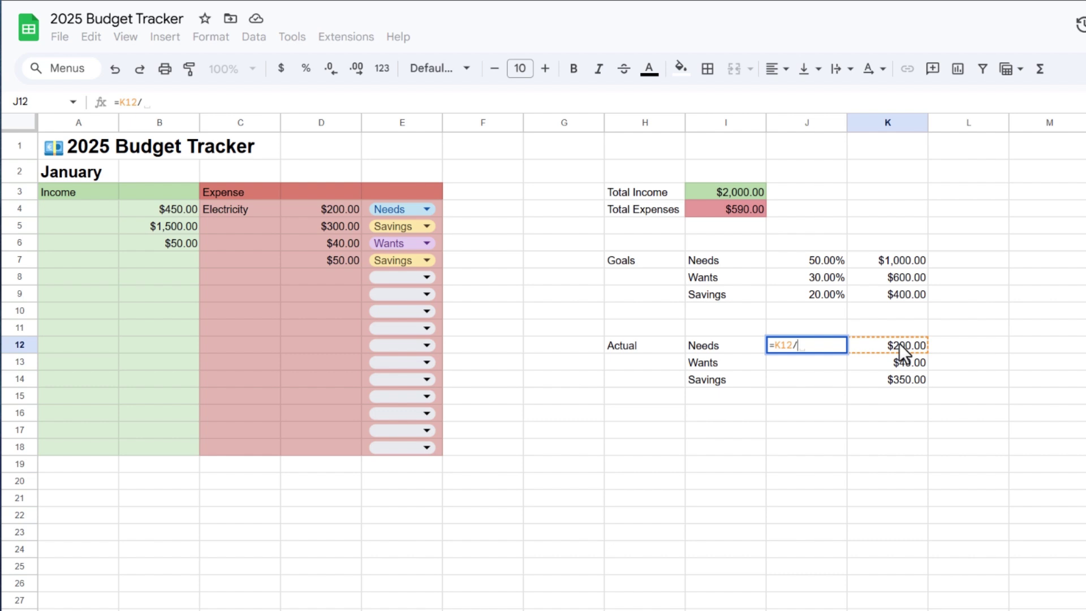
click(710, 192)
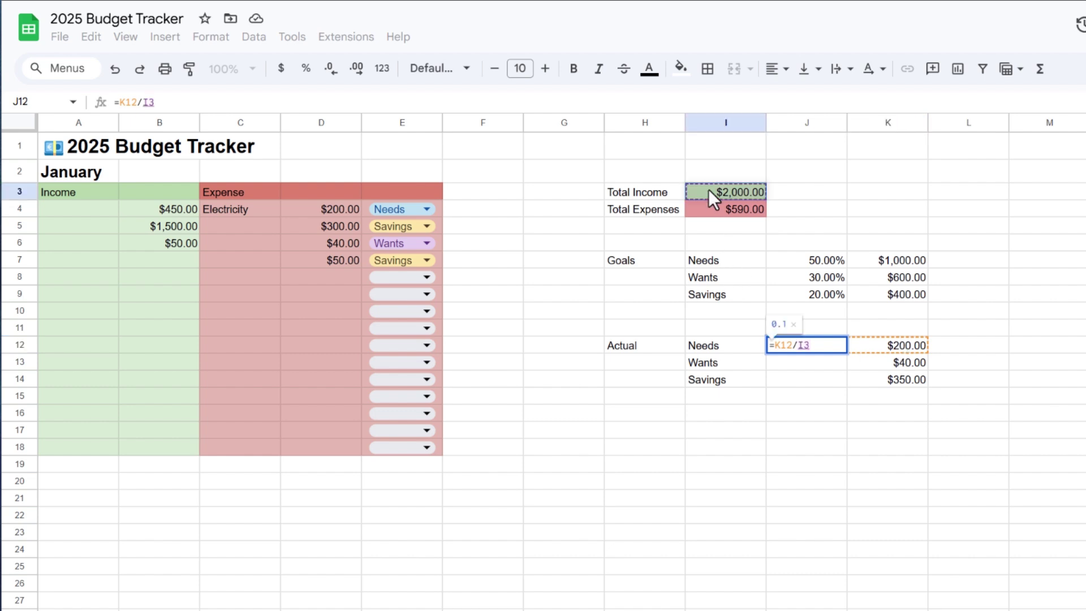
key(Return)
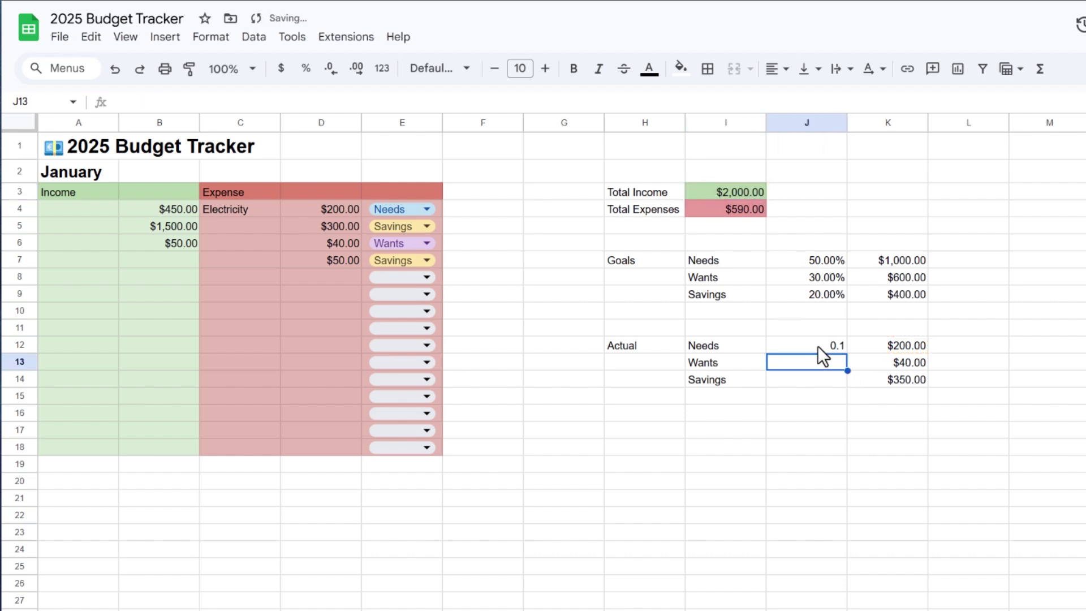
drag(817, 345, 809, 379)
click(306, 69)
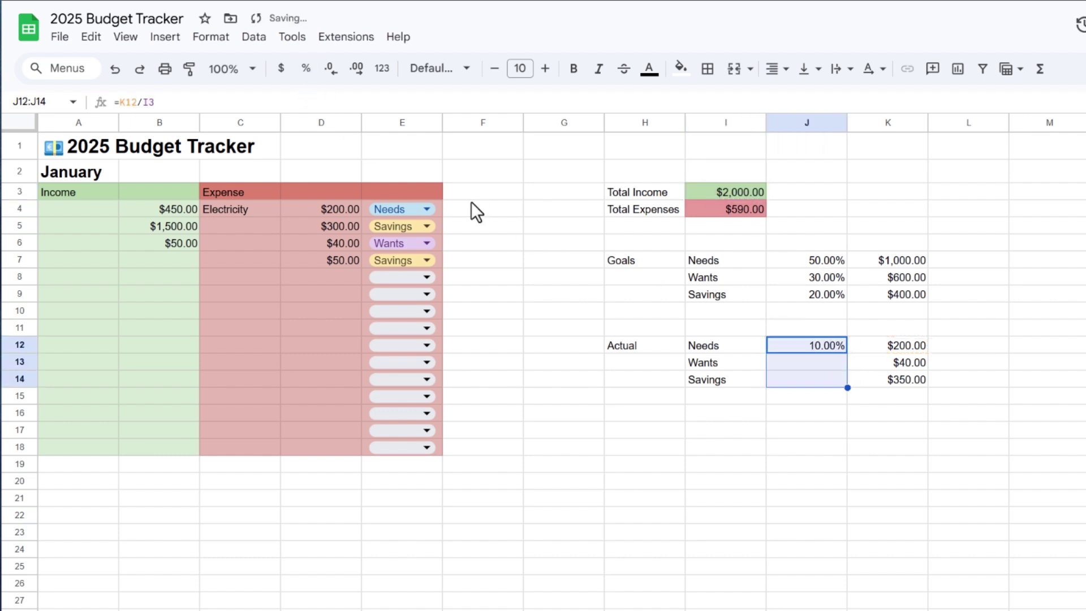
- Calculate the actual Wants share of total income in J13 with =K13/I3
click(826, 357)
text(=)
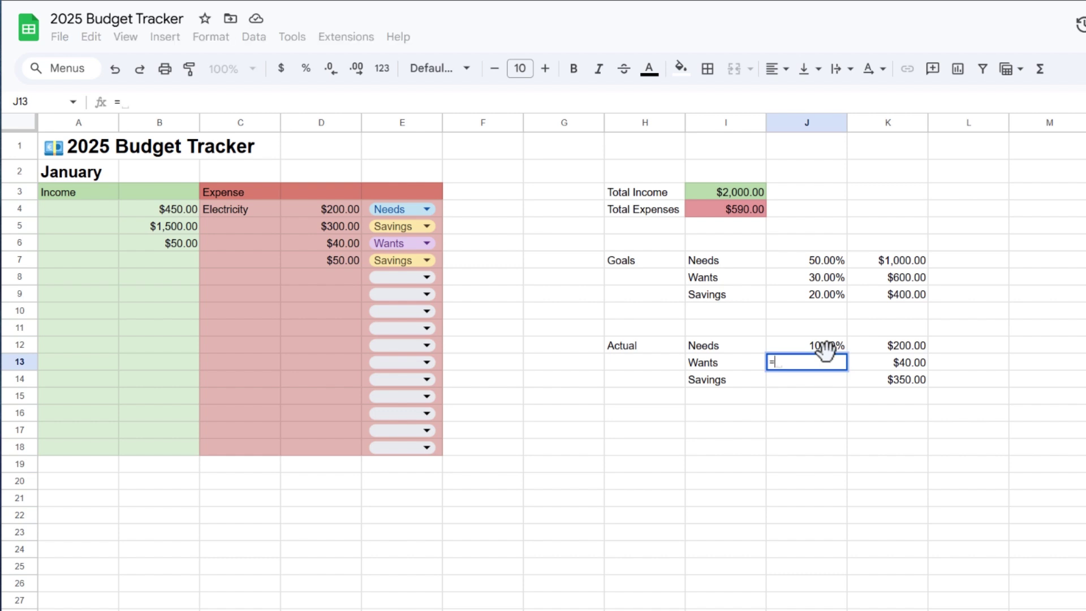
click(919, 364)
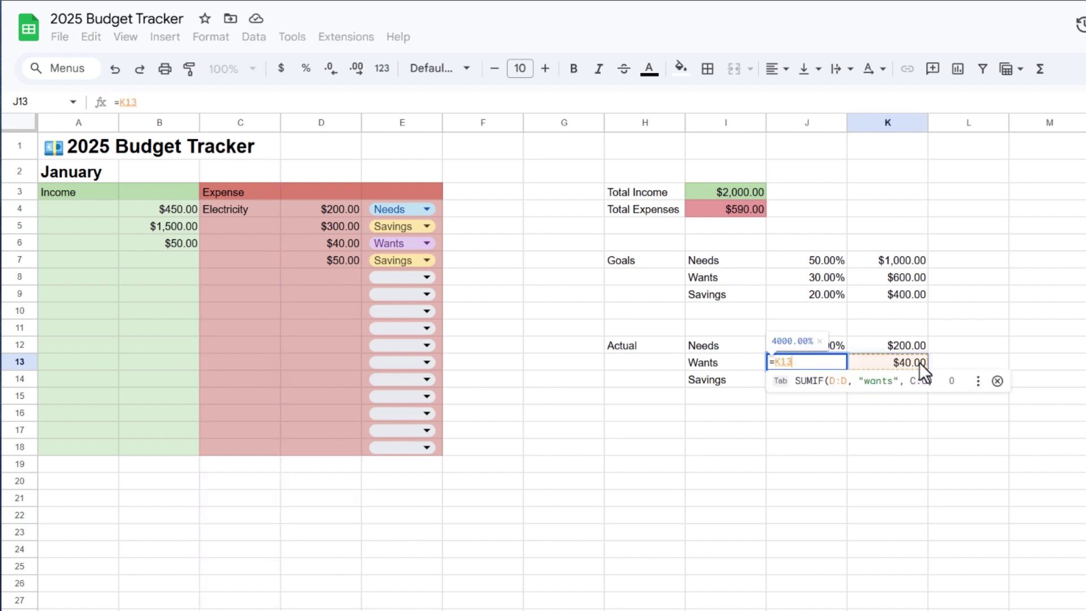
text(/)
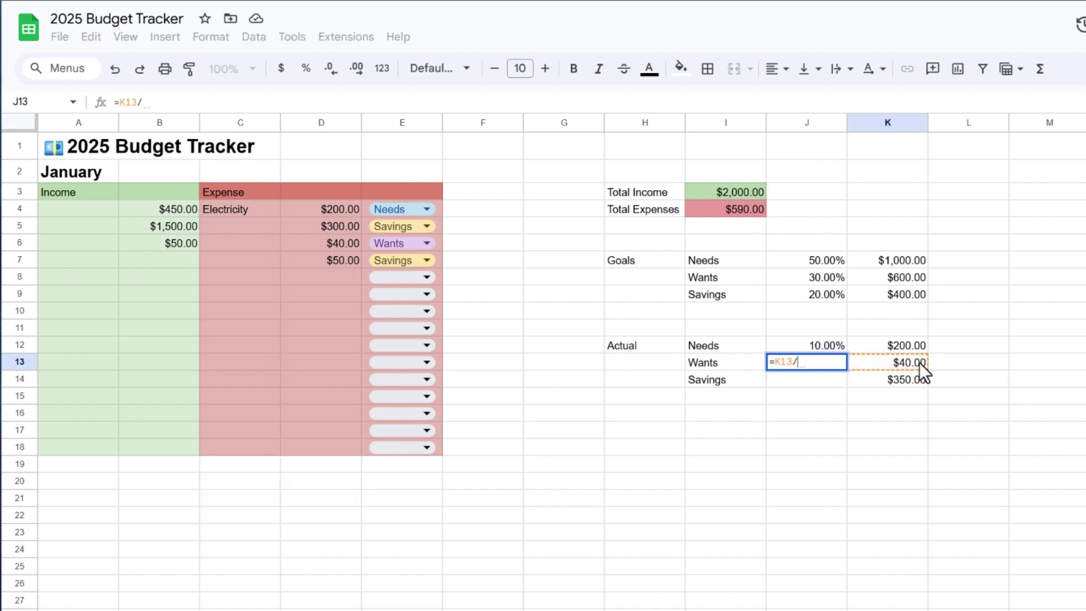
click(725, 192)
key(Return)
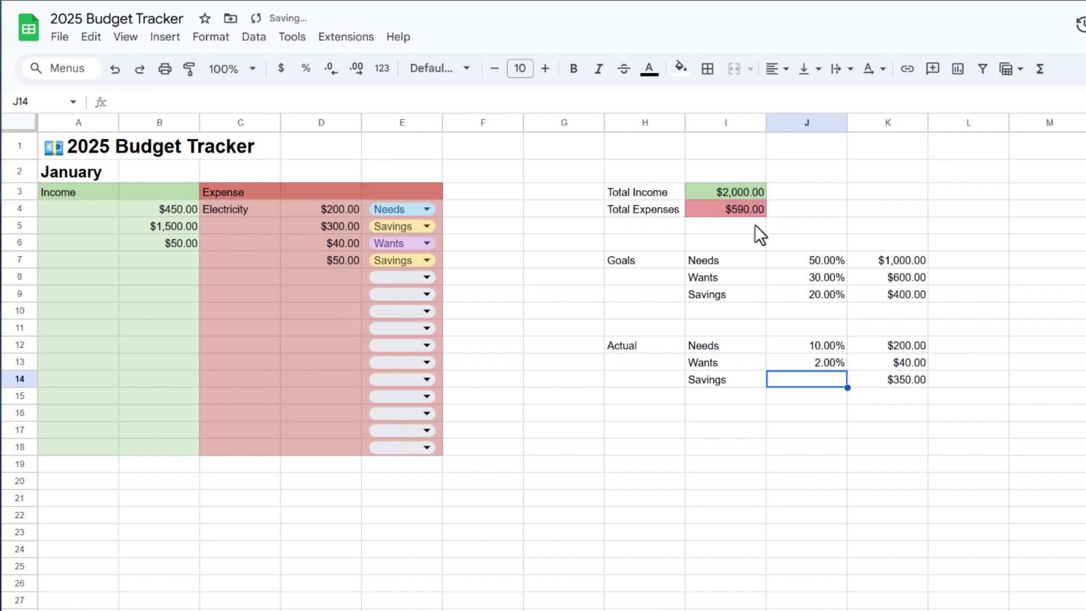
- Calculate the actual Savings share of total income in J14 with =K14/I3
text(=)
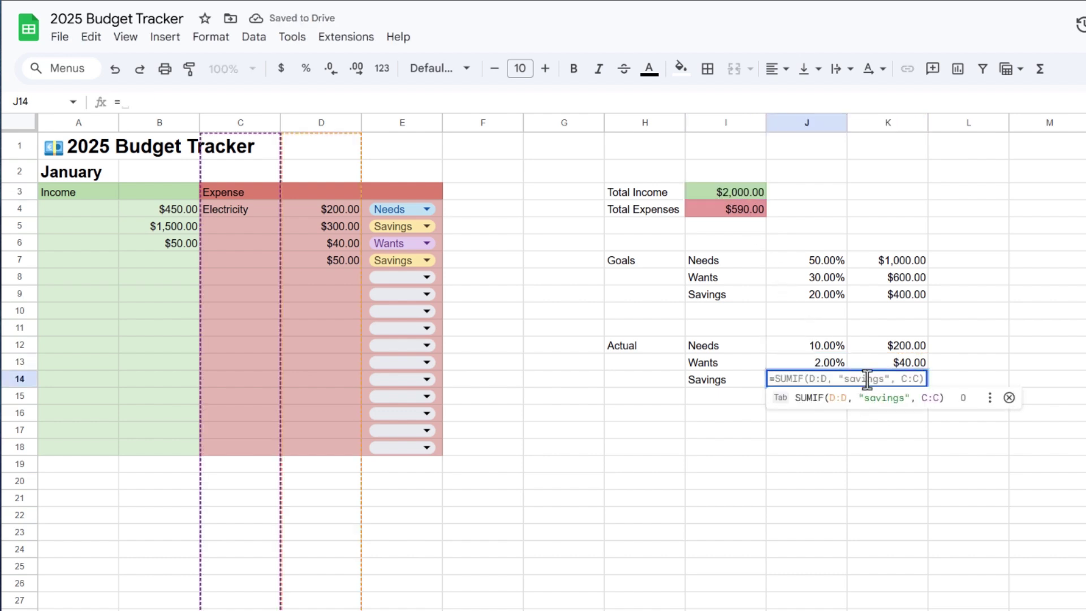
click(869, 380)
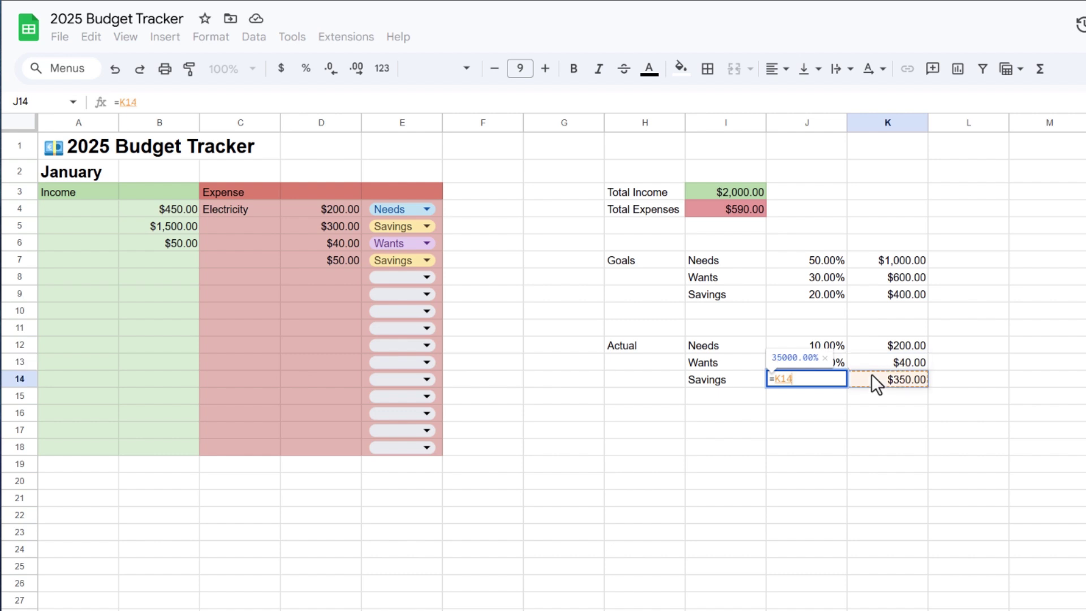
text(/)
click(738, 190)
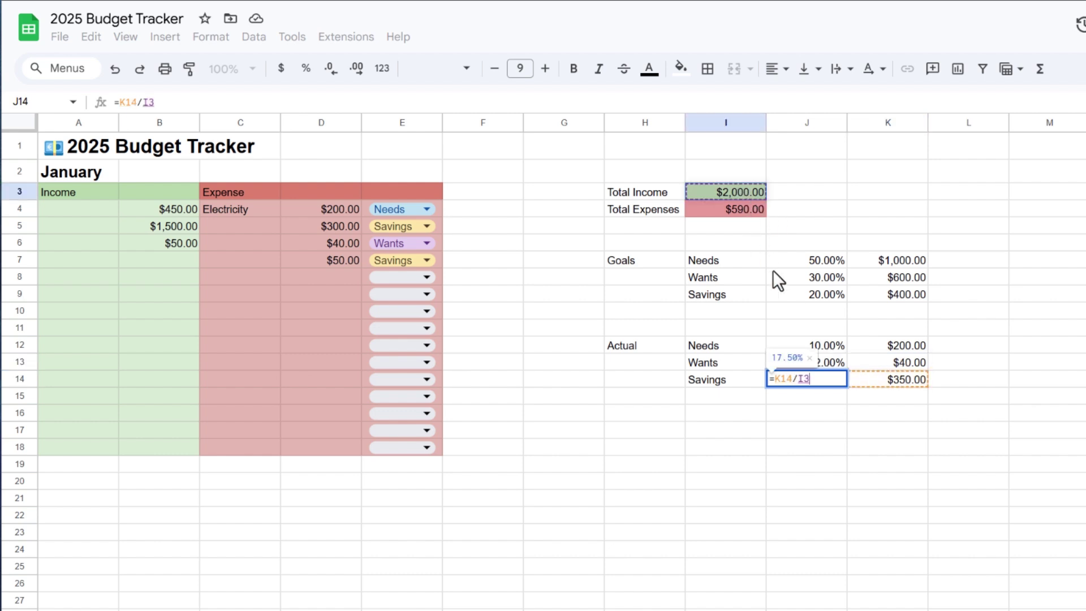
key(Return)
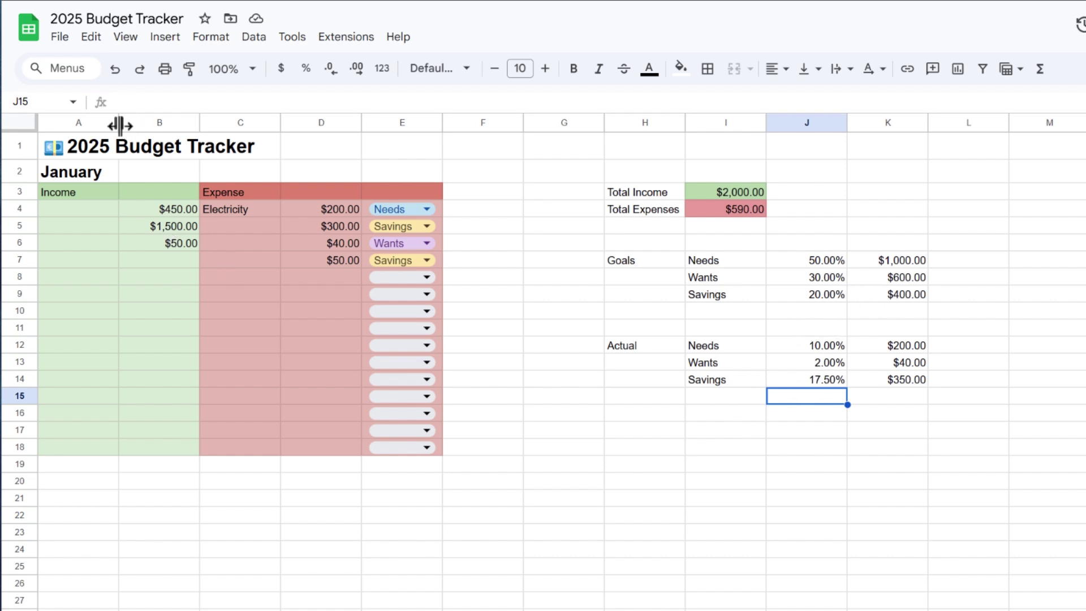
- Widen columns A and C to give the income and expense descriptions more room
drag(119, 124, 183, 124)
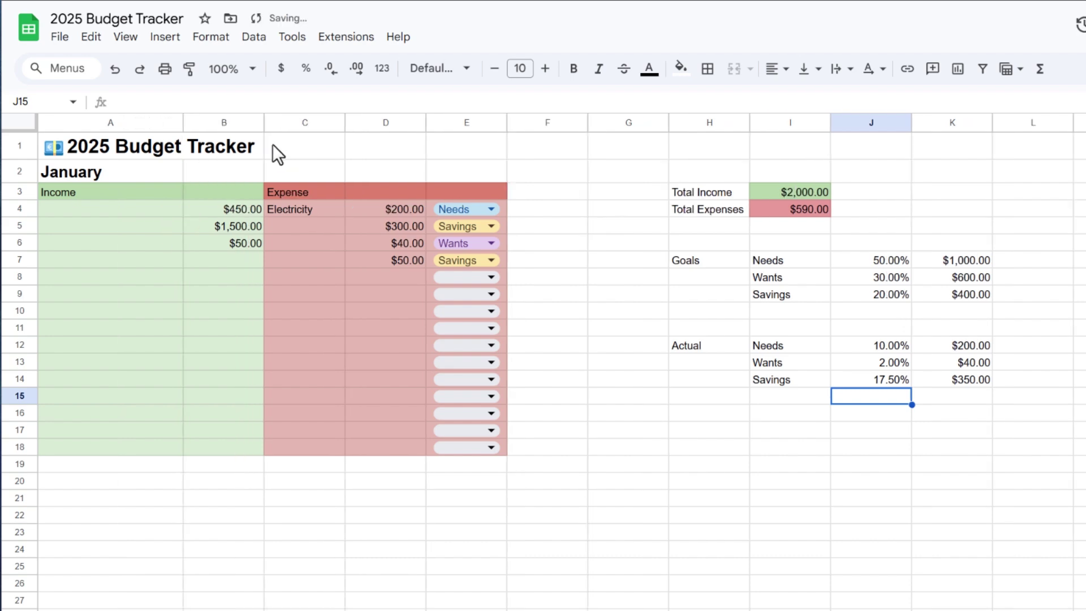
drag(346, 124, 436, 177)
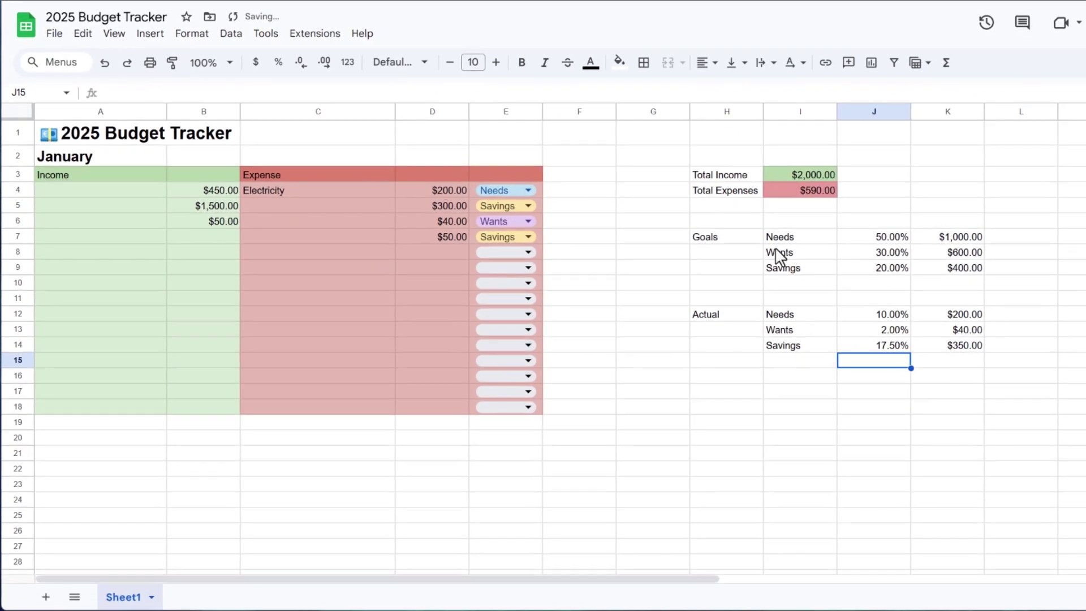
- Fill the Goals and Actual block H7:K14 with a light yellow background
drag(698, 242, 882, 331)
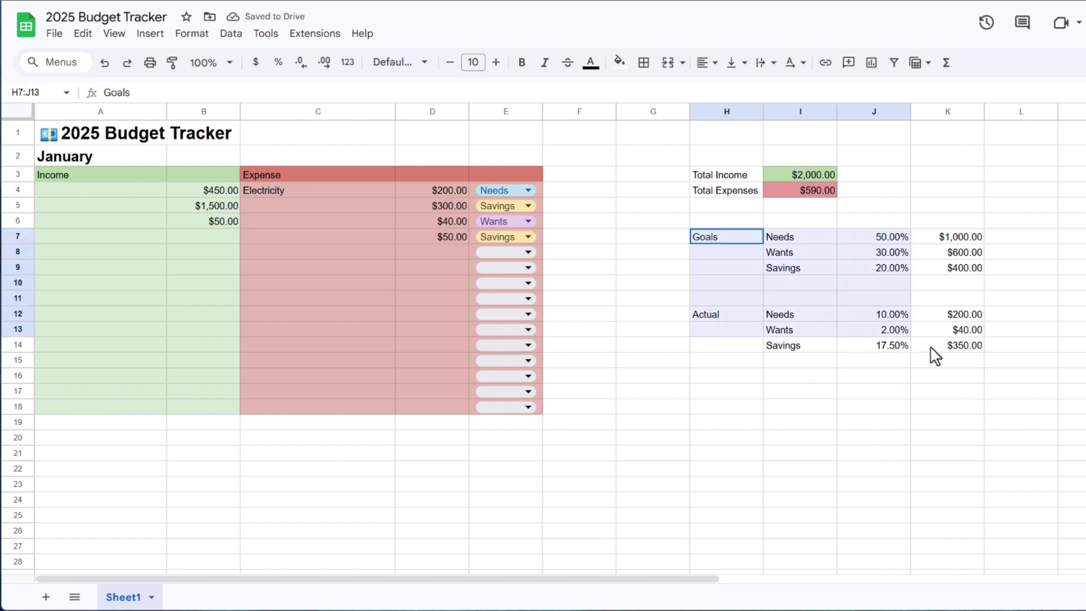
drag(935, 355, 956, 354)
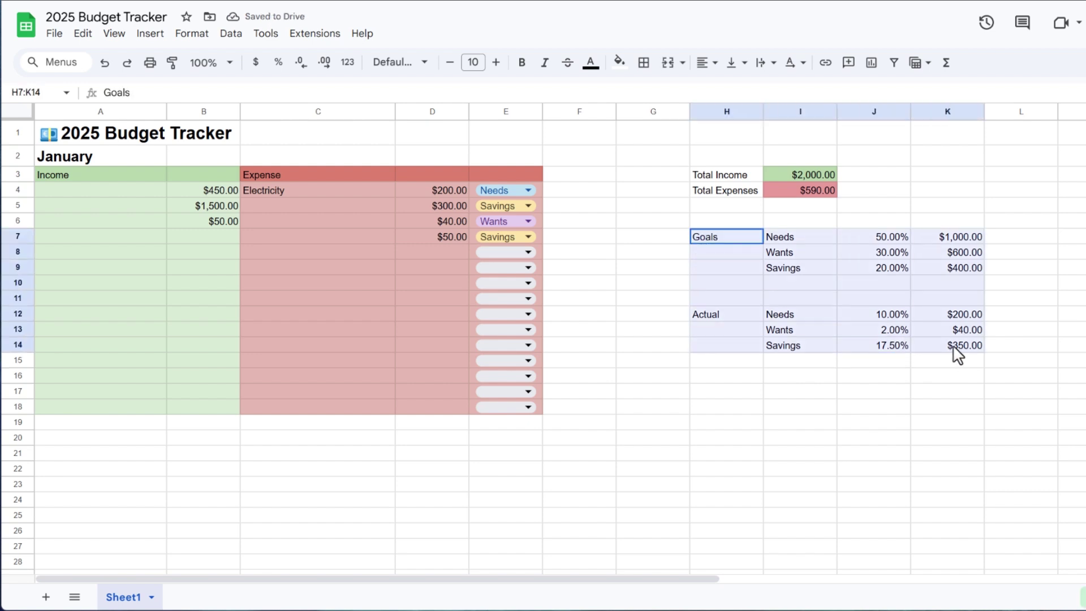
click(621, 63)
click(675, 149)
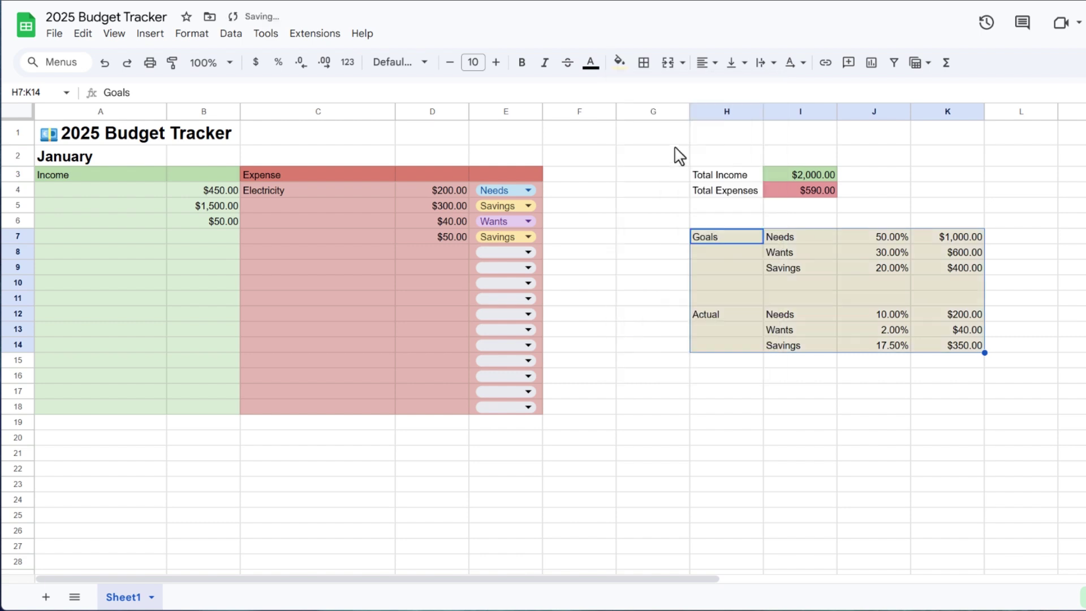
- Make the Income heading in A3 and the Expense heading in C3 bold
click(53, 180)
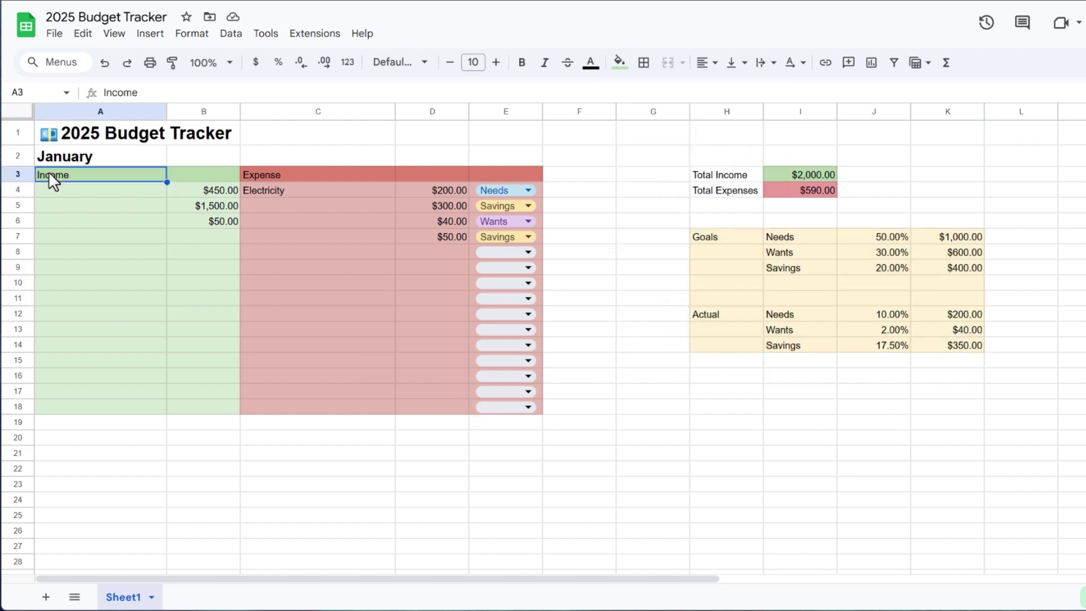
double_click(53, 180)
drag(46, 175, 87, 167)
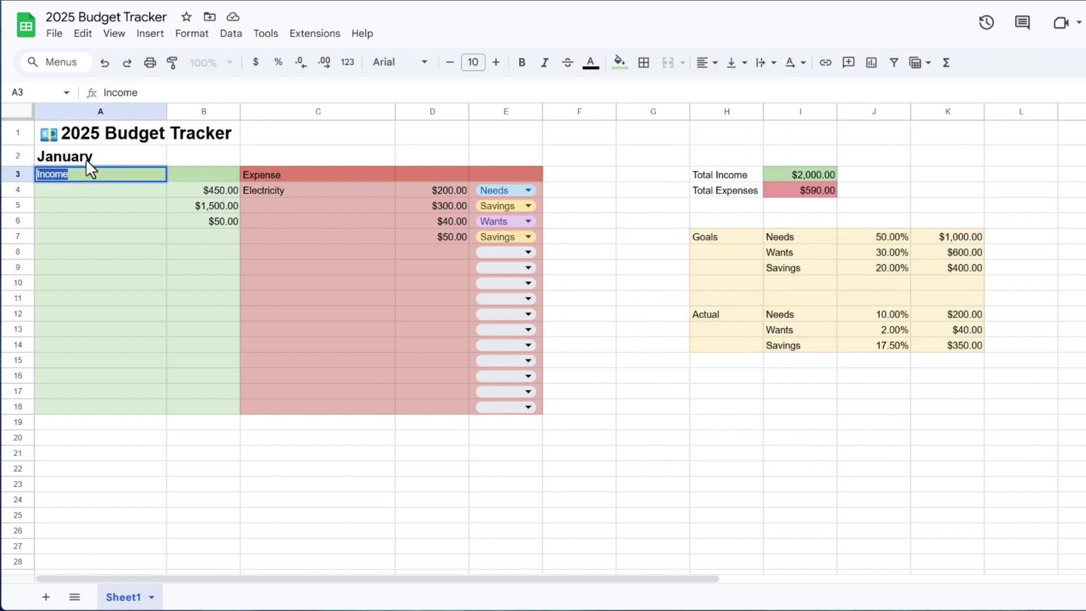
click(522, 64)
click(266, 174)
double_click(261, 174)
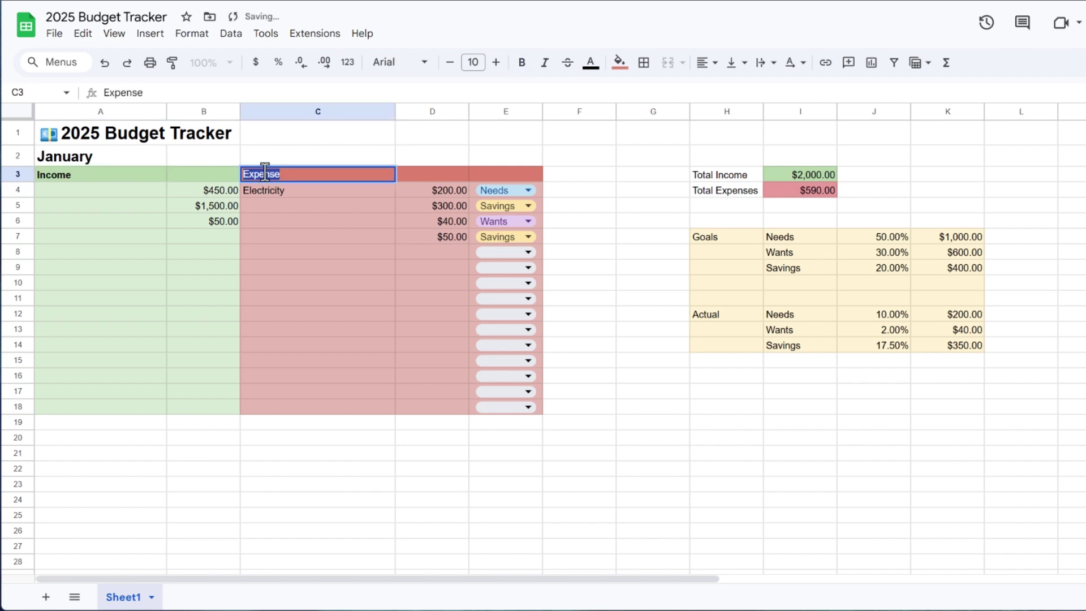
click(523, 65)
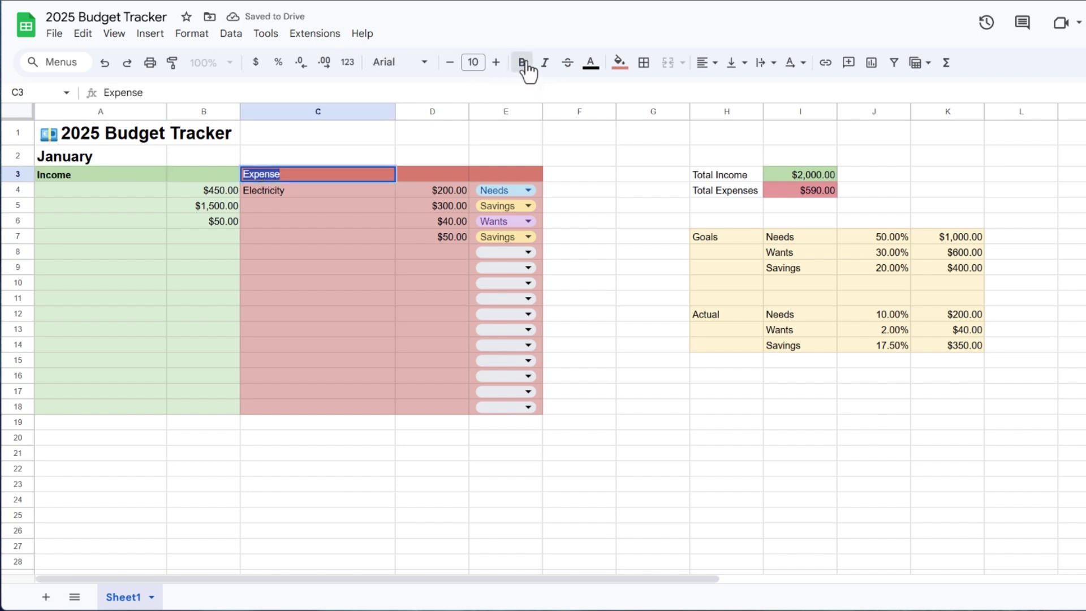
- Fill the title from A1 across to J1 and merge A1:J1, suppressing the merge warning for 5 minutes
click(146, 138)
drag(166, 144, 882, 146)
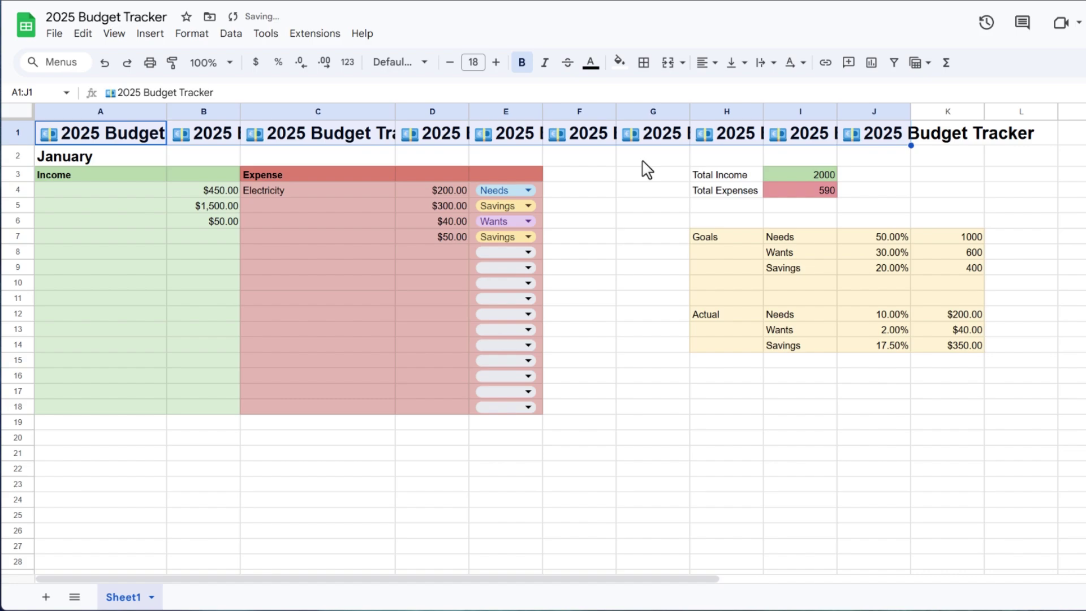
click(667, 69)
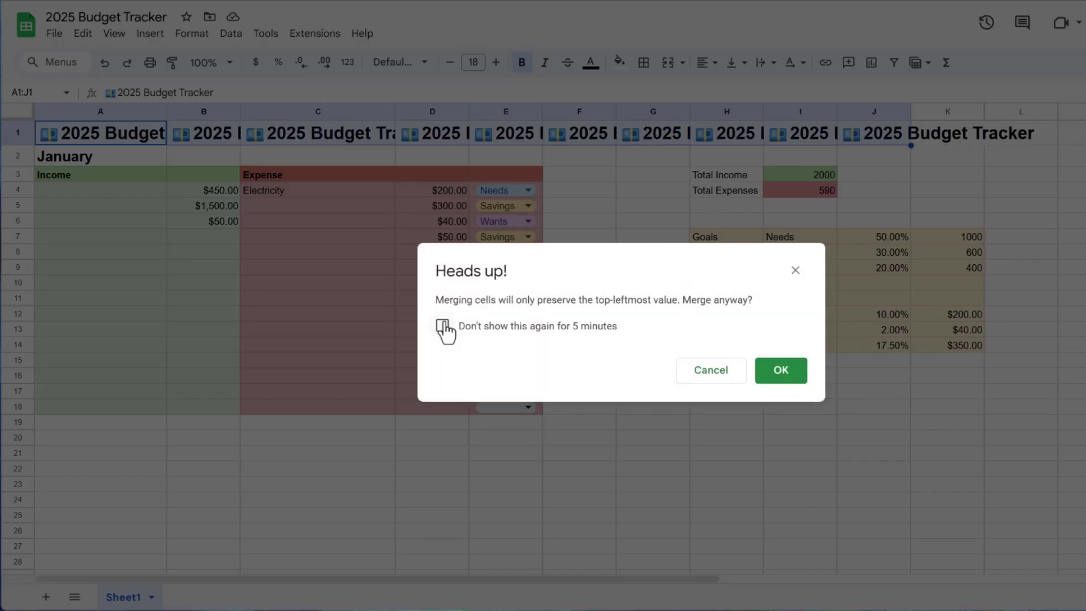
click(443, 327)
click(782, 369)
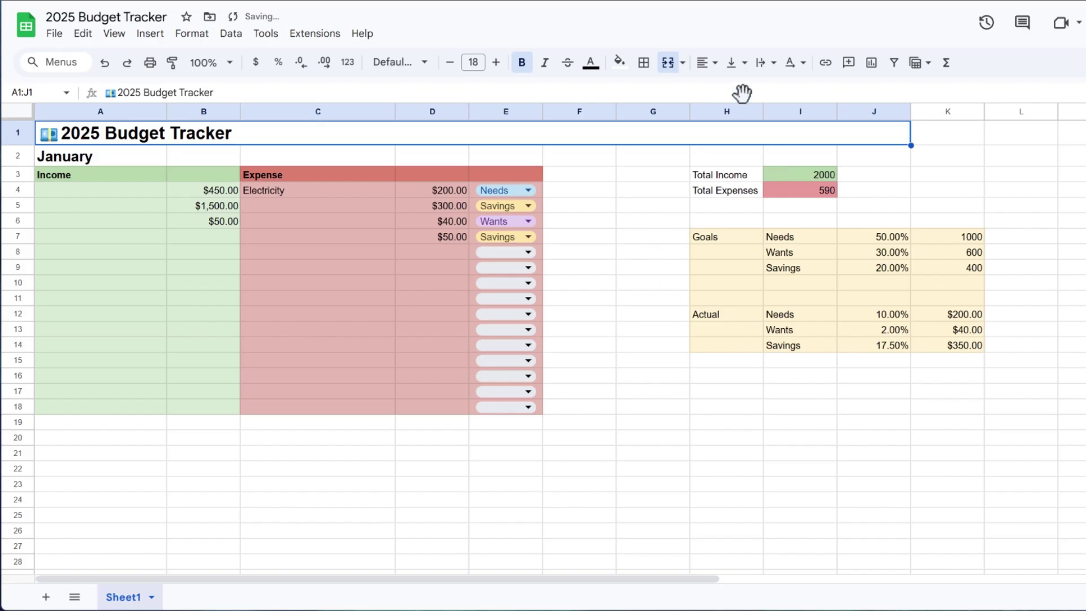
- Center the title in row 1, and extend the January heading across A2:K2 as one merged, centered cell
click(706, 64)
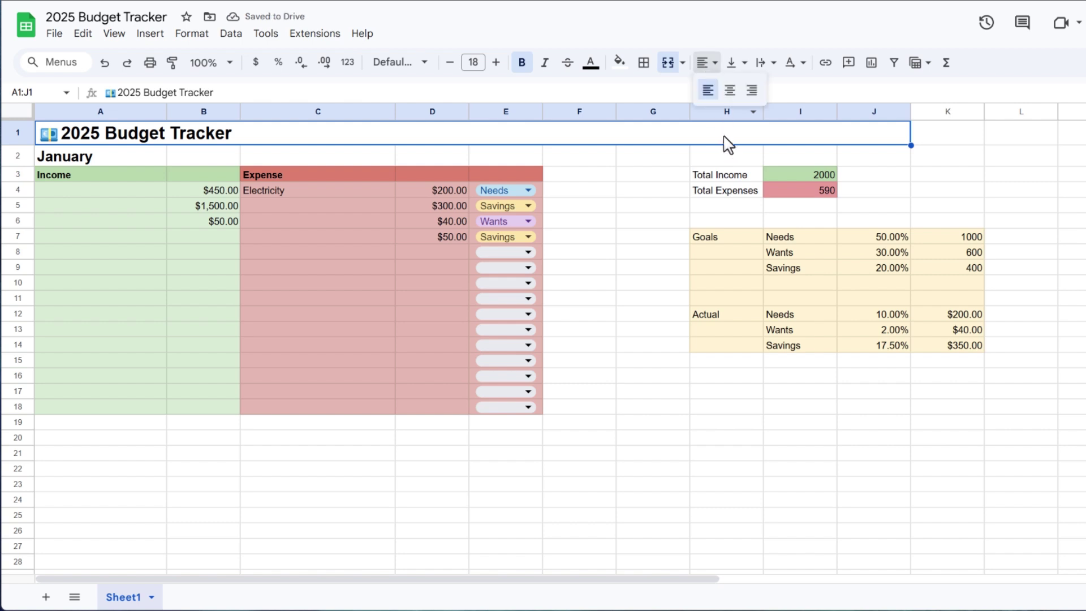
click(730, 92)
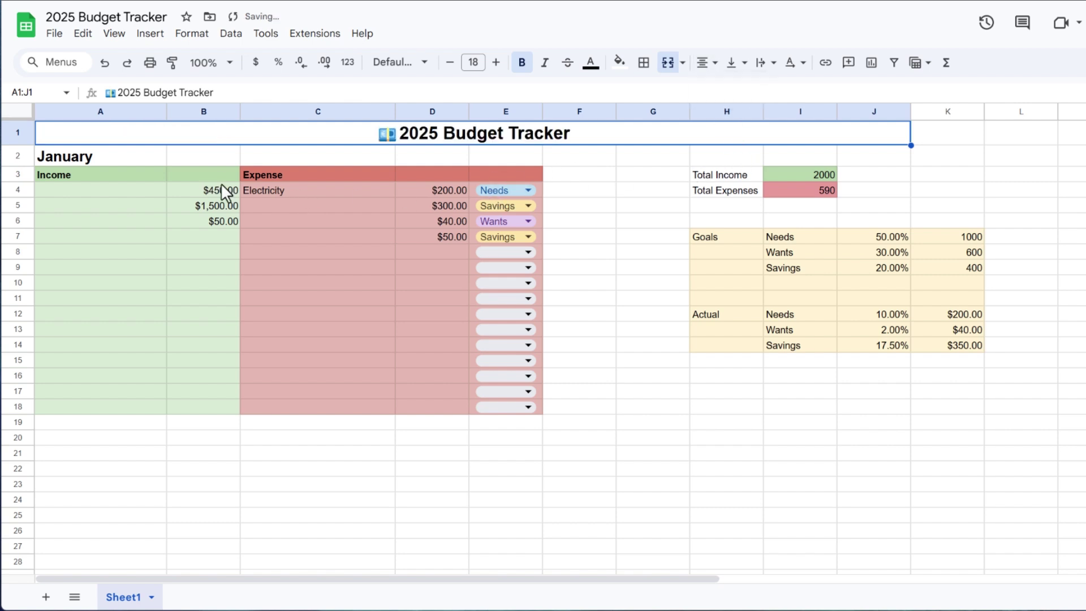
click(162, 158)
drag(166, 166, 984, 165)
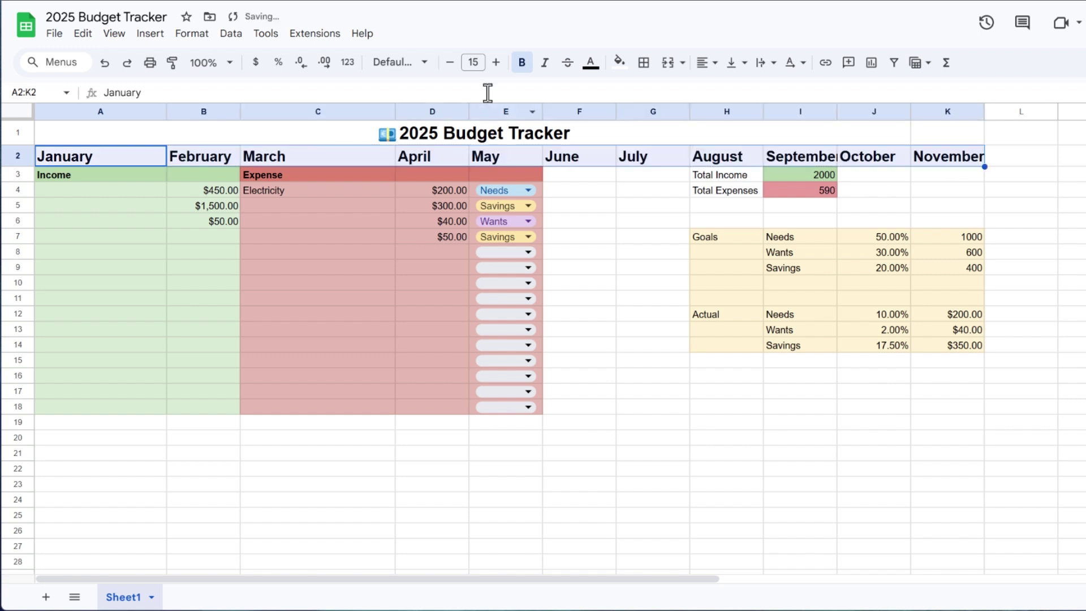
click(669, 64)
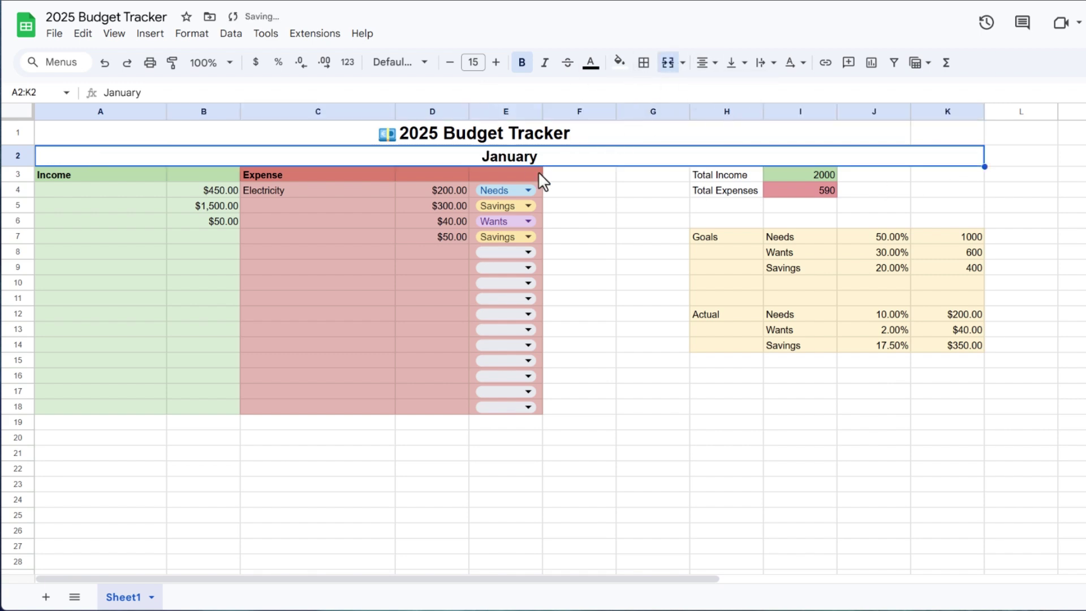
- Rename Sheet1 as January
double_click(126, 595)
text(January)
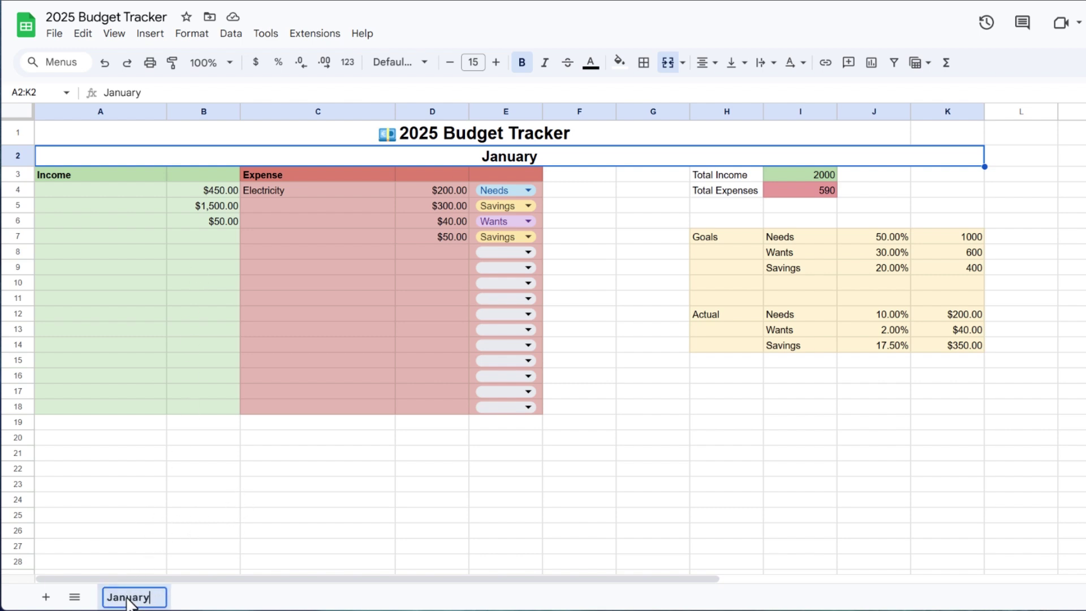
key(Return)
- Clear the sample income amounts in B4:B6 of the January sheet
double_click(226, 190)
key(BackSpace)
double_click(227, 206)
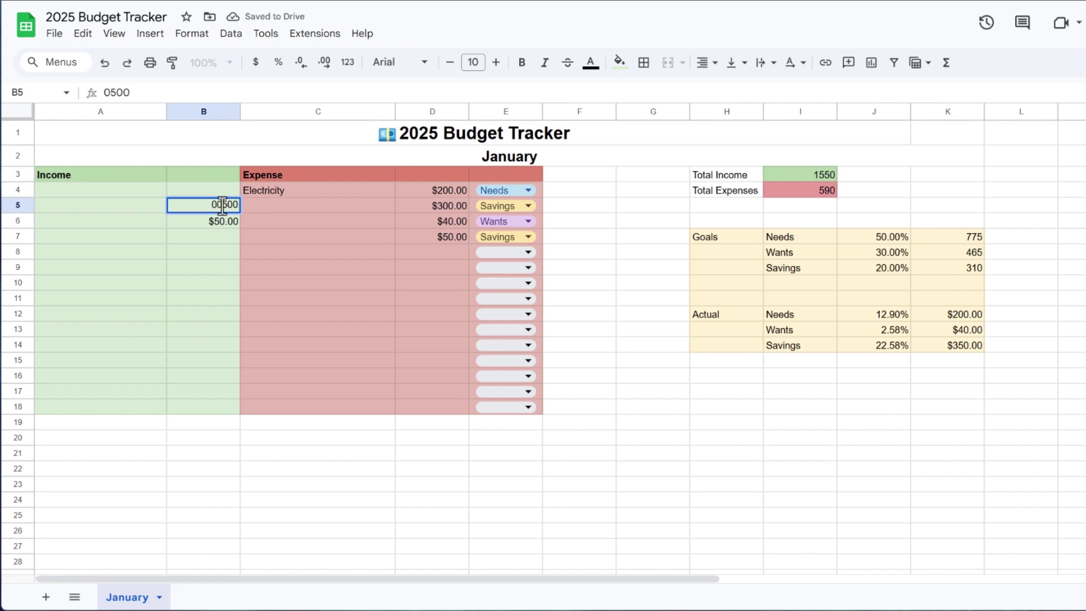
key(BackSpace)
double_click(228, 220)
key(BackSpace)
- Clear the sample expense amounts in D4:D7 and the Electricity description in C4
double_click(432, 205)
key(BackSpace)
double_click(432, 221)
key(BackSpace)
double_click(432, 237)
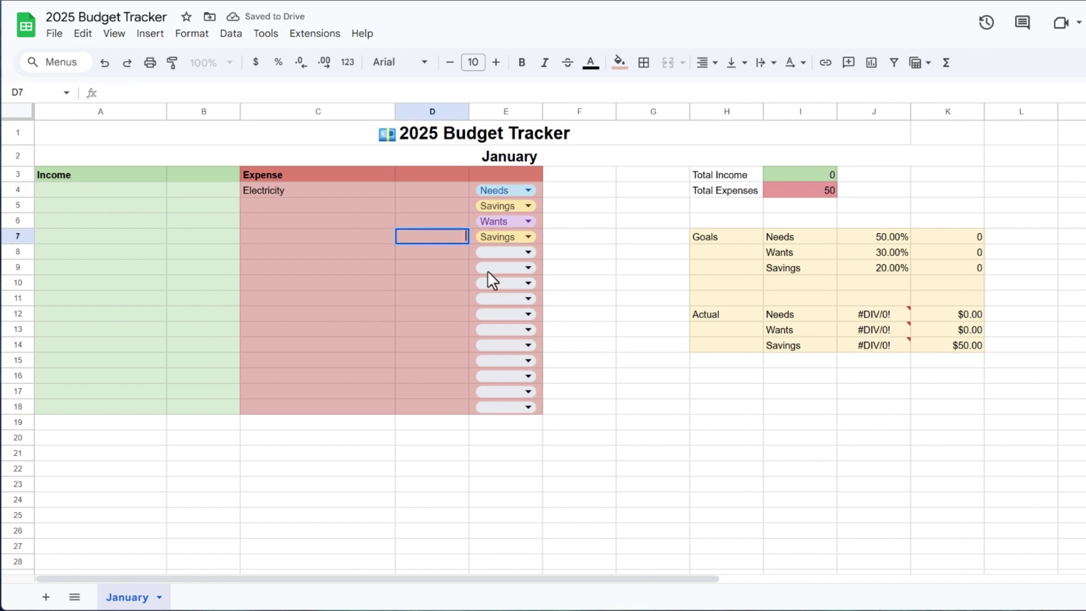
click(318, 190)
key(Delete)
- Duplicate the January sheet and rename the copy February
right_click(148, 601)
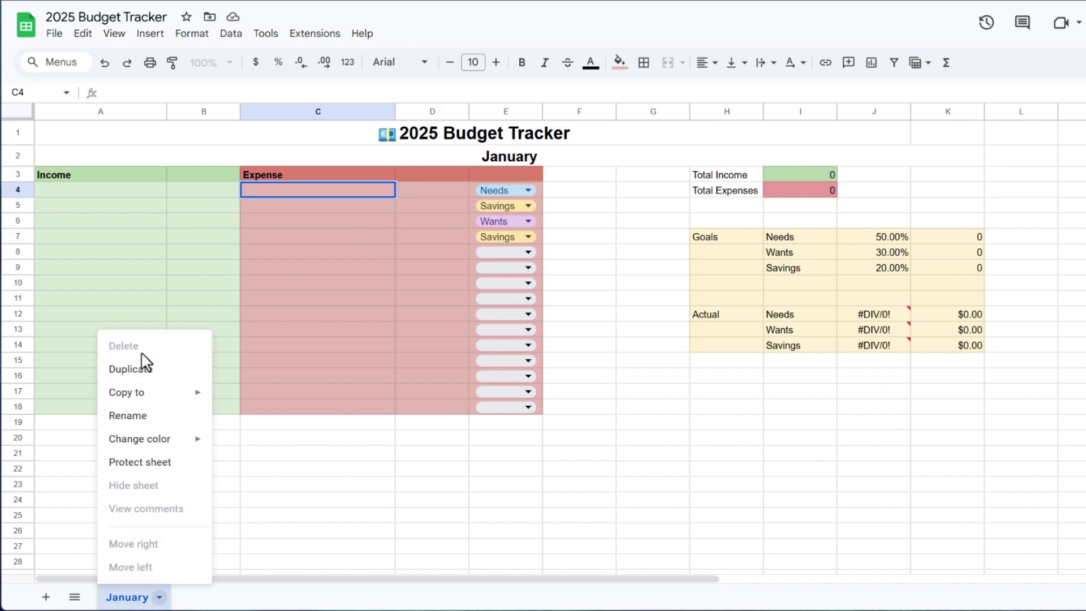
click(136, 369)
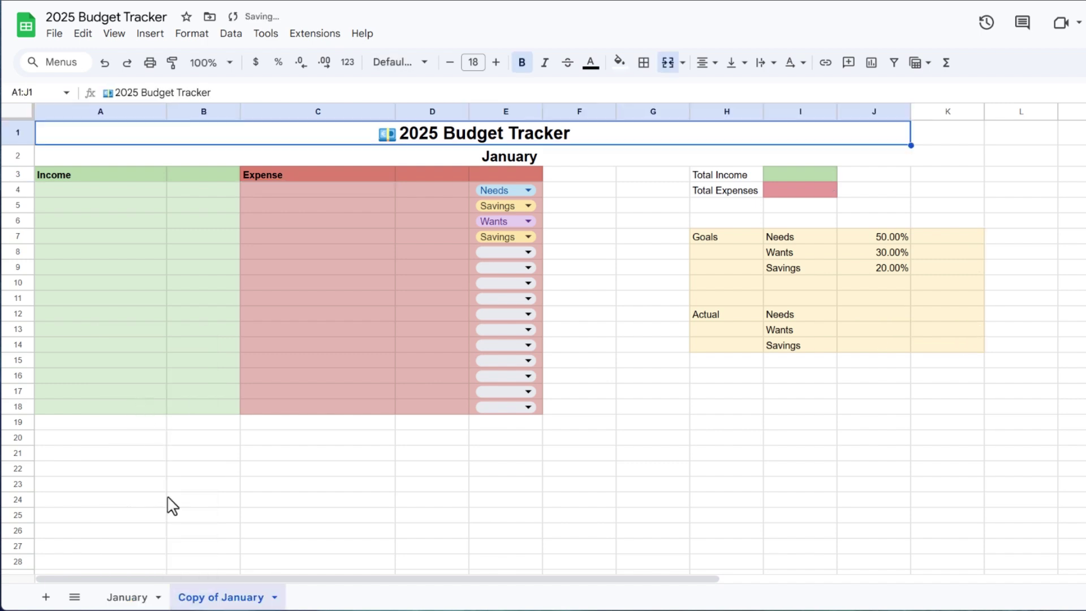
double_click(221, 597)
text(February)
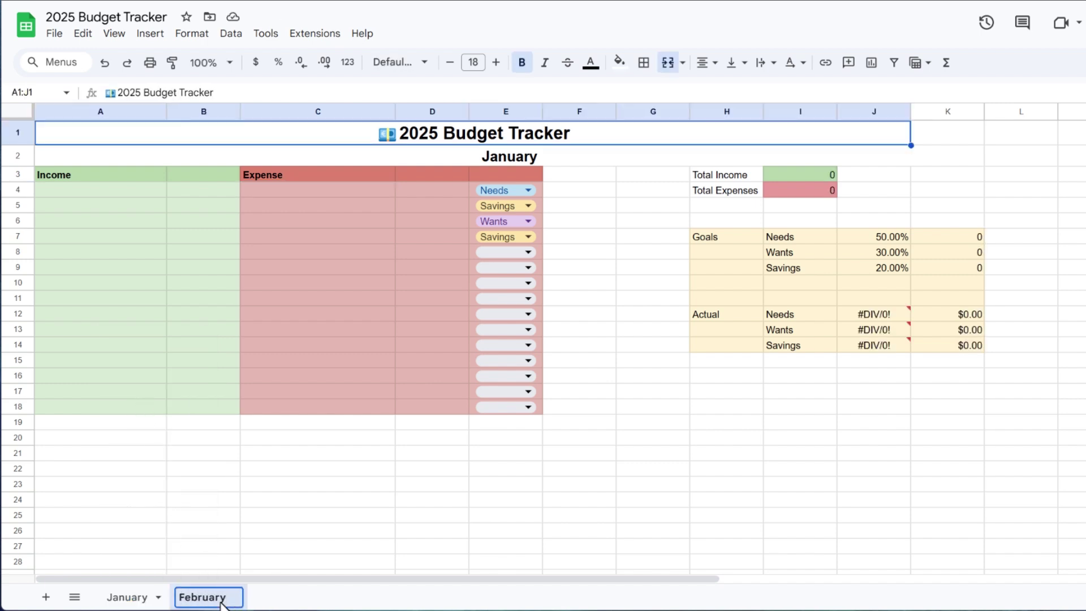
key(Return)
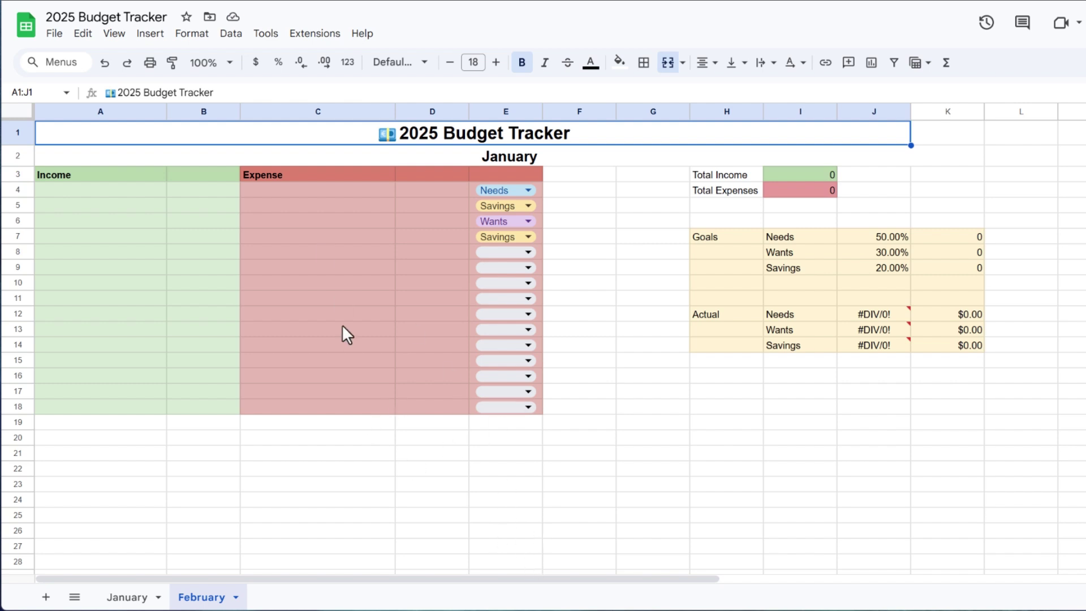
- Enter Paycheck in A4 with an income amount of 1500 in B4 on the February sheet
click(63, 190)
text(P)
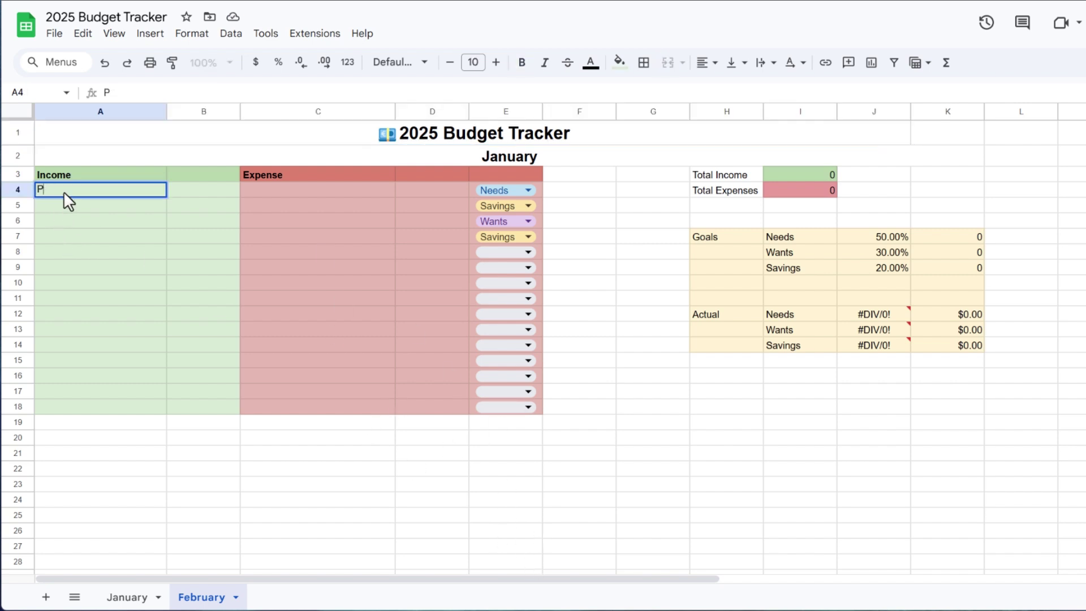
text(aycheck)
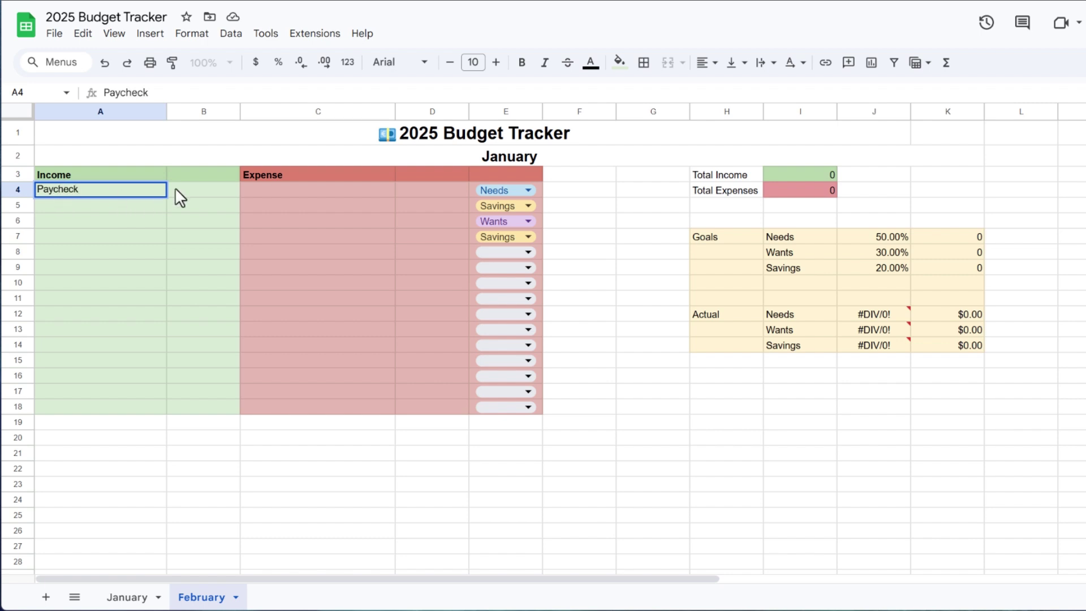
click(175, 188)
text(1500)
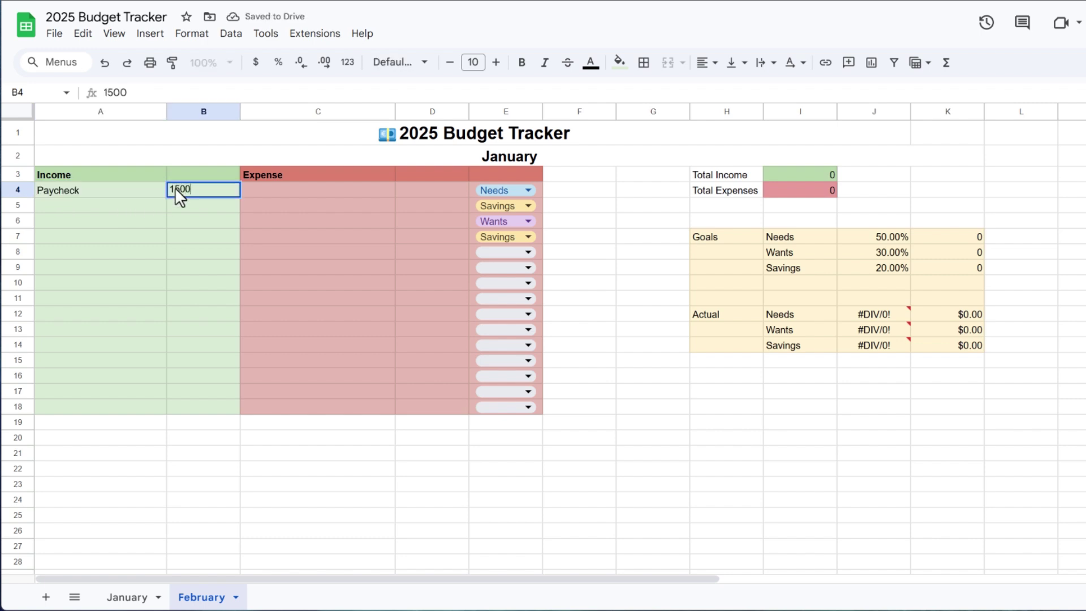
key(Return)
- Add Freelance in A5 as the second income entry, with 800 in B5
click(150, 205)
text(Freelance)
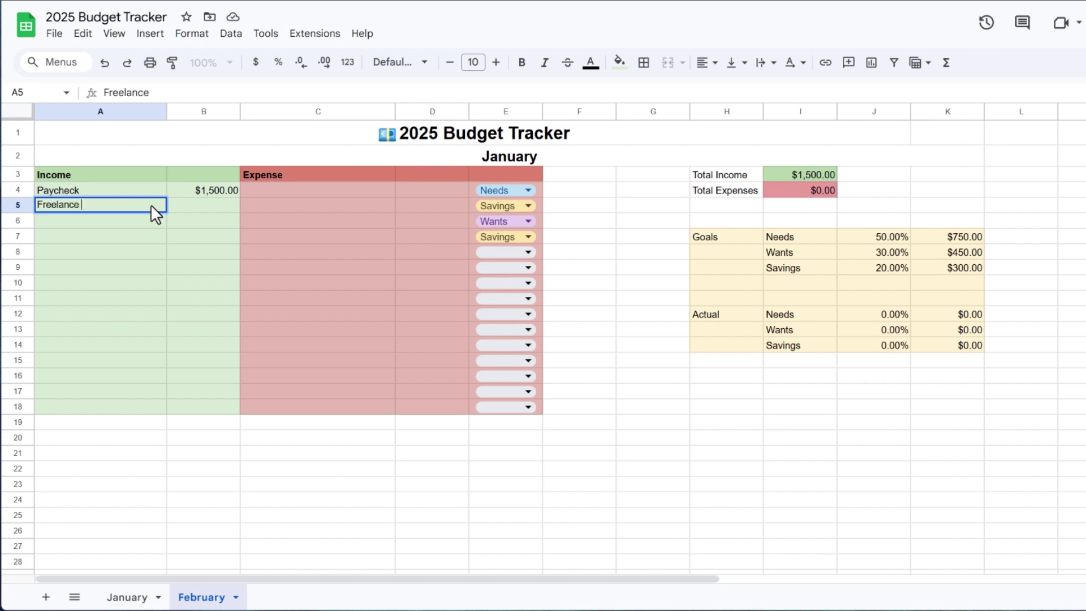
double_click(193, 206)
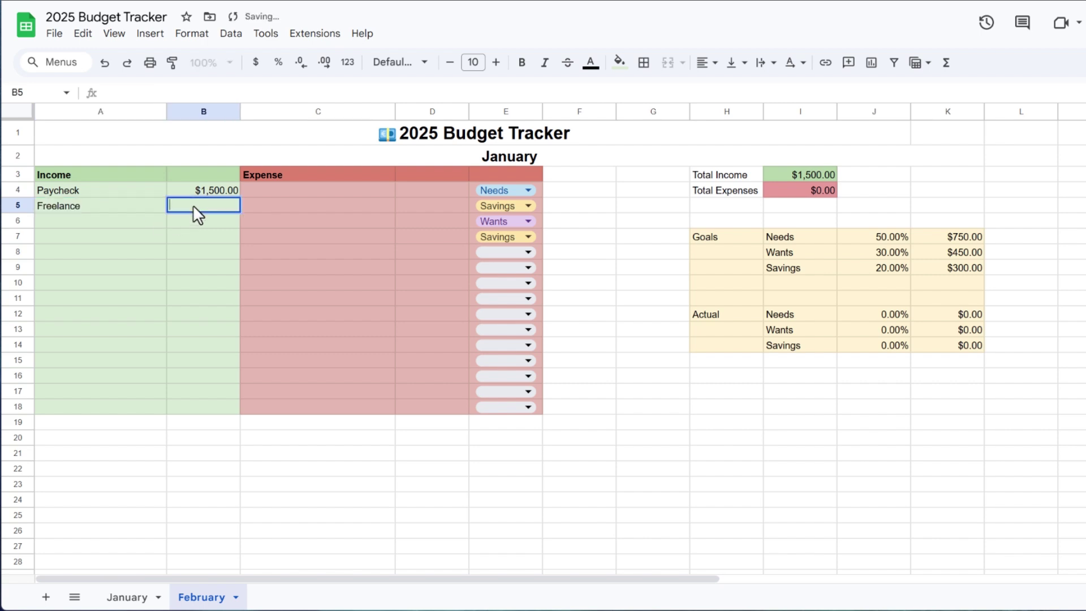
text(800)
key(Return)
- Add side hustle in A6 as the third income entry, with 1200 in B6
click(65, 221)
text(s)
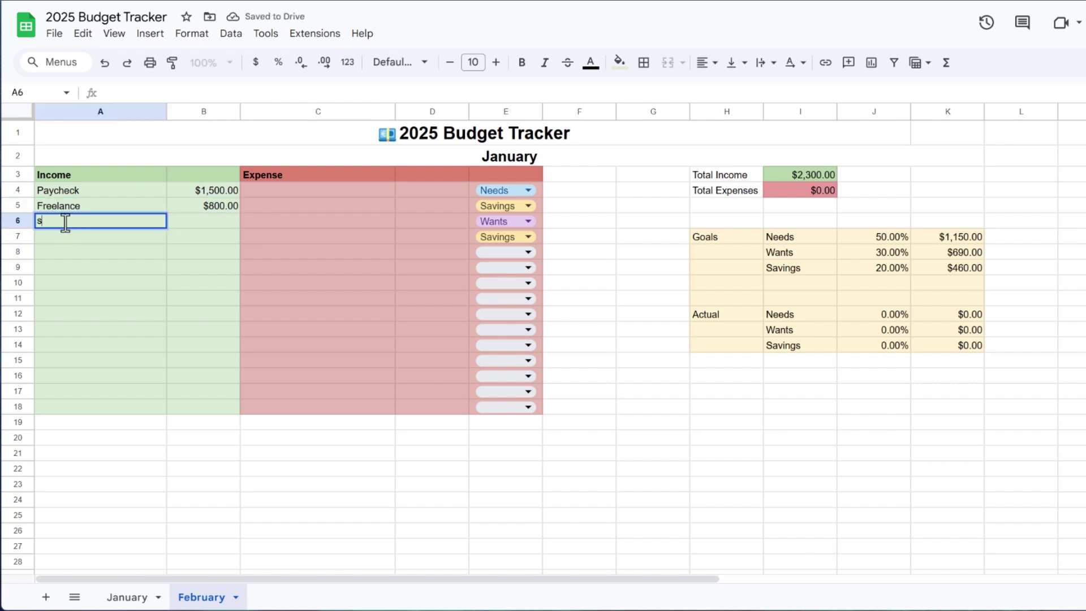
text(ide hustle)
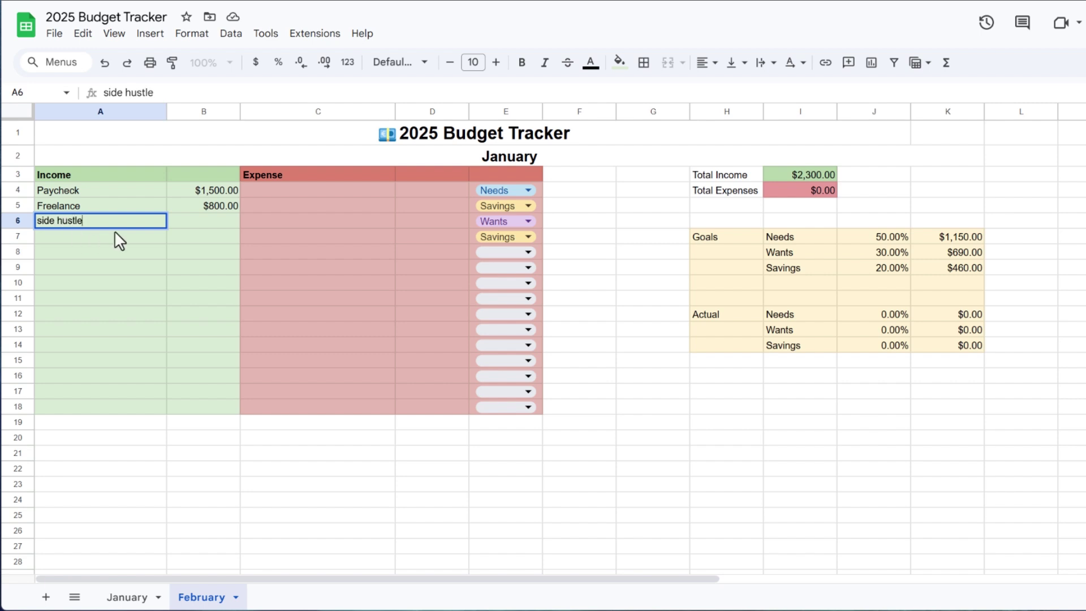
click(180, 221)
text(1200)
key(Return)
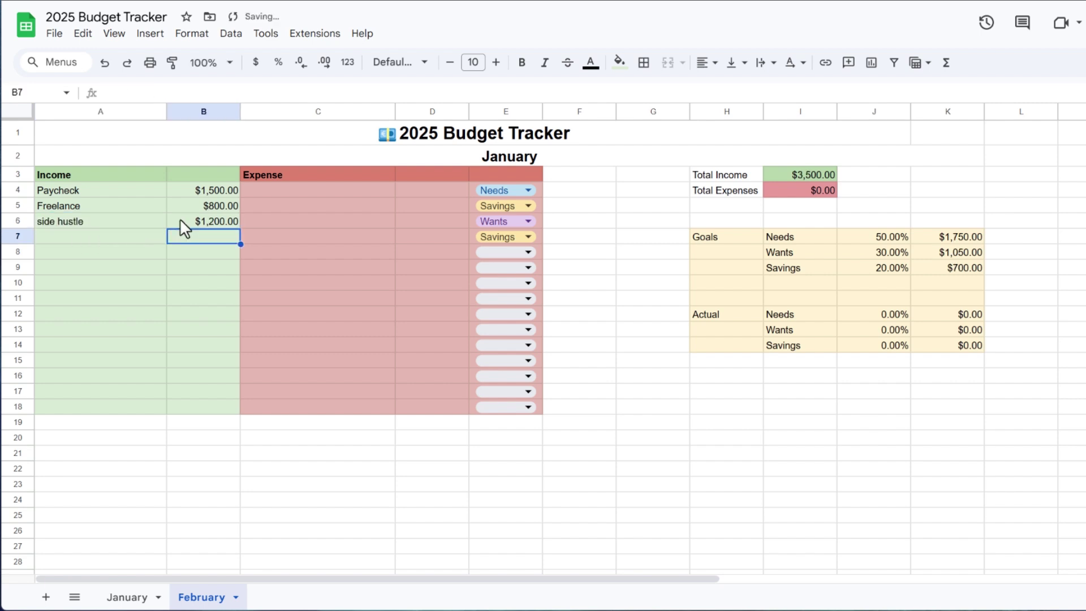
- Enter Electricity in C4 as the first expense, with 75 in D4 and the category Needs
click(278, 192)
text(Electricity)
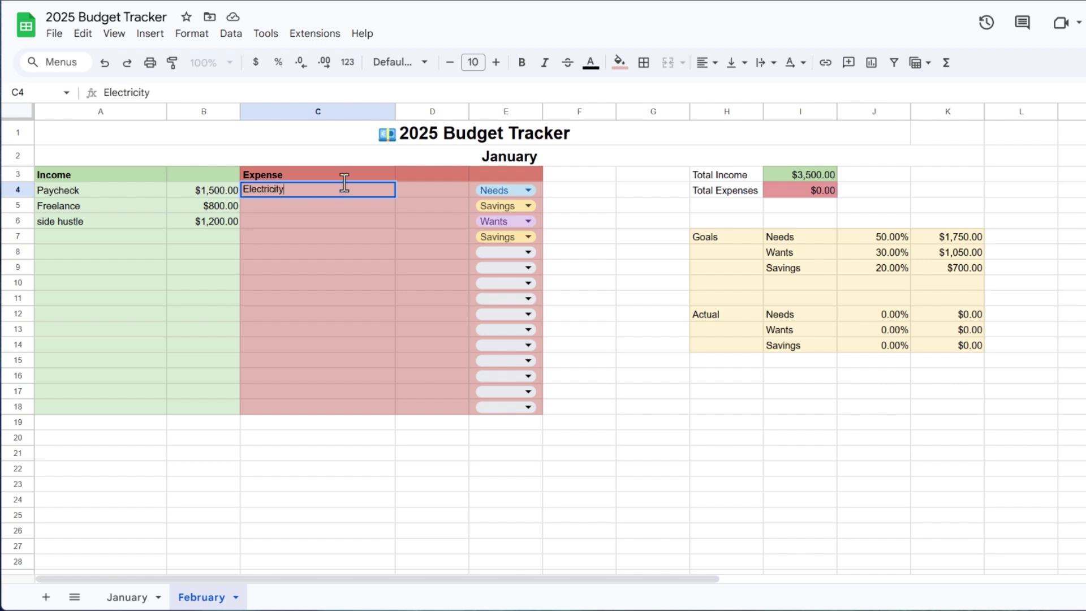
click(420, 187)
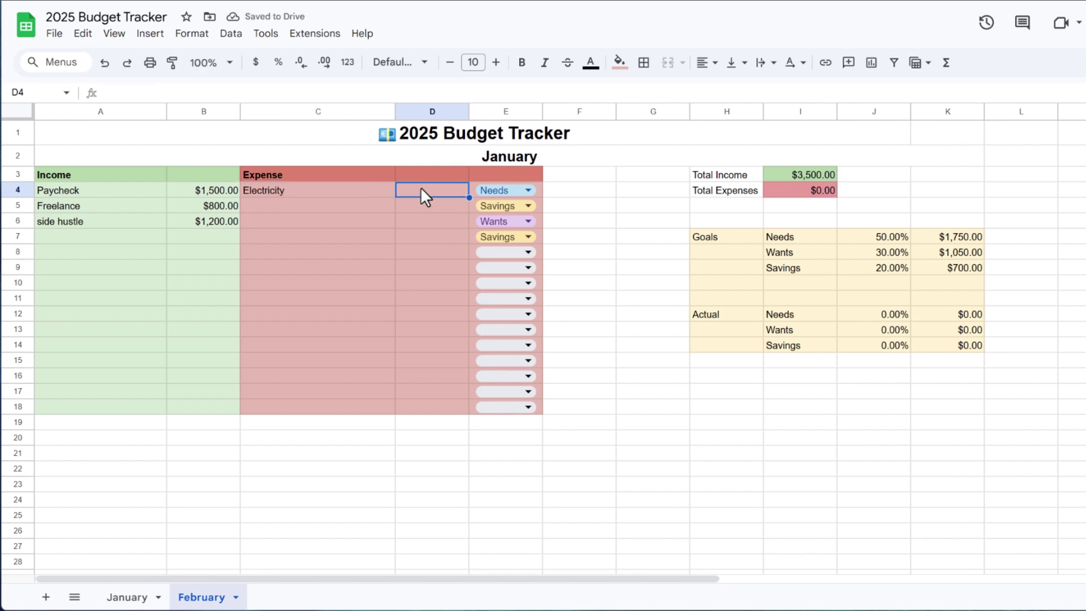
text(75)
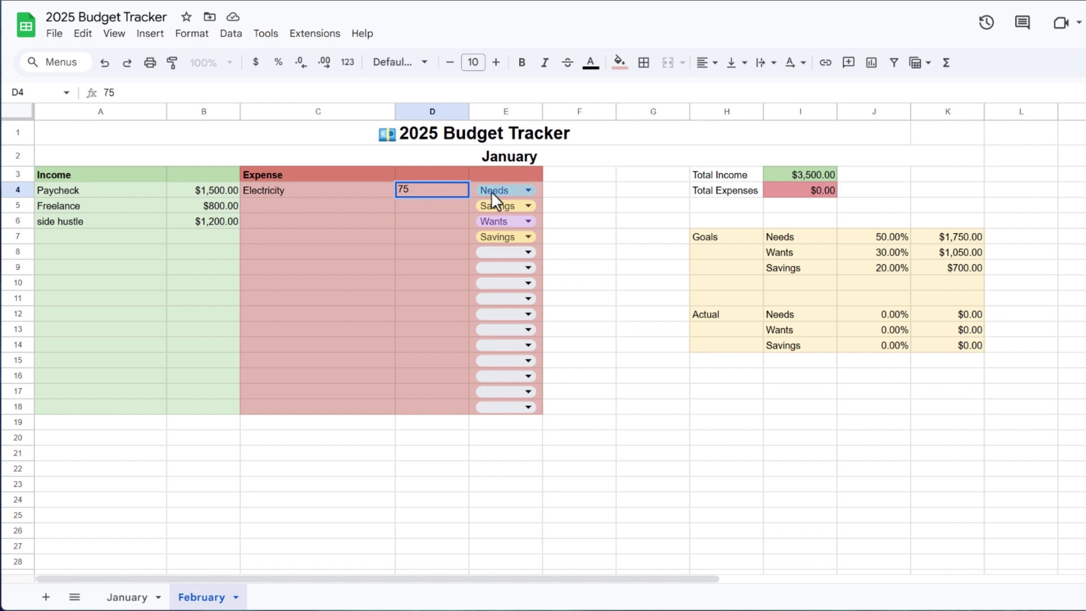
key(Return)
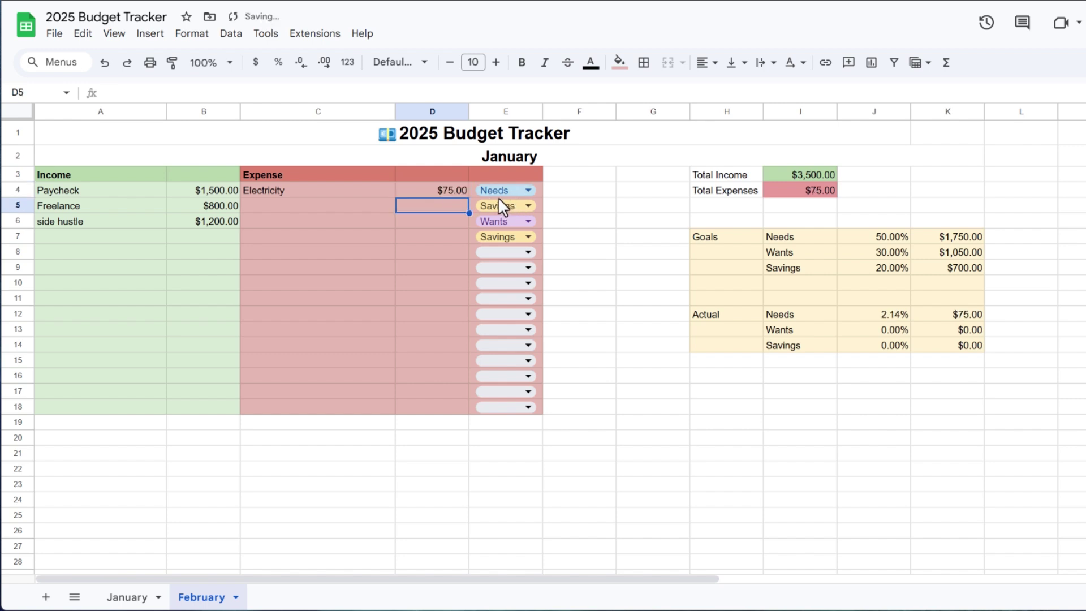
click(497, 190)
click(498, 214)
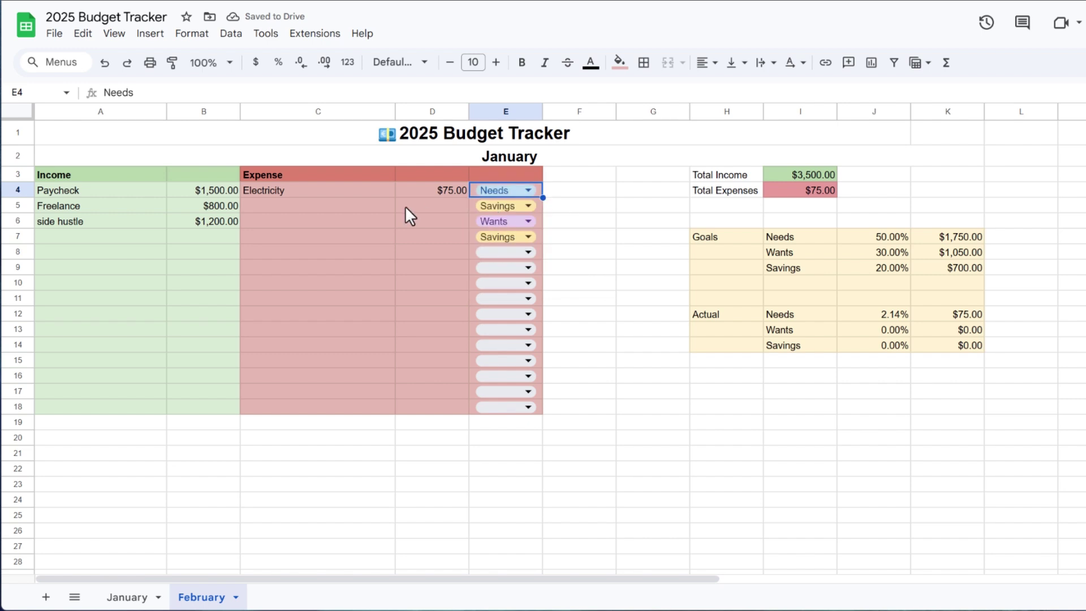
- Add a Gas expense in row 5 with an amount of $250 and set its category to Needs
click(322, 204)
text(Gas)
click(418, 207)
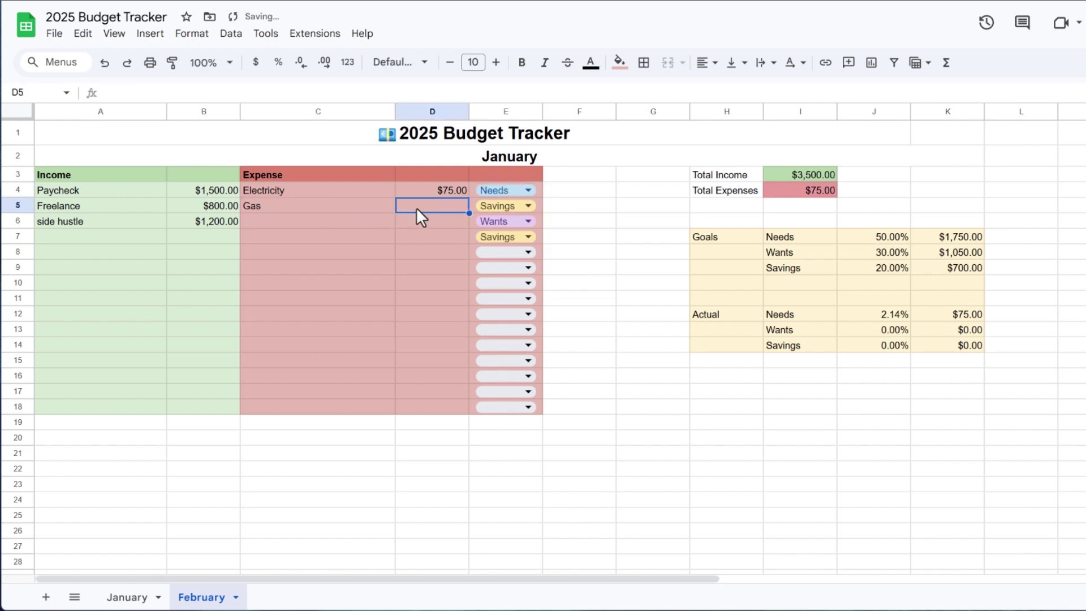
text($250)
key(Return)
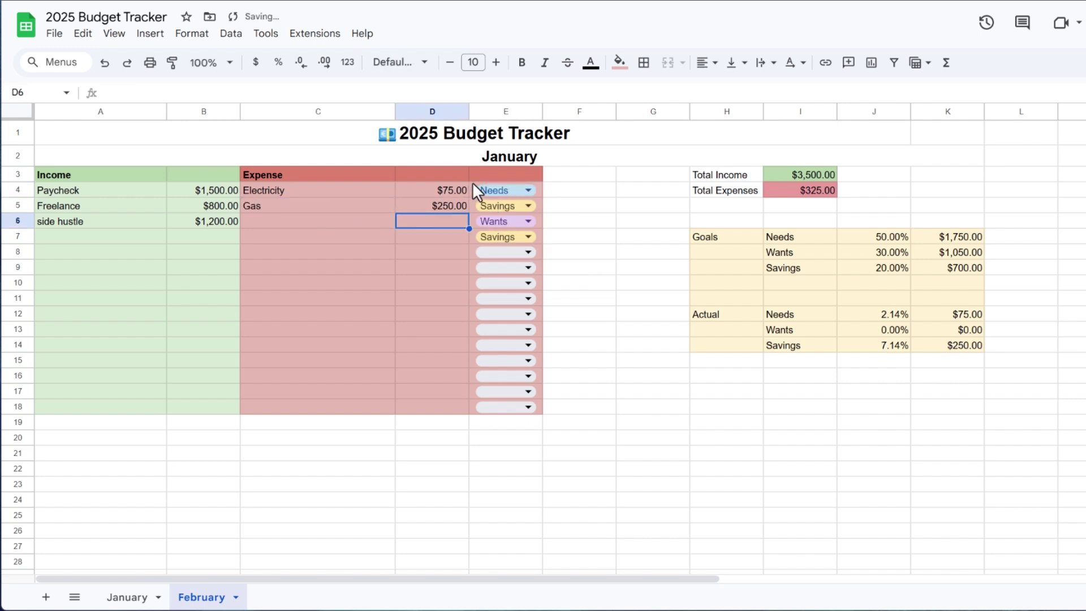
click(496, 204)
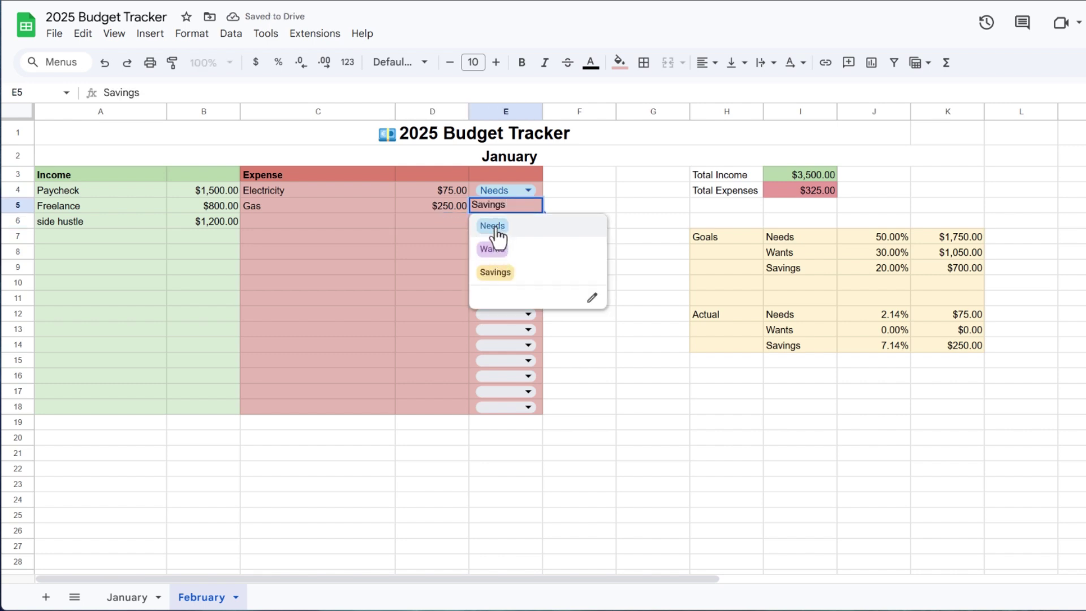
click(493, 225)
- Add a Shoe expense in C6 with an amount of 200 in D6
click(323, 219)
text(Shoe)
click(450, 219)
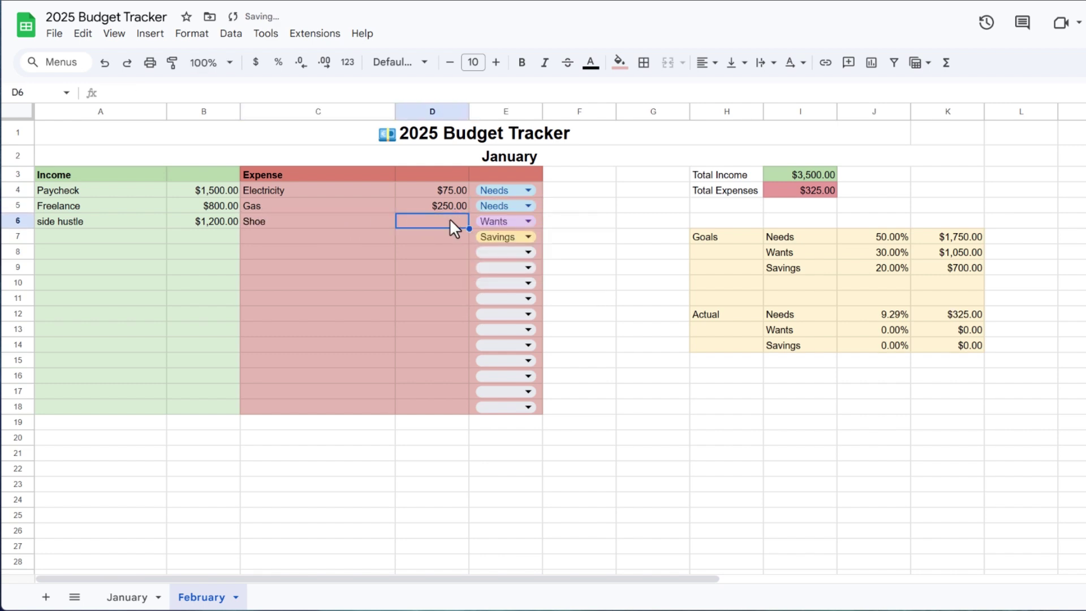
text(200)
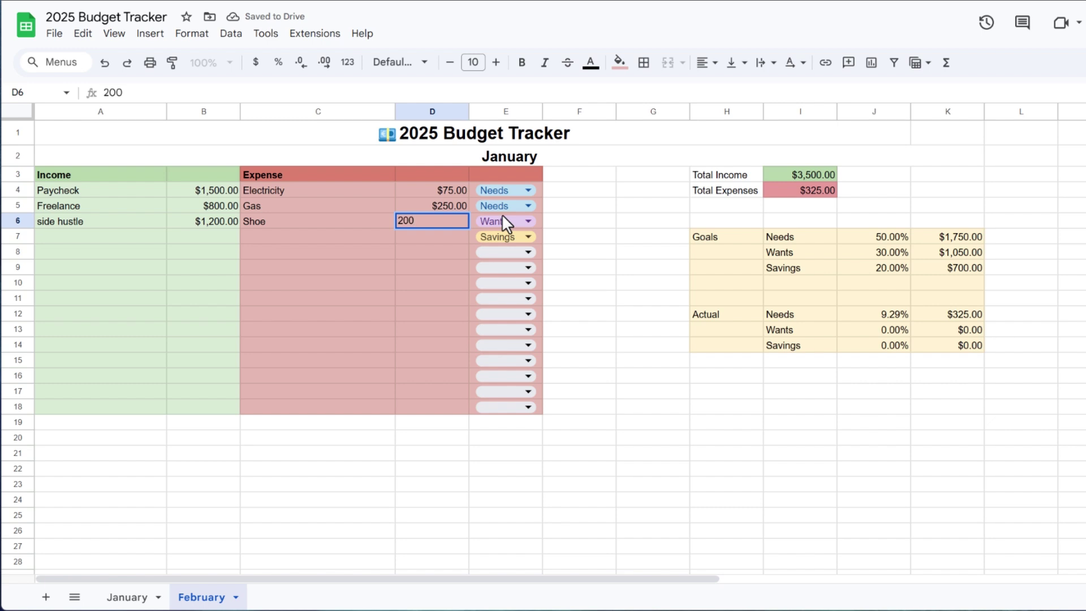
key(Return)
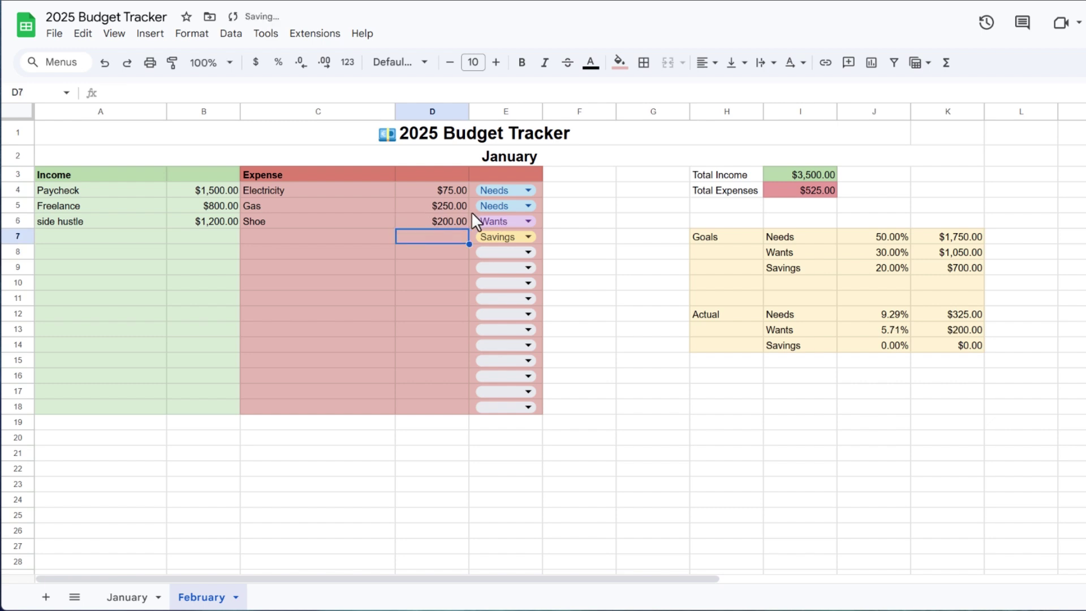
- Add Savings for TV in C7 with an amount of 500 in D7
click(324, 238)
text(Saving)
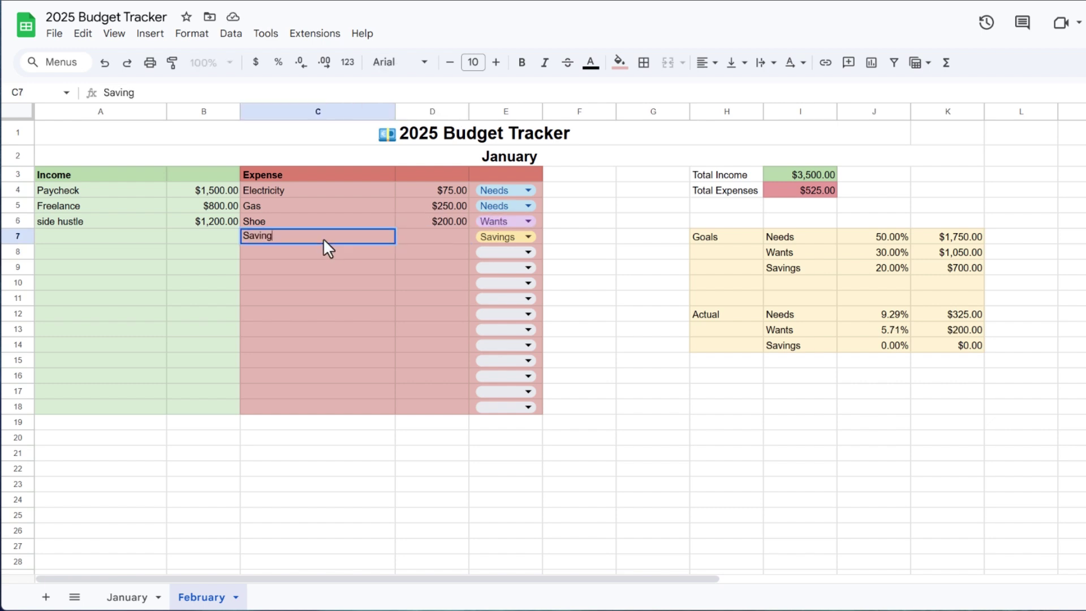
text(s for TV)
click(415, 235)
text(500)
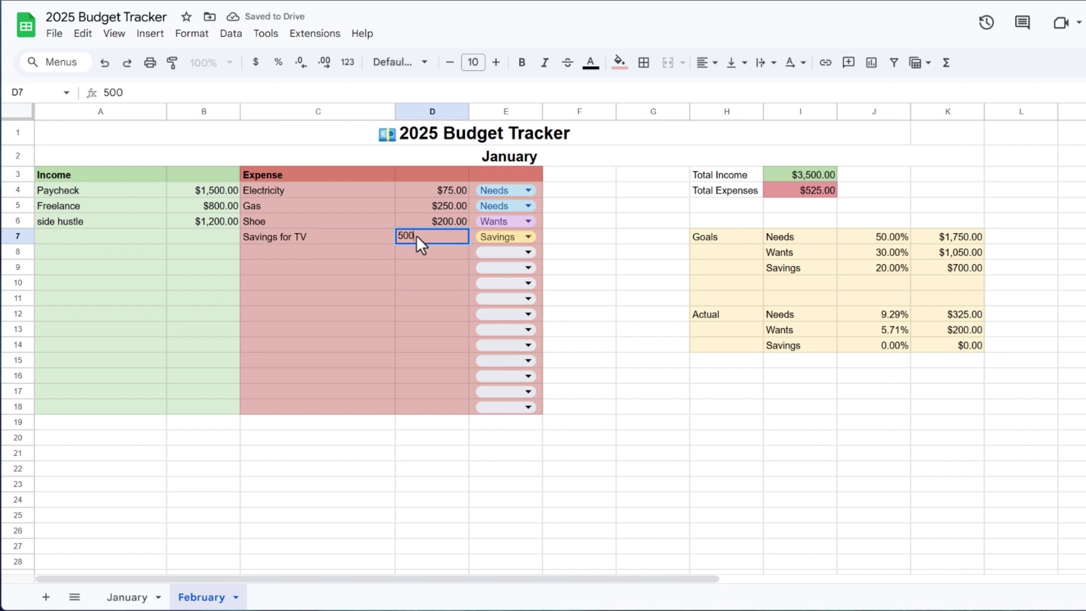
key(Return)
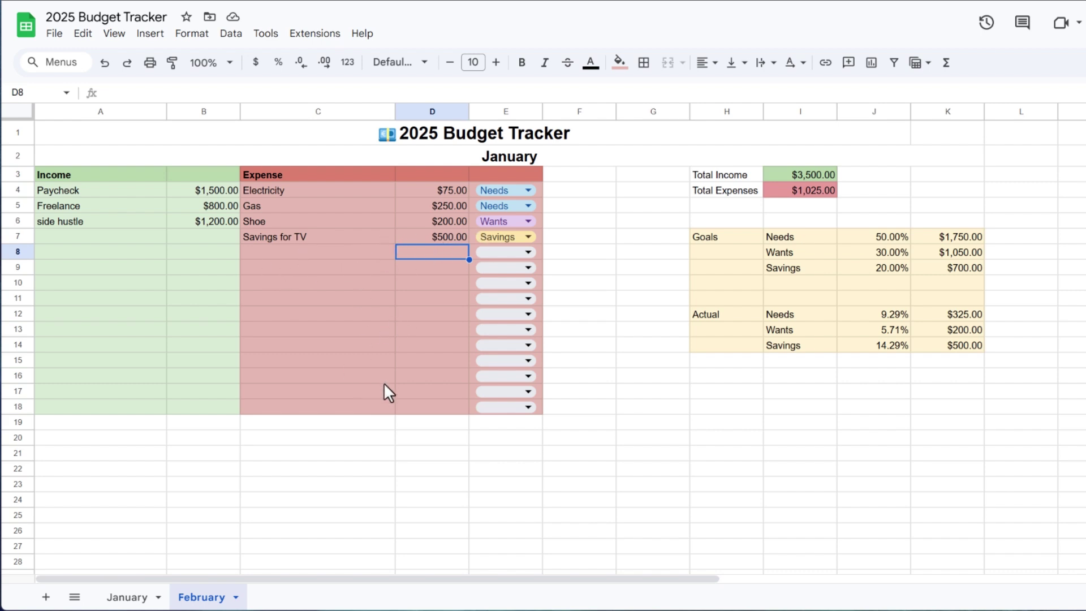
- Add a Food expense in row 8 with an amount of 800 and set its category to Needs
click(358, 250)
text(Food)
click(421, 255)
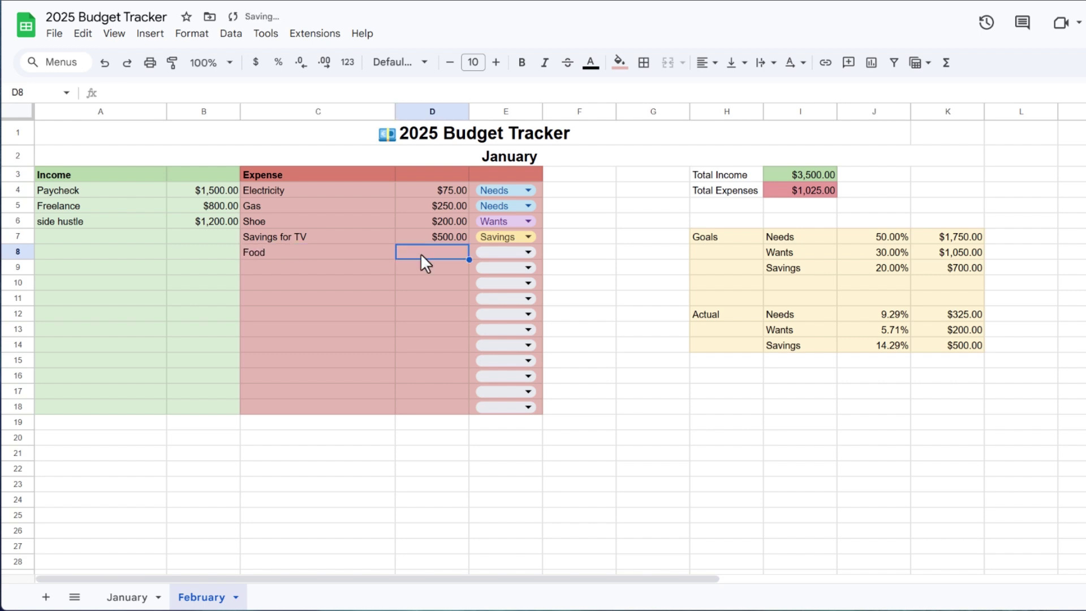
text(800)
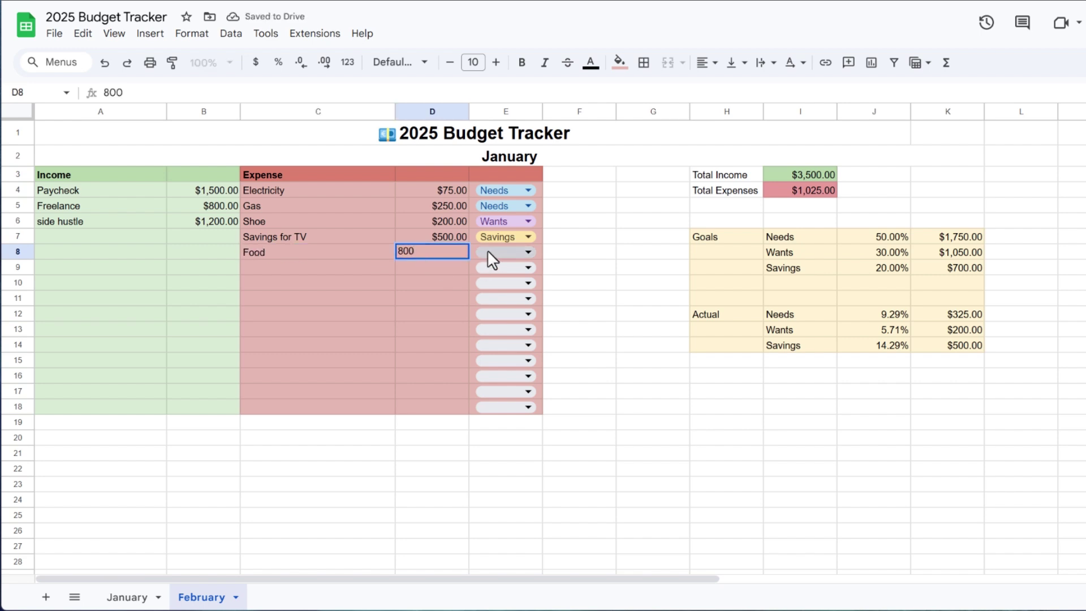
click(490, 252)
click(497, 274)
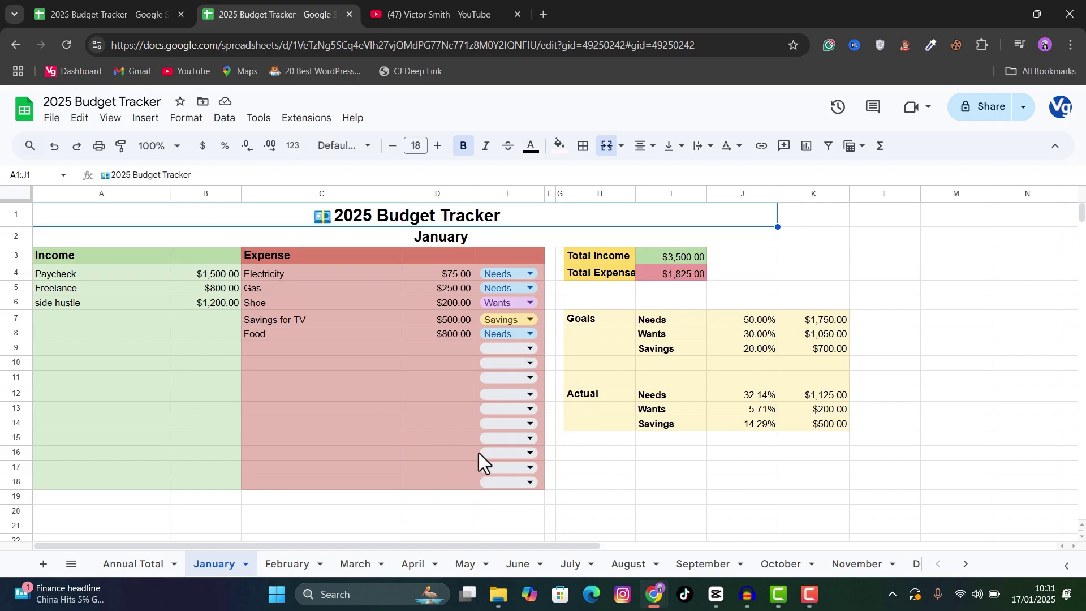
- Examine the finished tracker's Annual Total sheet and its template preview, and switch to the YouTube channel page
click(133, 565)
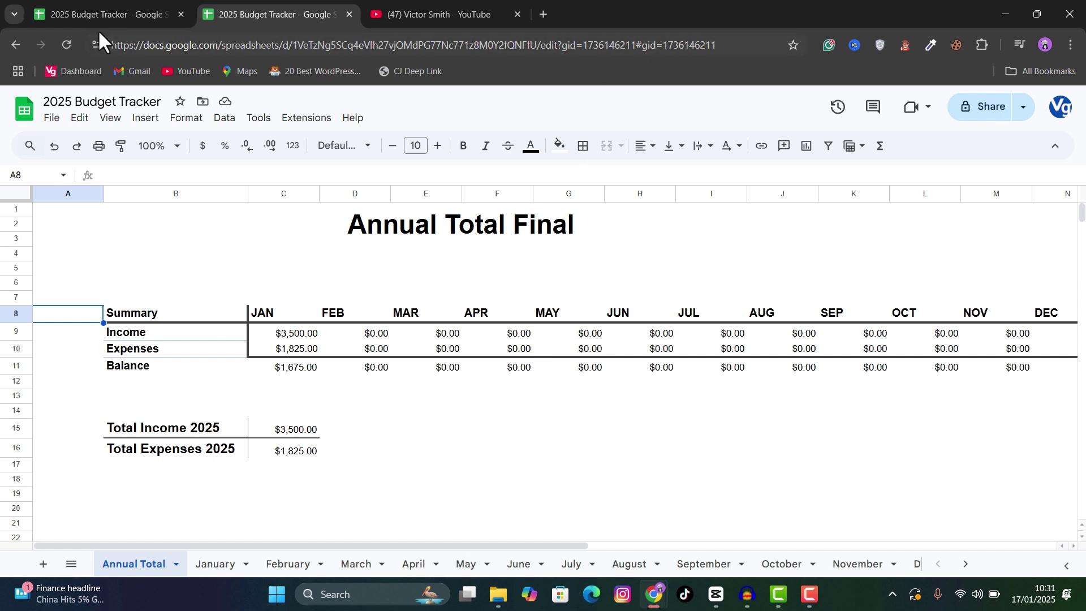
click(96, 6)
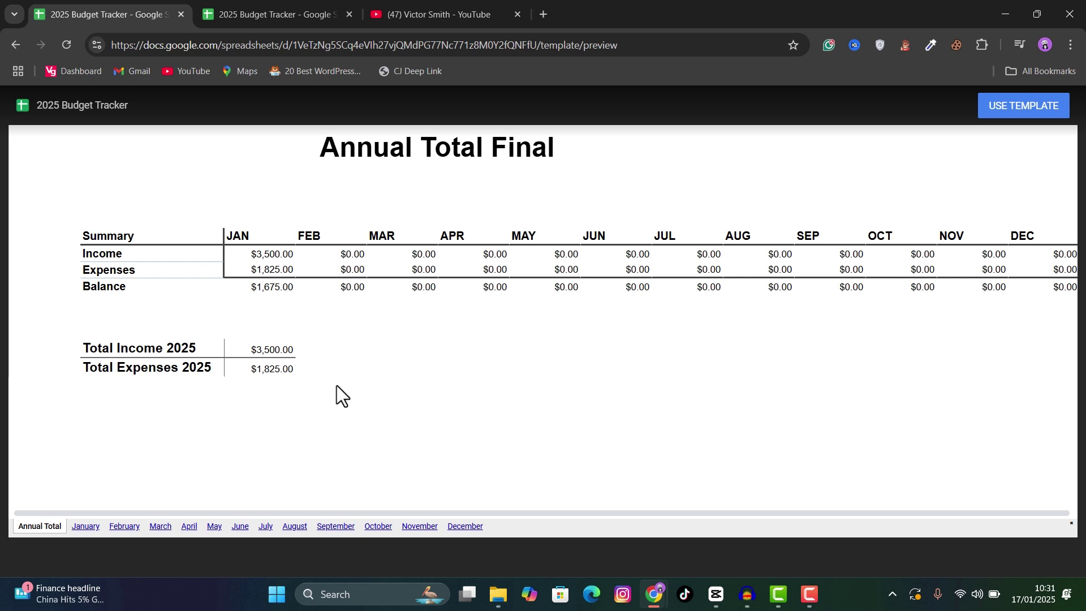
click(421, 13)
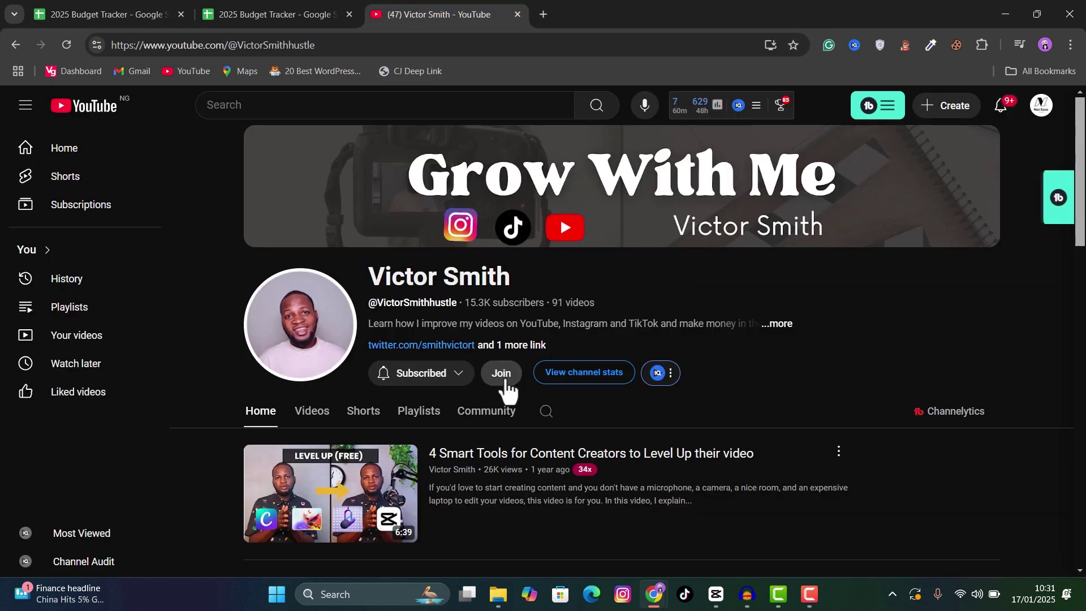